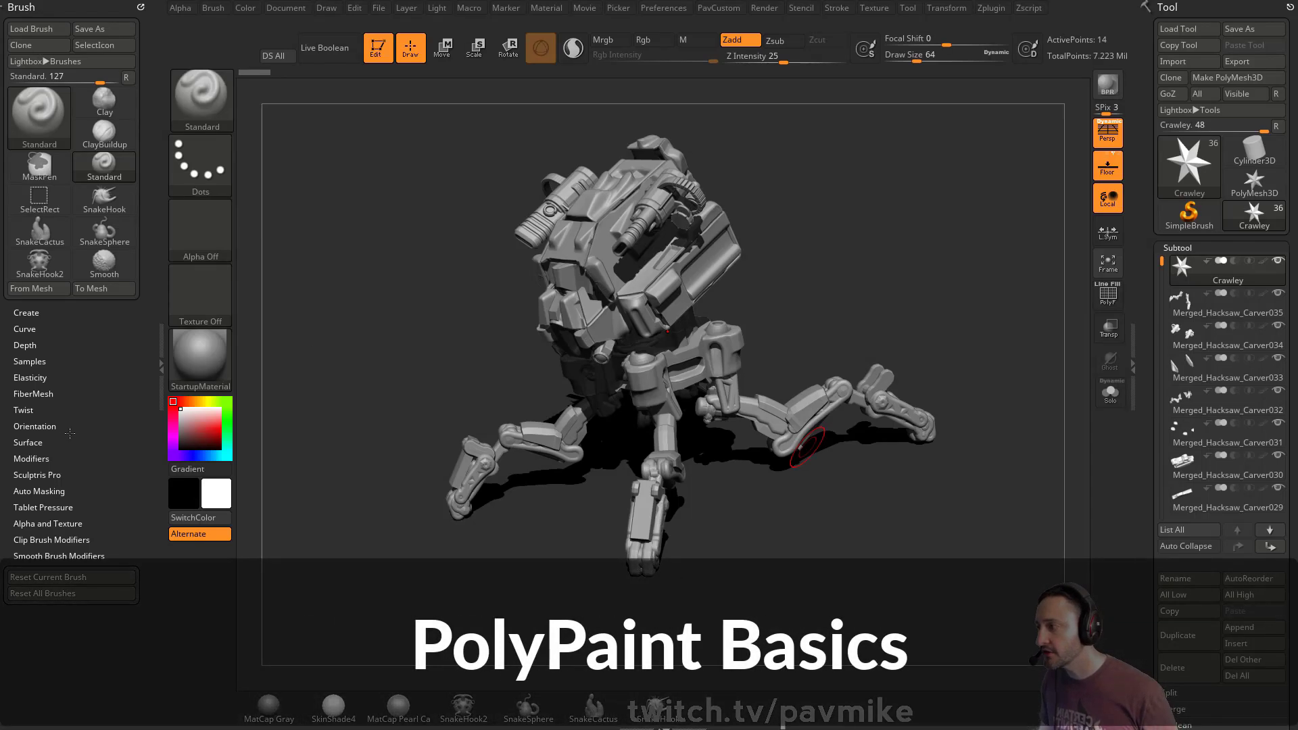
# - Replace the docked Brush palette with the Material palette and expand its Modifiers and Wax Modifiers sections
pyautogui.click(200, 358)
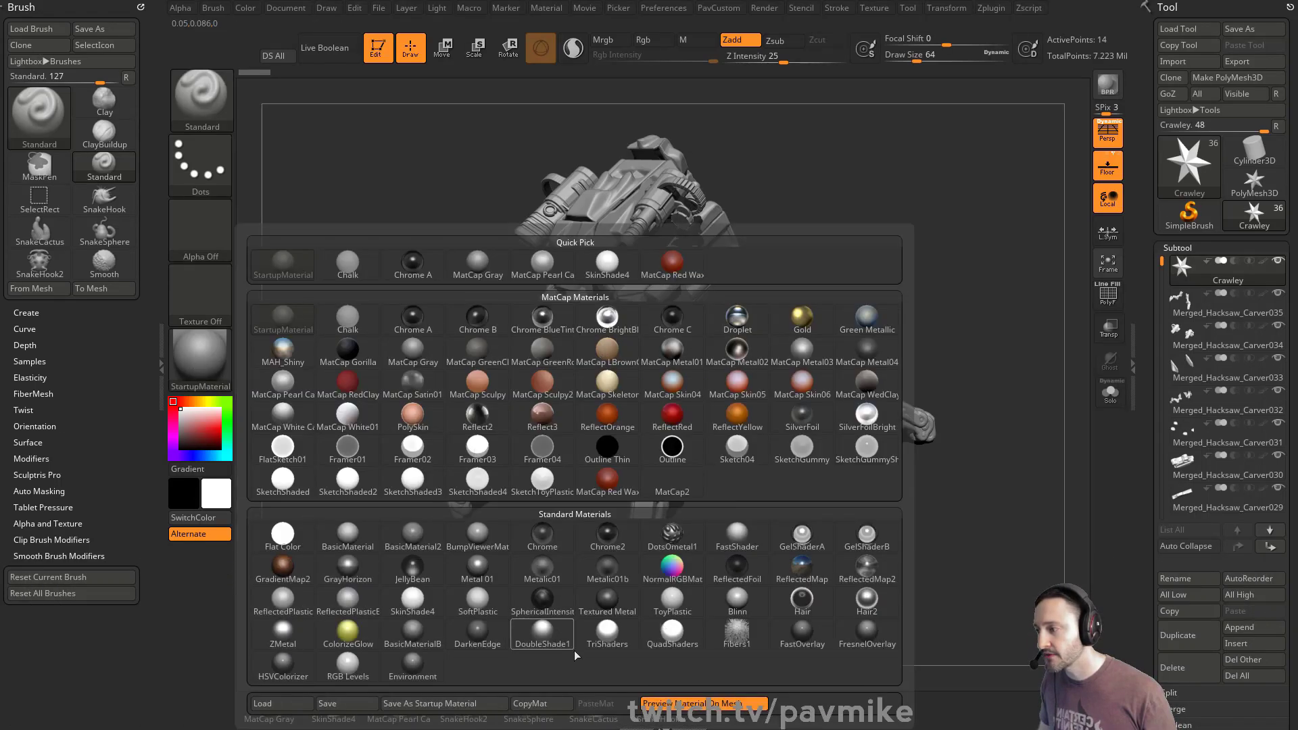
pyautogui.moveTo(628, 603)
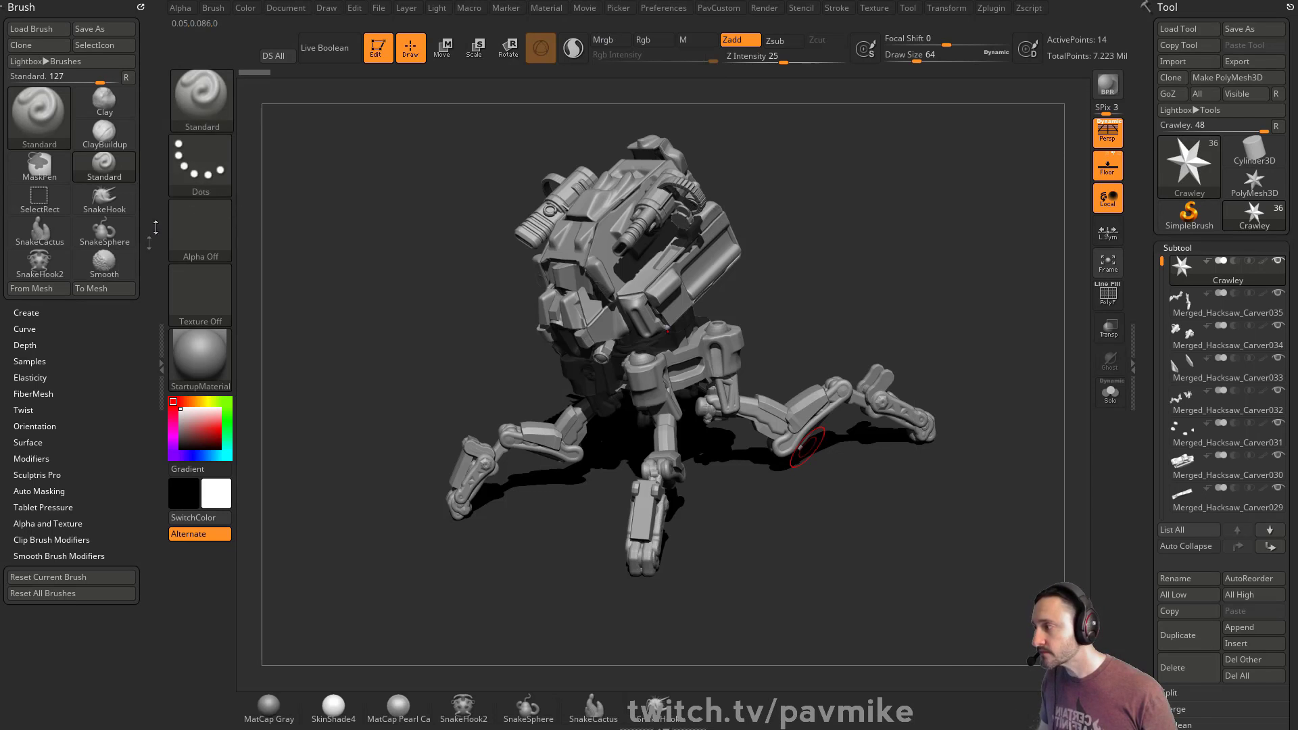
pyautogui.click(141, 7)
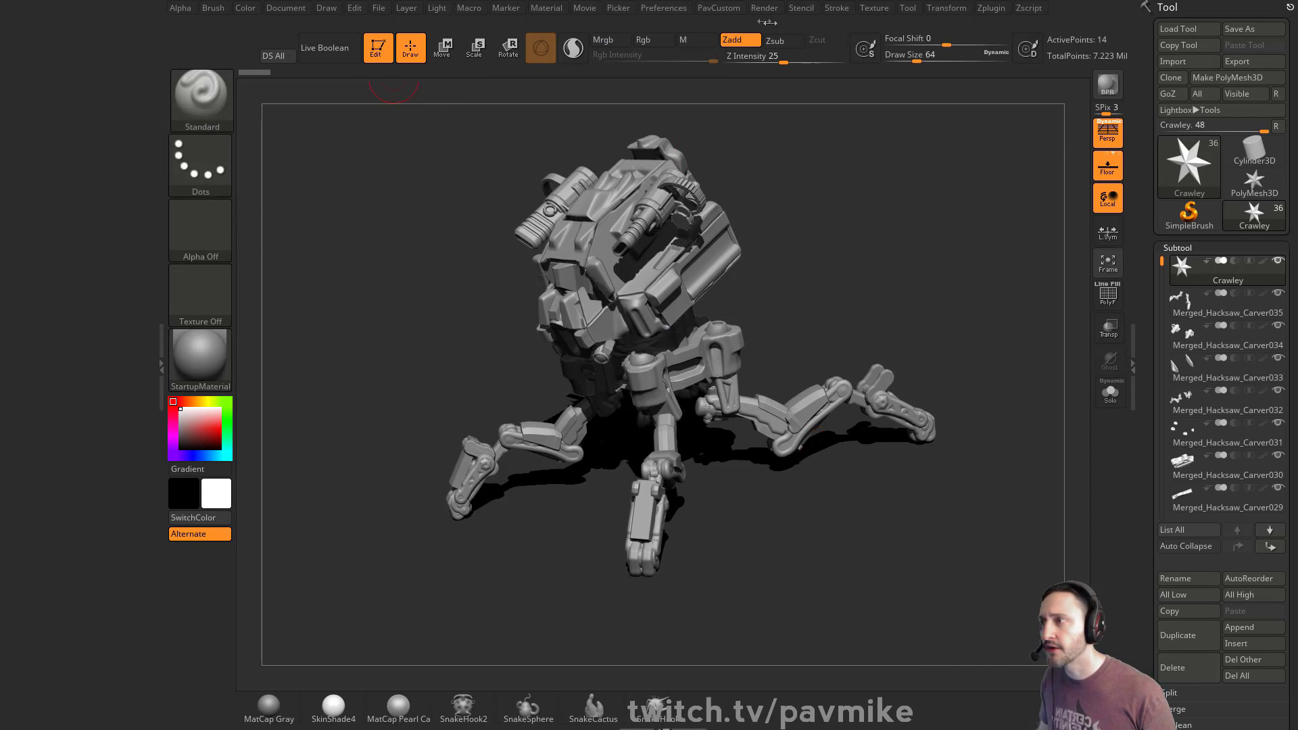
pyautogui.click(550, 10)
pyautogui.moveTo(538, 24); pyautogui.dragTo(92, 352)
pyautogui.click(46, 325)
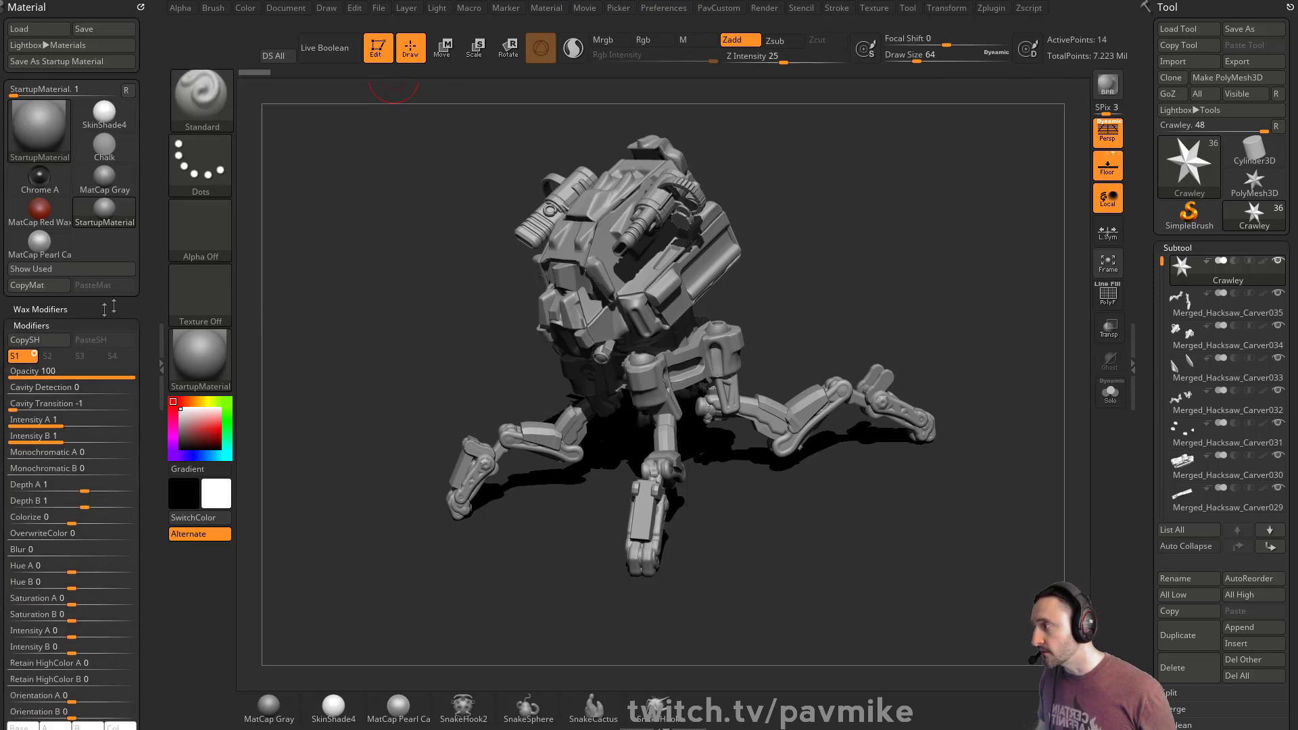
pyautogui.scroll(-3, 144, 277)
pyautogui.click(49, 215)
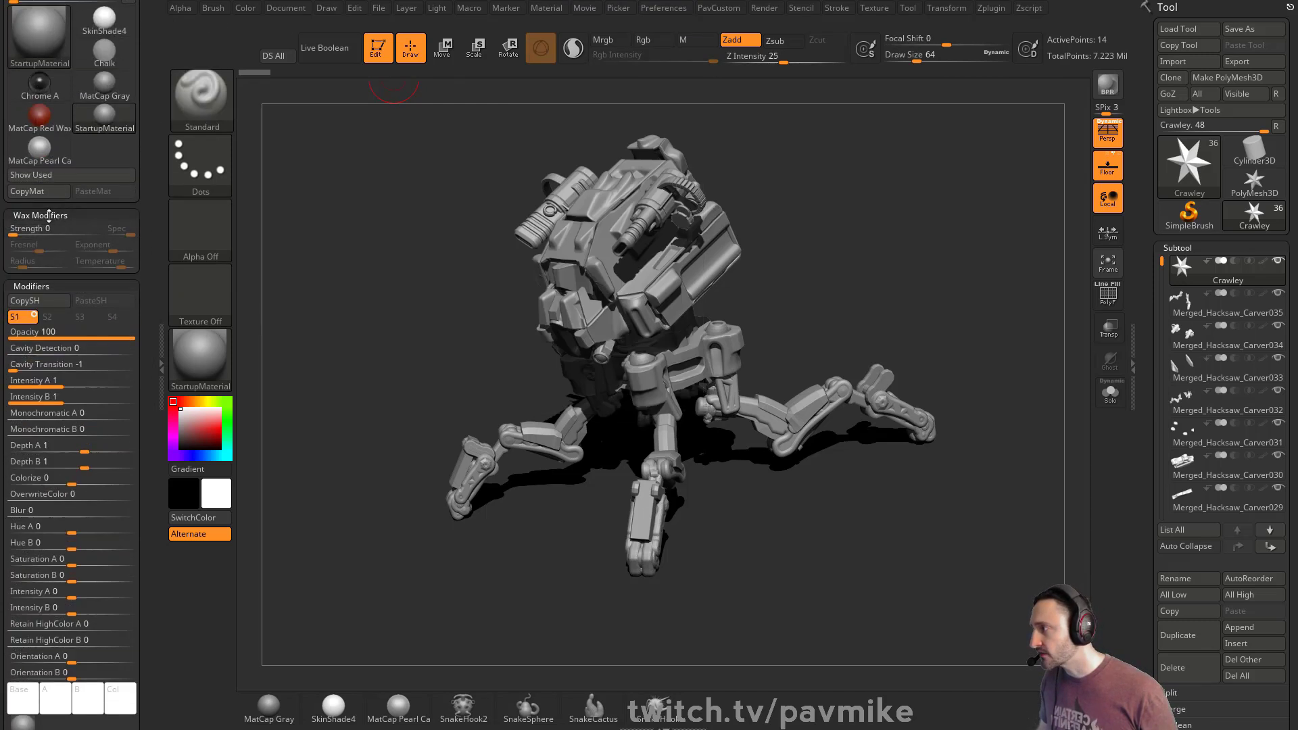
pyautogui.click(193, 367)
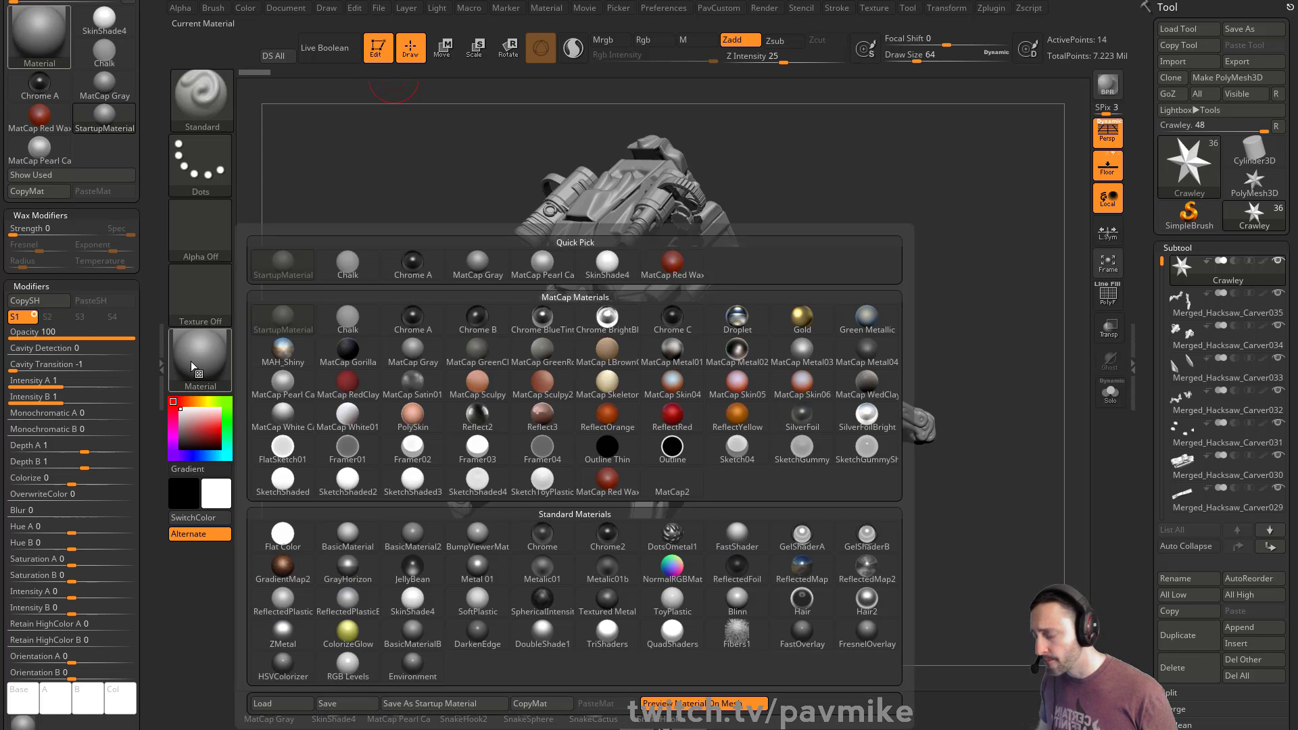
pyautogui.click(192, 367)
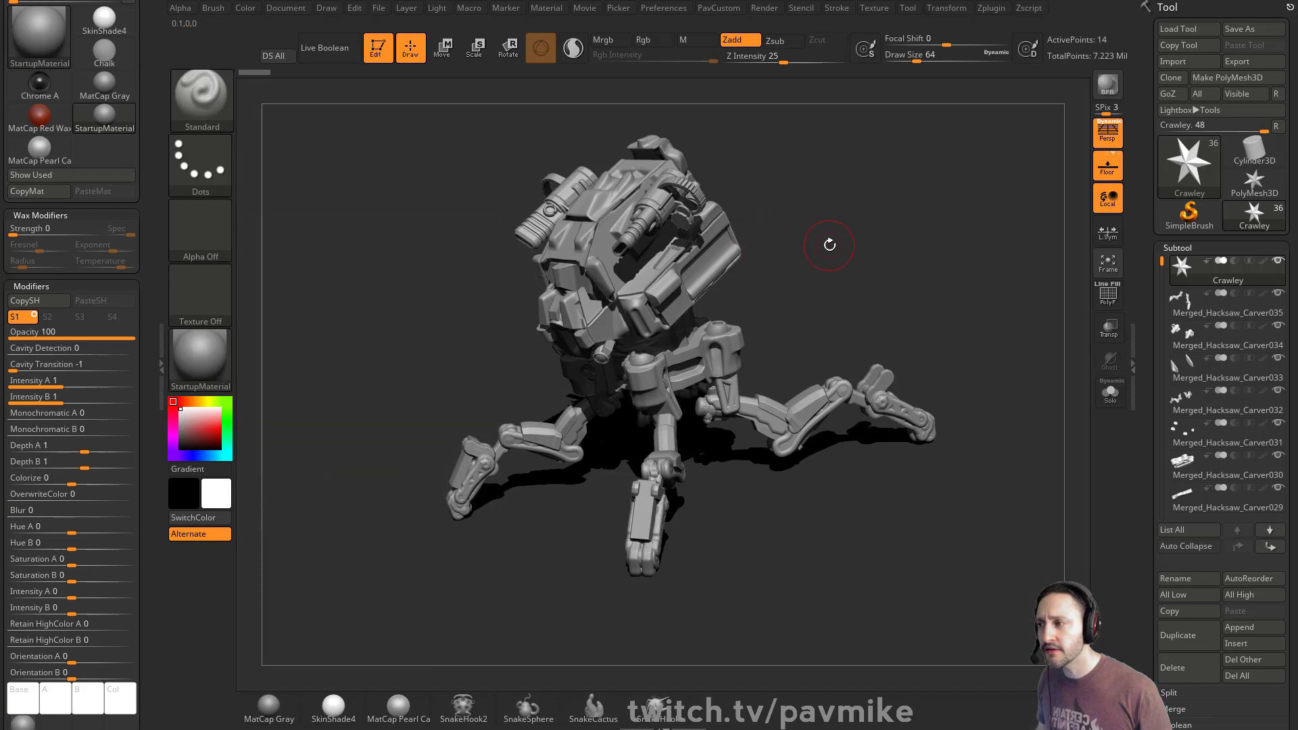
# - Make the robot's side panel subtool Merged_Hacksaw_Carver008 the active subtool
pyautogui.press('shift')
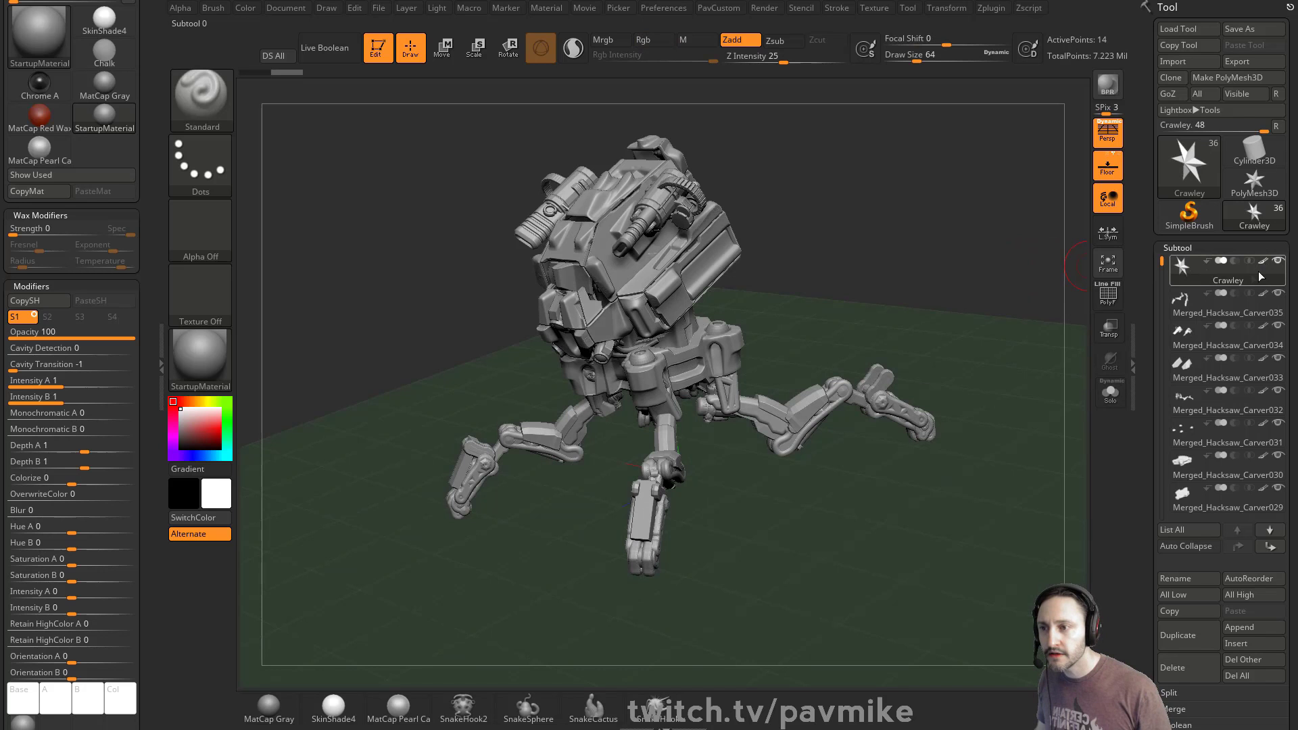
pyautogui.click(1239, 324)
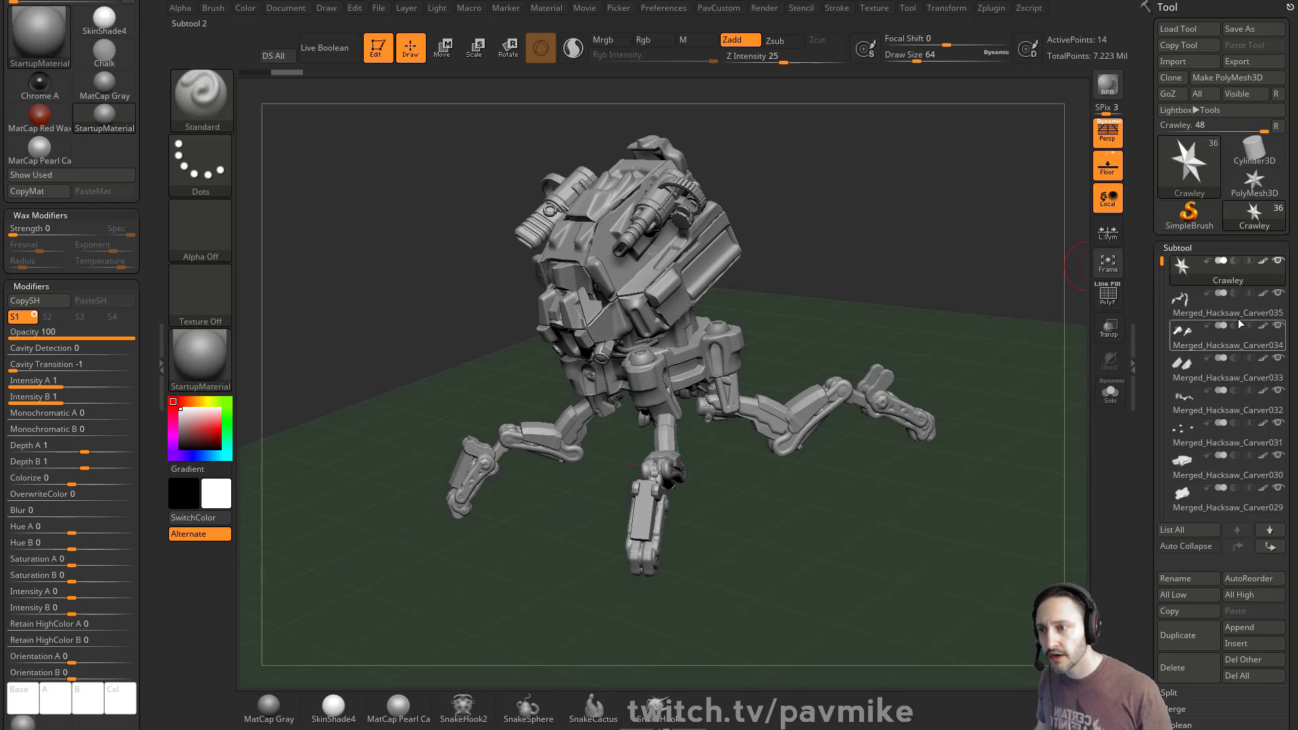
pyautogui.keyDown('alt'); pyautogui.click(669, 274); pyautogui.keyUp('alt')
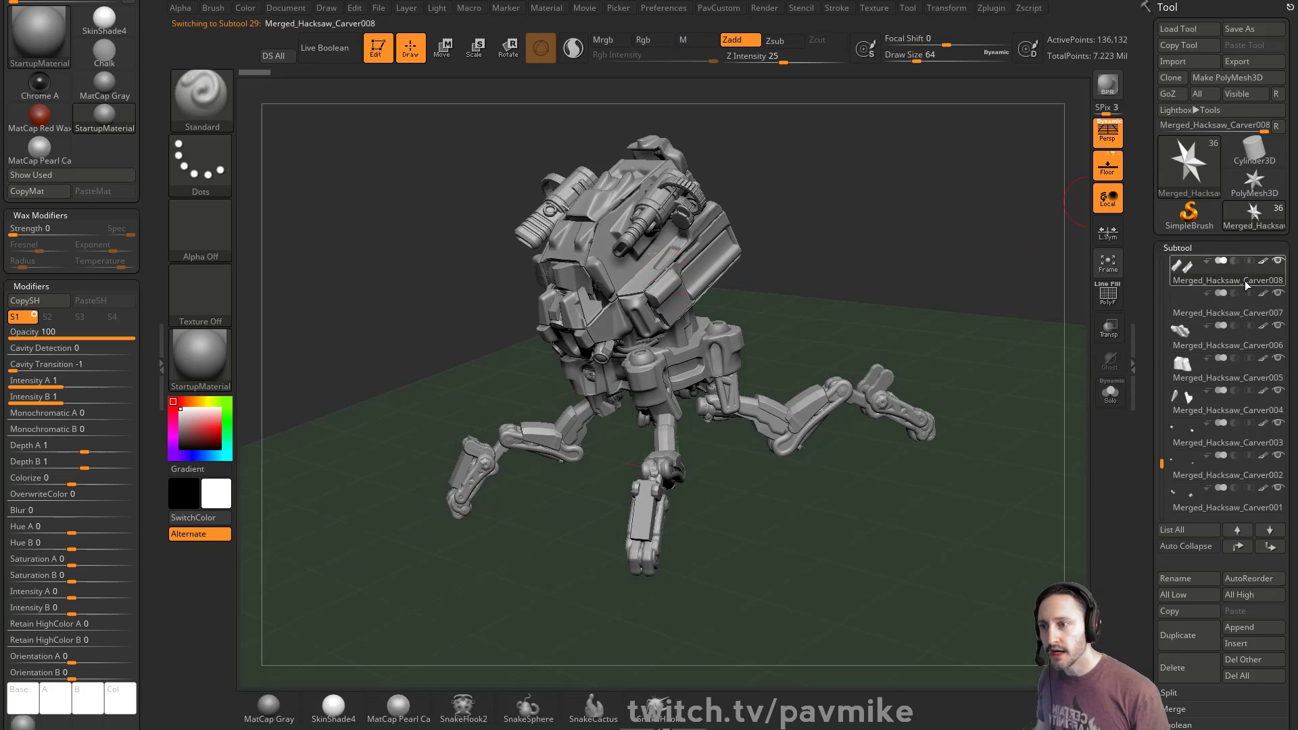
pyautogui.keyDown('alt'); pyautogui.click(630, 276); pyautogui.keyUp('alt')
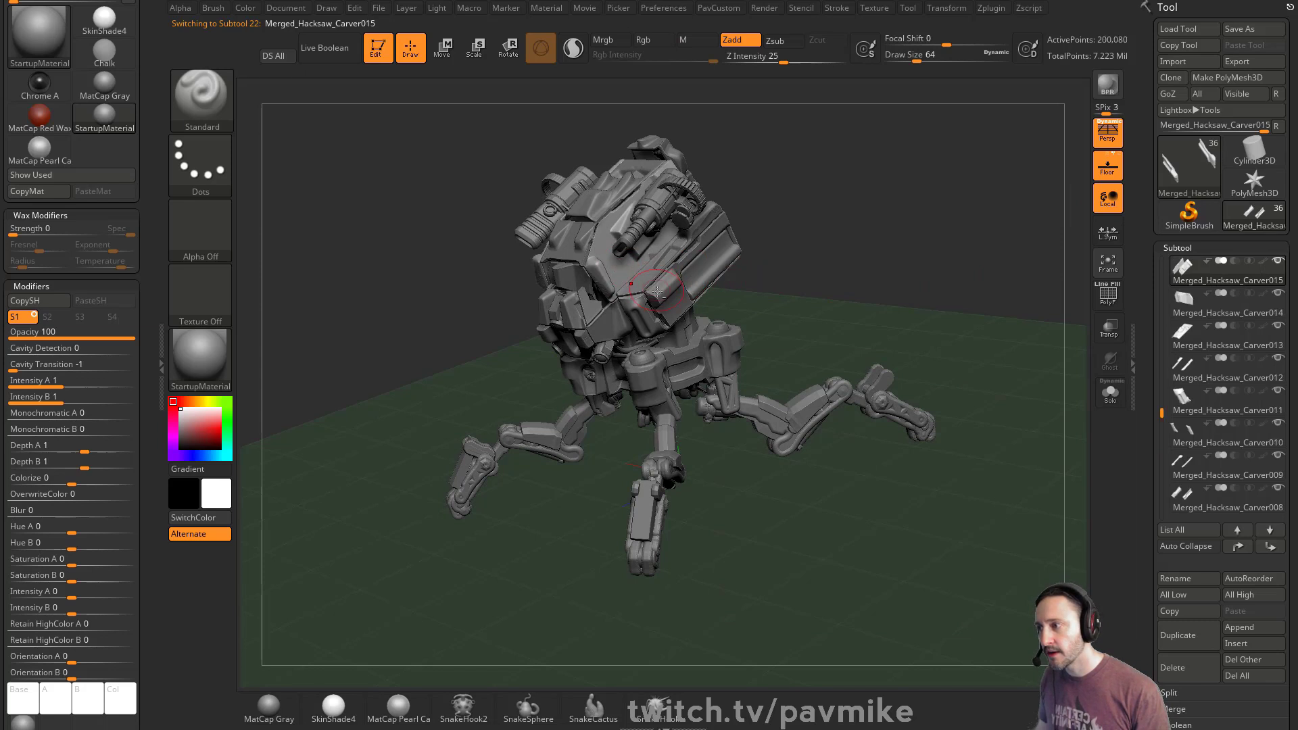
pyautogui.keyDown('alt'); pyautogui.click(690, 293); pyautogui.keyUp('alt')
# - Set the Standard brush to a draw size of 31 and have it paint Rgb colour only, with Zadd off
pyautogui.press('2')
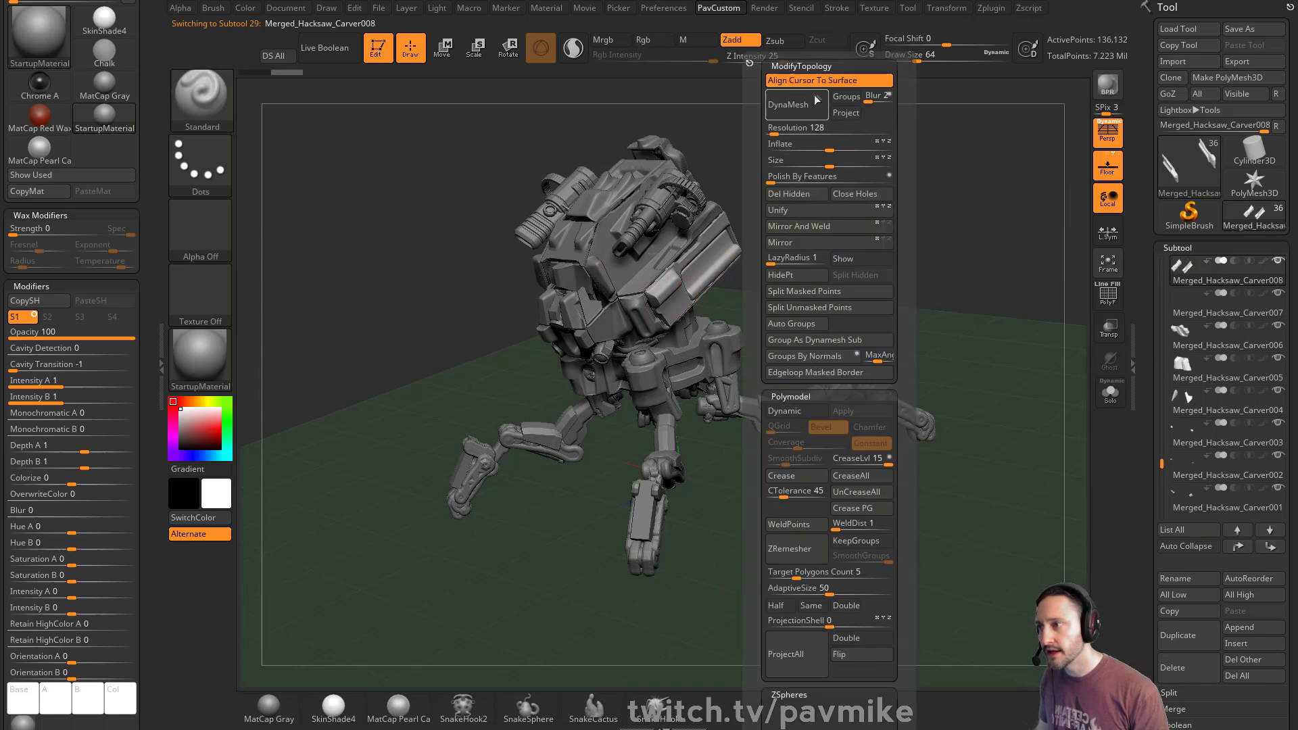
pyautogui.moveTo(900, 251)
pyautogui.mouseDown()
pyautogui.moveTo(892, 238)
pyautogui.moveTo(862, 296)
pyautogui.mouseUp()
pyautogui.press('s')
pyautogui.click(881, 248)
pyautogui.click(650, 40)
pyautogui.click(723, 45)
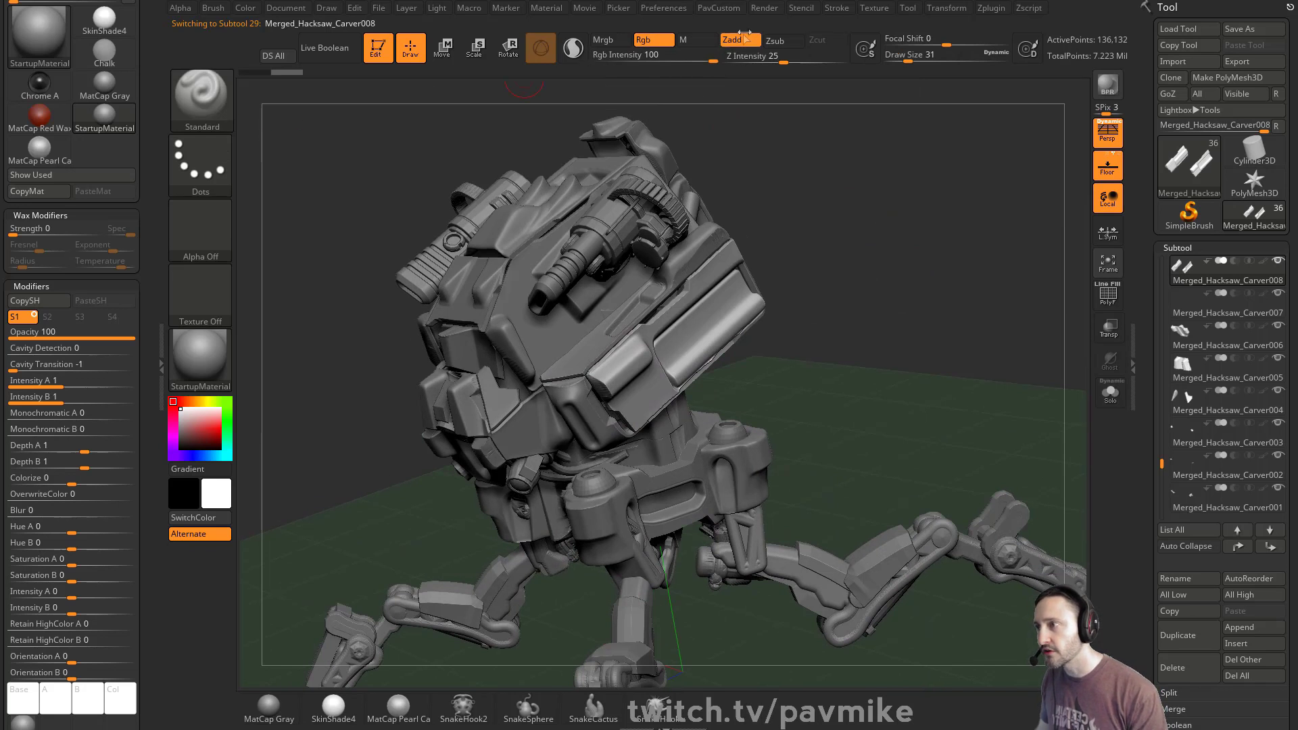
# - Give the brush the DragDot stroke and the star-shaped Alpha 10, and set its Focal Shift to -100
pyautogui.click(201, 166)
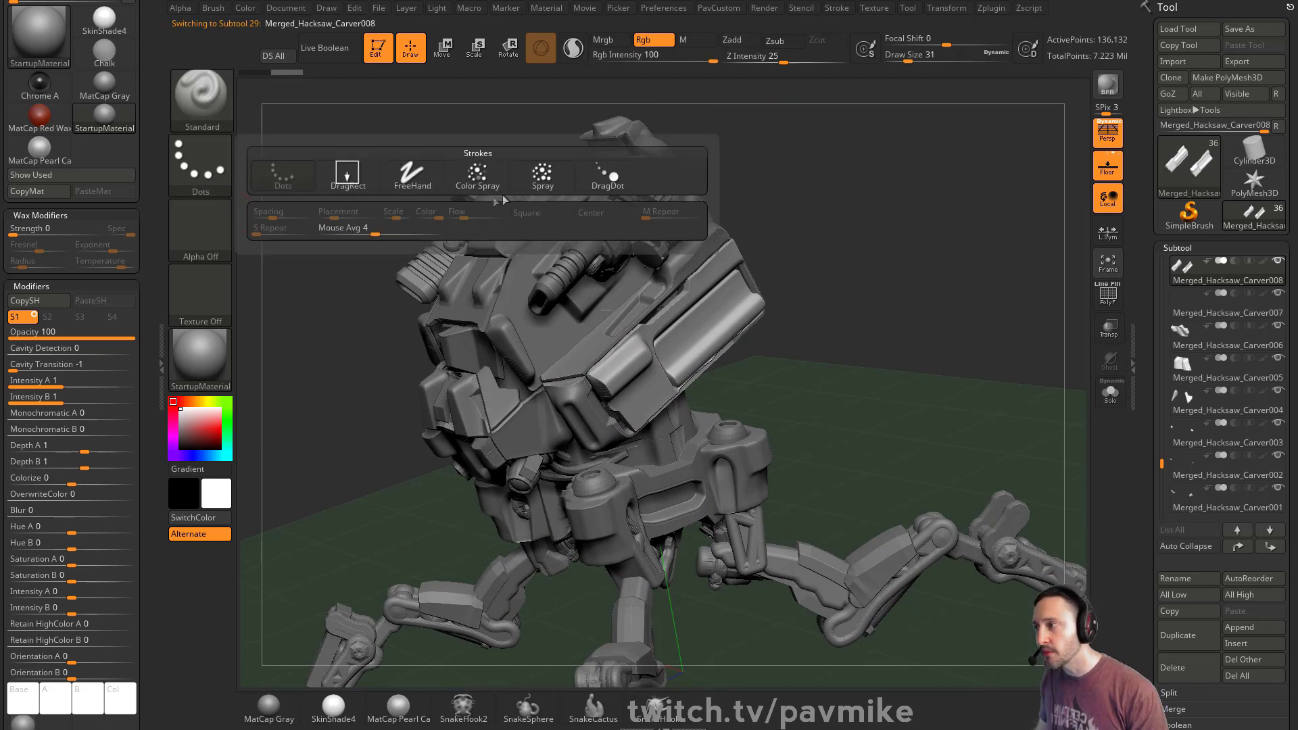
pyautogui.click(201, 166)
pyautogui.click(604, 179)
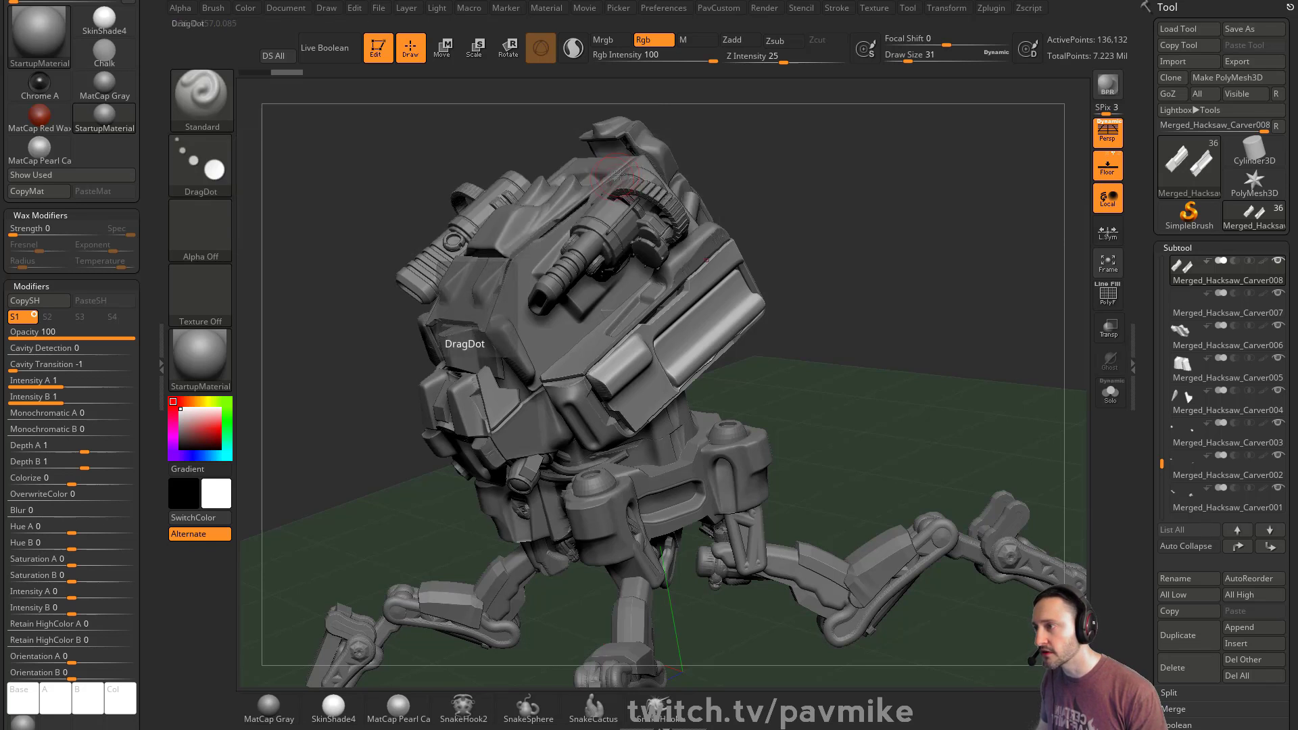
pyautogui.click(201, 230)
pyautogui.click(412, 325)
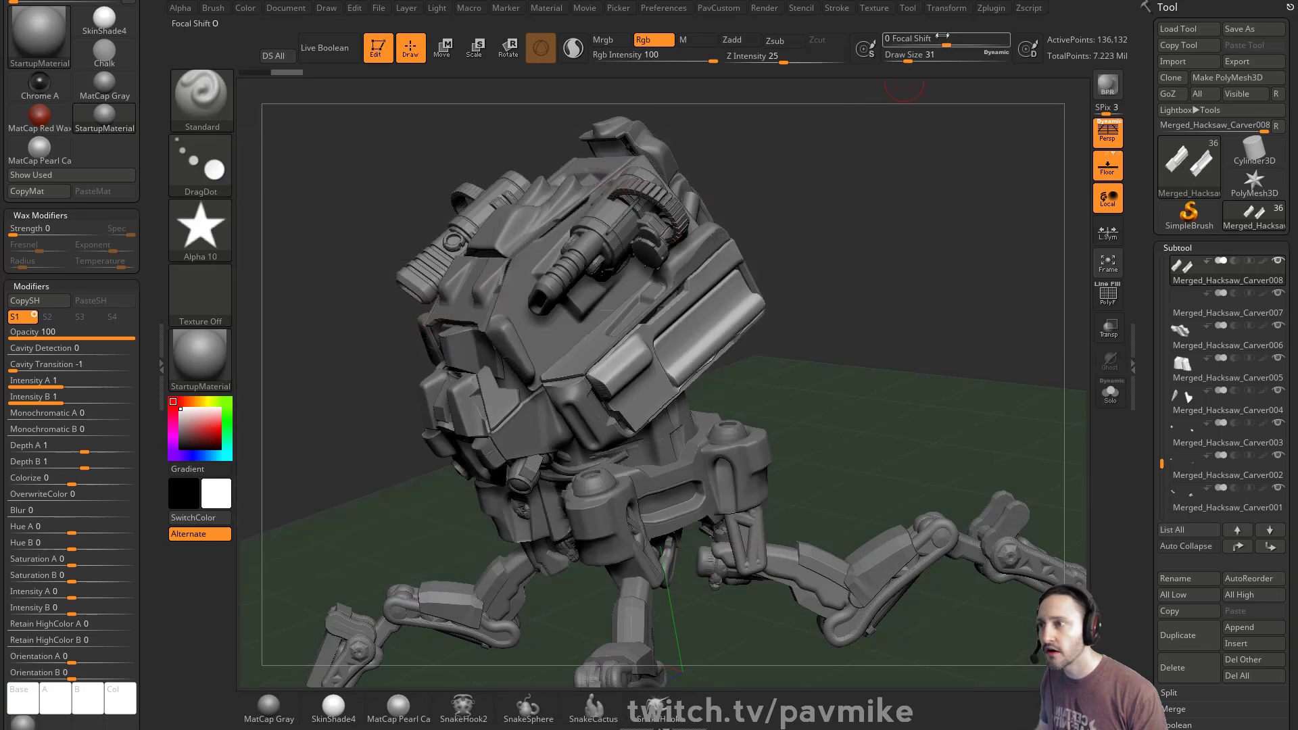
pyautogui.moveTo(928, 41); pyautogui.dragTo(885, 42)
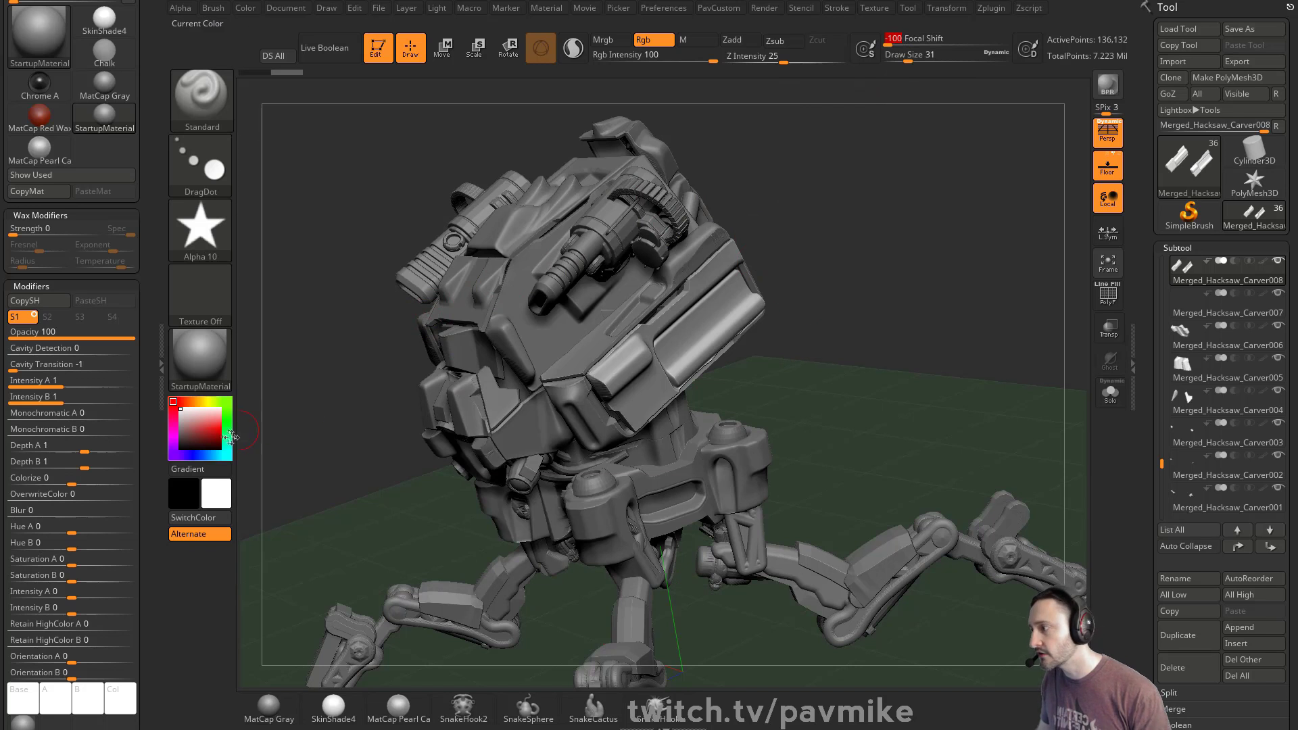
# - Try bright green, dark green and orange as the main colour on the robot
pyautogui.click(226, 427)
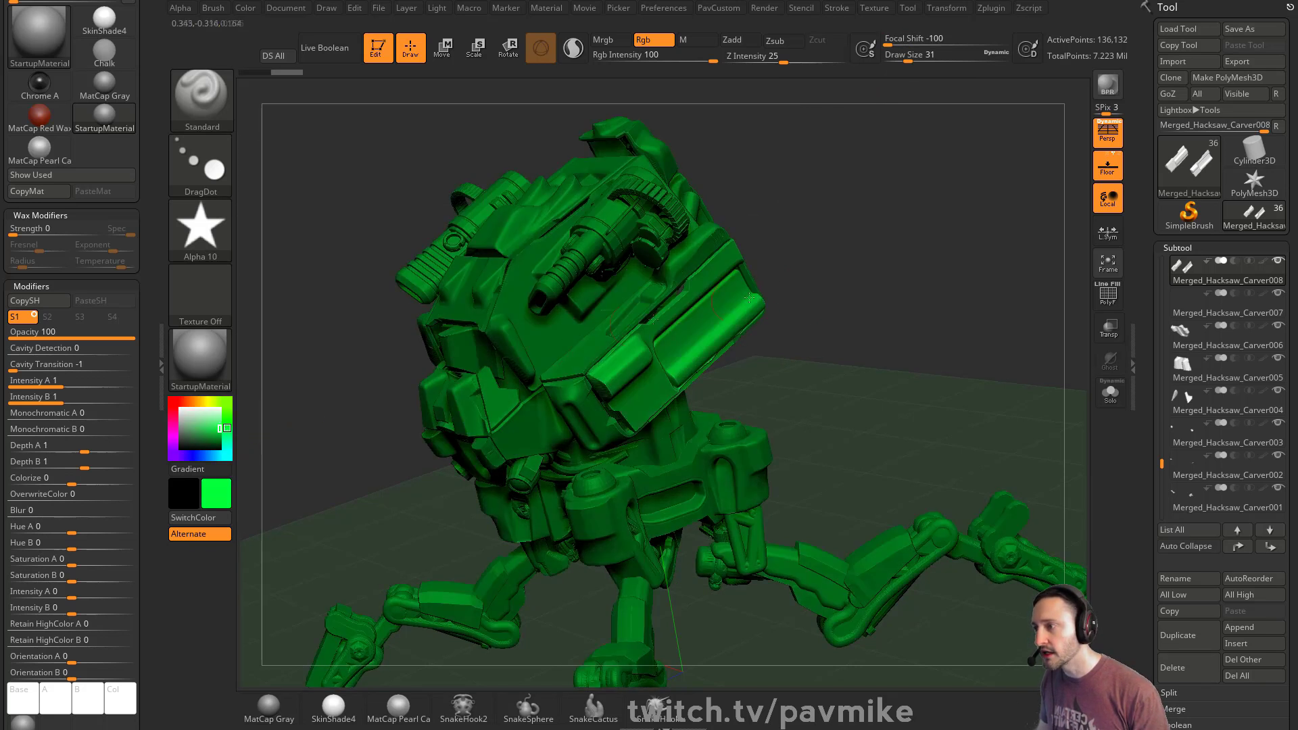
pyautogui.keyDown('alt'); pyautogui.moveTo(823, 301); pyautogui.dragTo(754, 328); pyautogui.keyUp('alt')
pyautogui.moveTo(200, 421); pyautogui.dragTo(197, 440)
pyautogui.hotkey('ctrl', 'f')
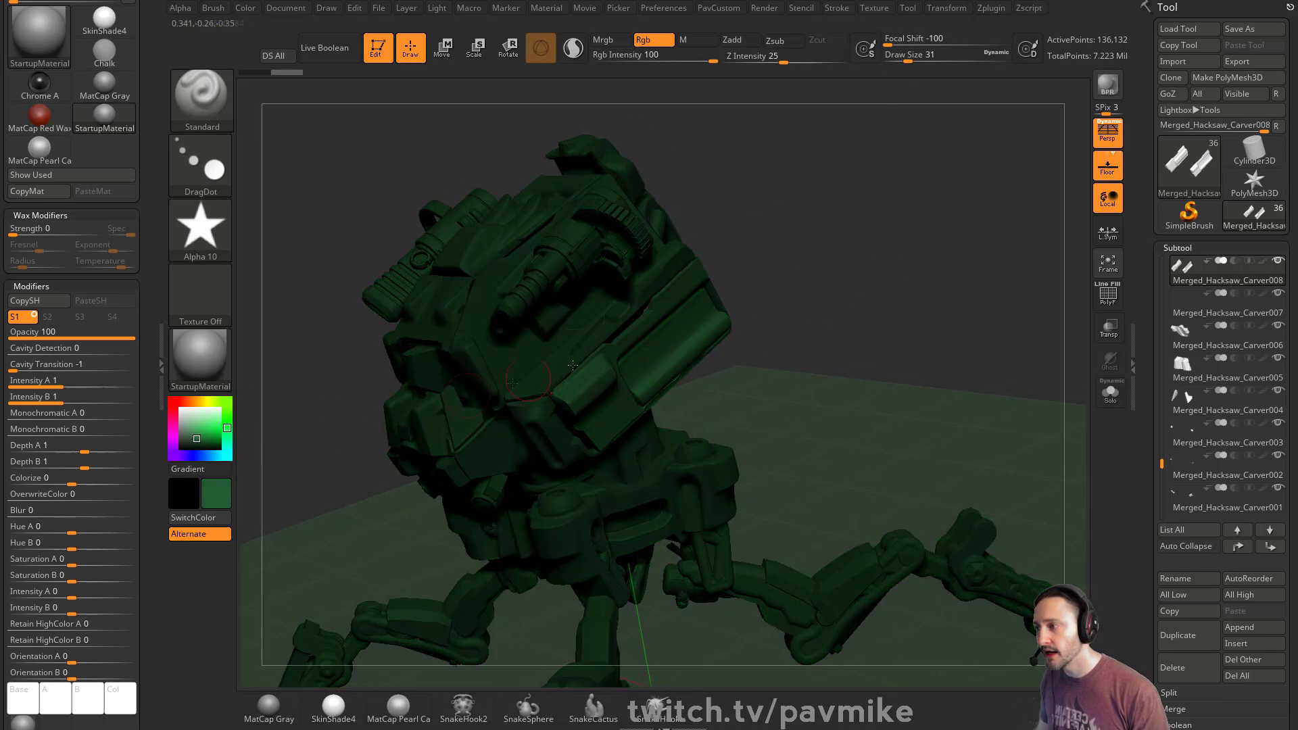
pyautogui.hotkey('ctrl', 'f')
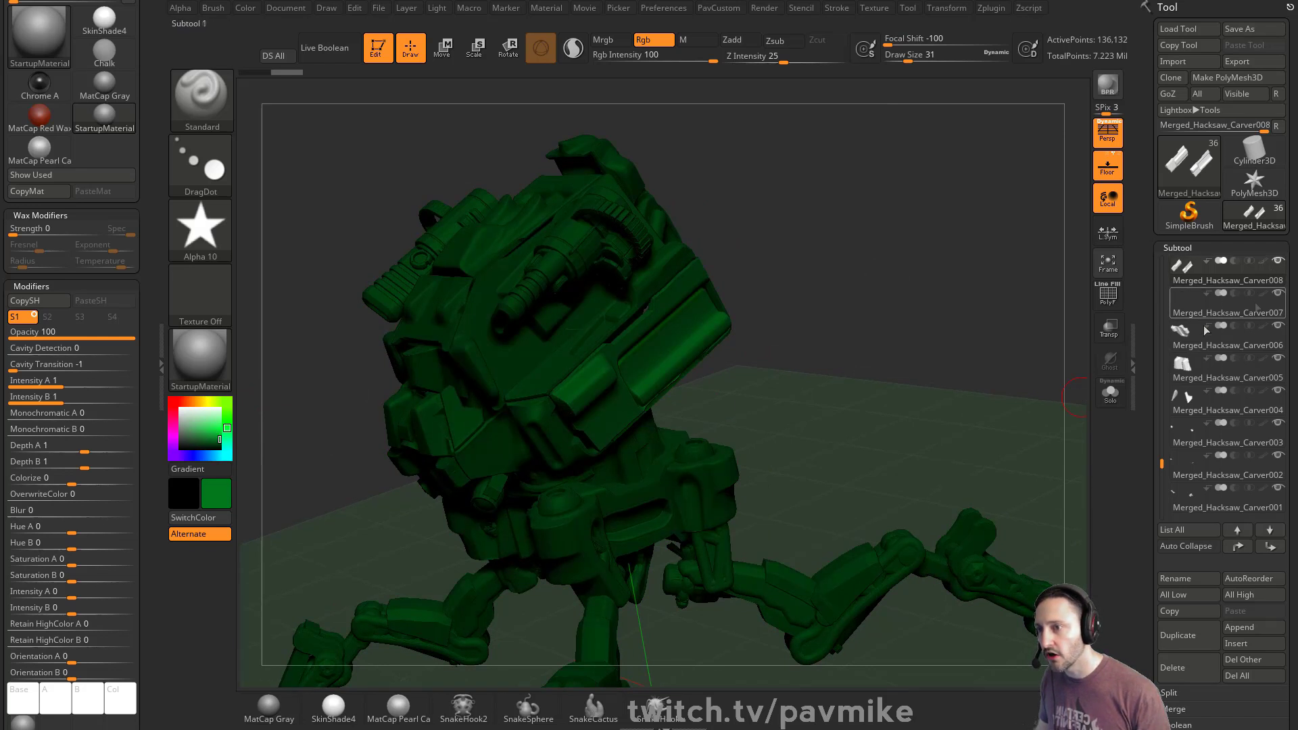
pyautogui.moveTo(195, 441); pyautogui.dragTo(217, 422)
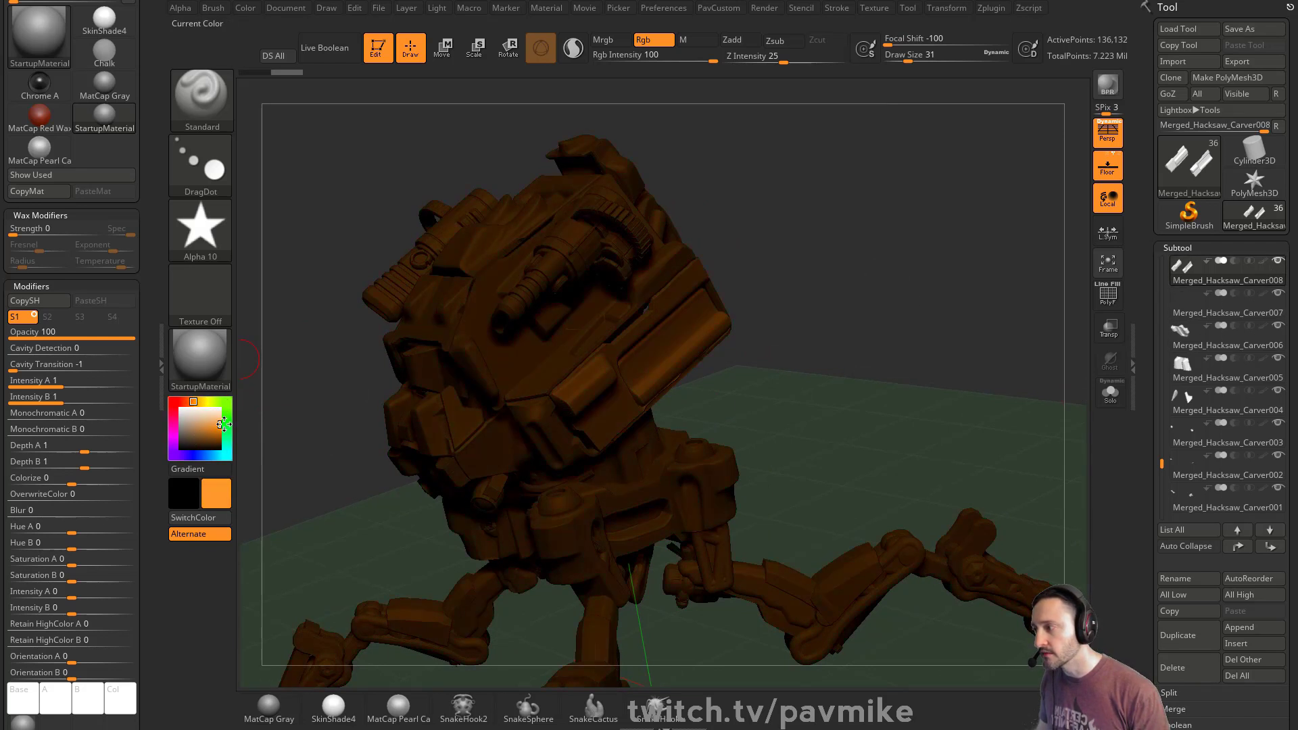
pyautogui.hotkey('ctrl', 'f')
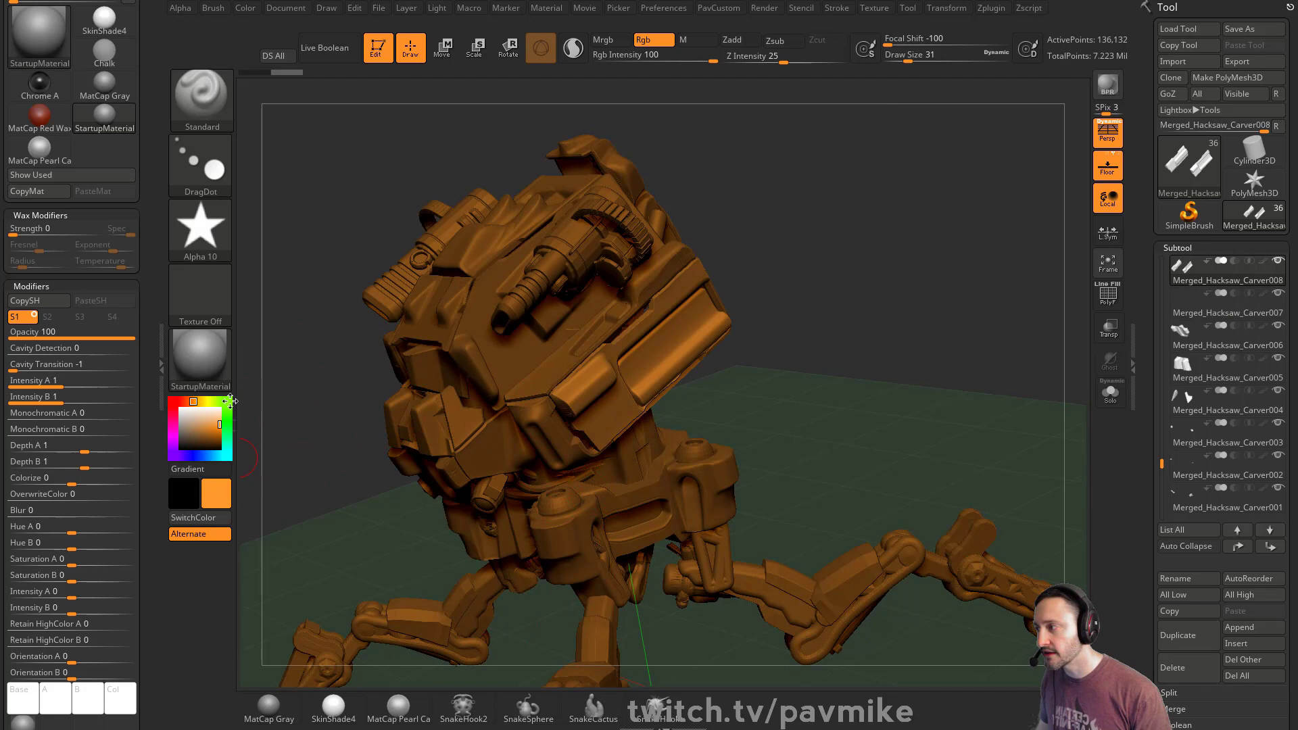
# - Preview the MatCap Skeleton and MatCap LBrownClay materials on the selected side panel
pyautogui.click(213, 364)
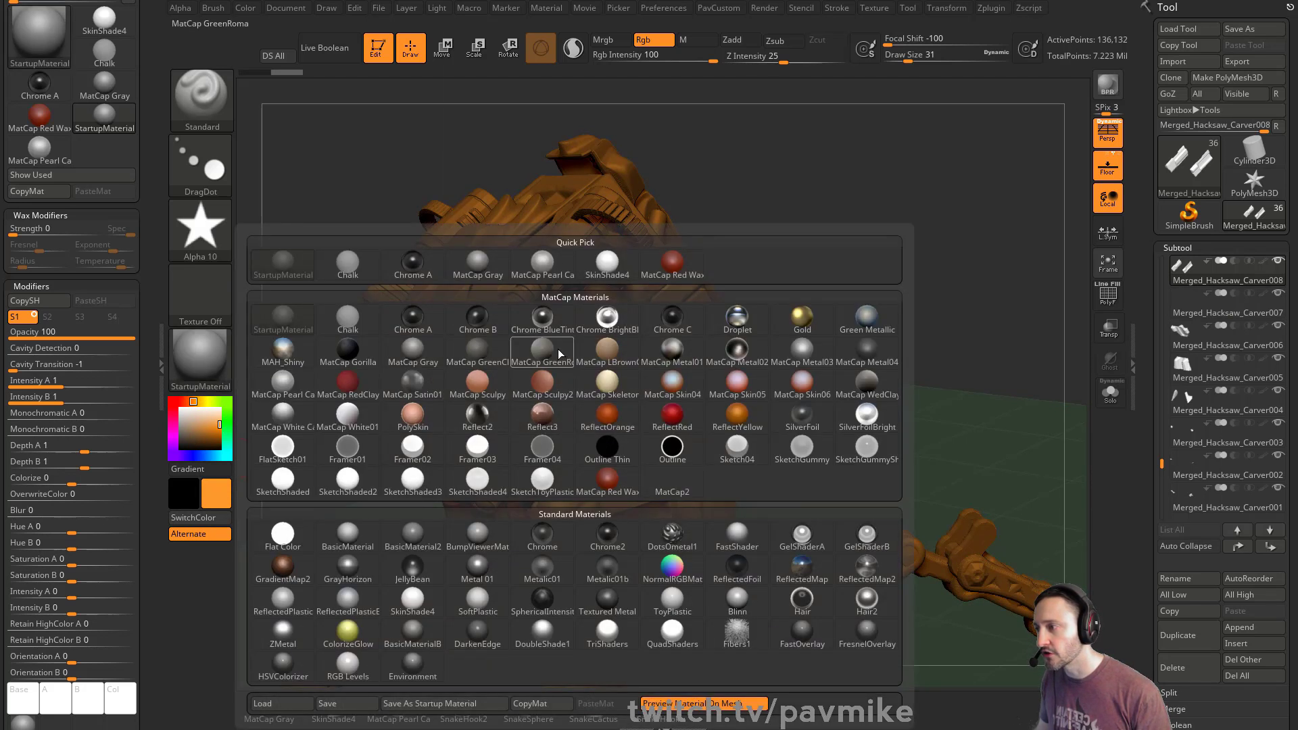
pyautogui.moveTo(605, 391)
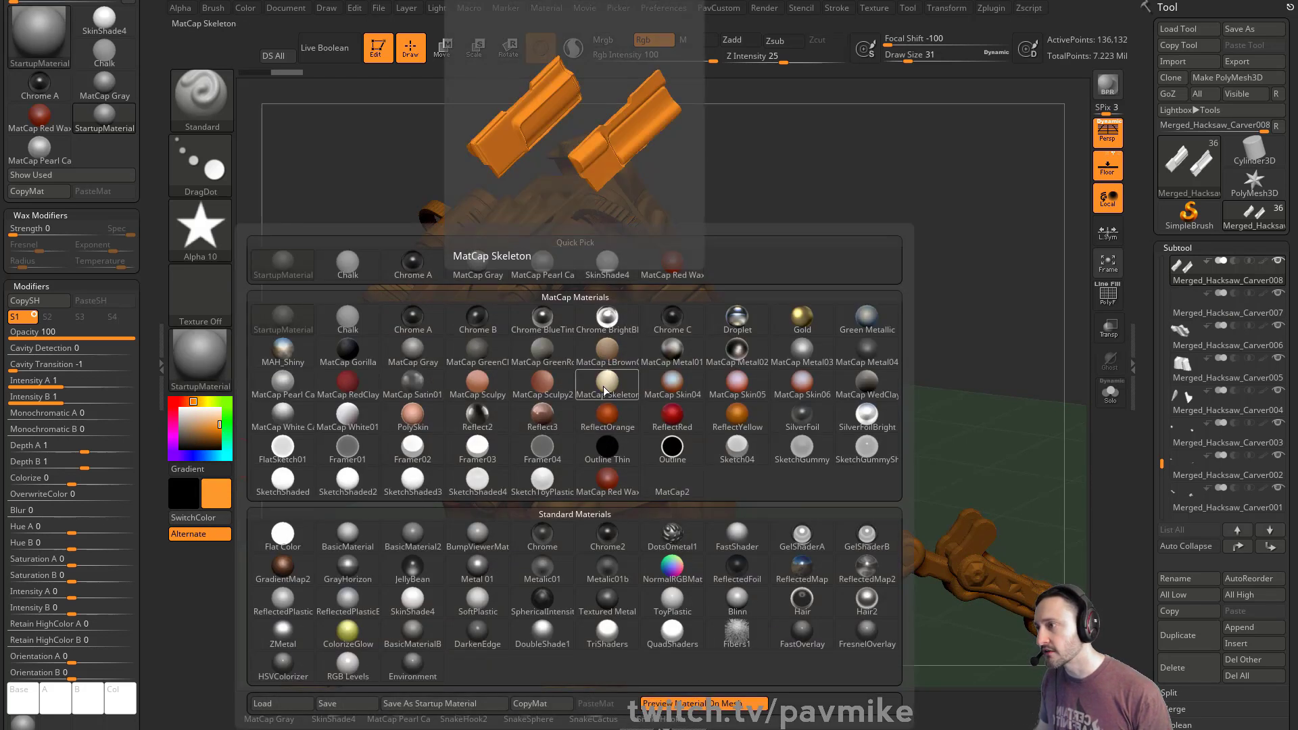
pyautogui.moveTo(545, 340)
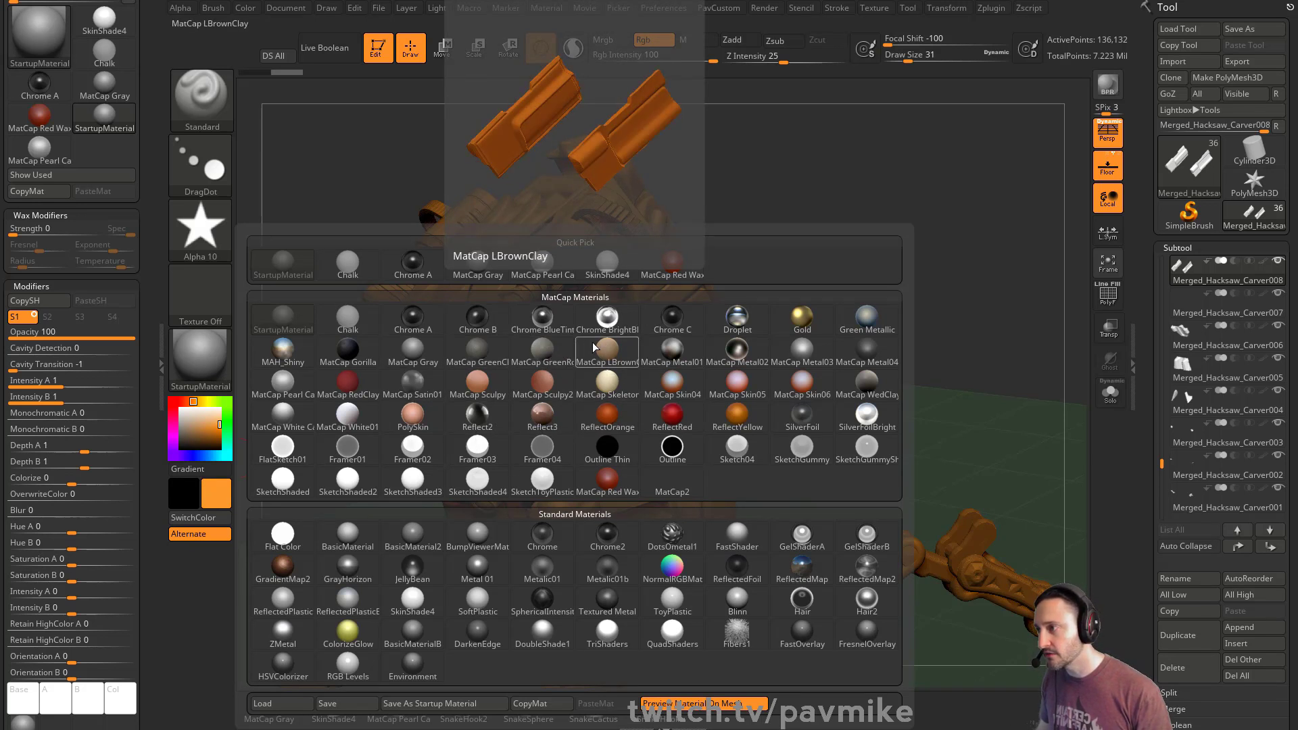
pyautogui.click(594, 344)
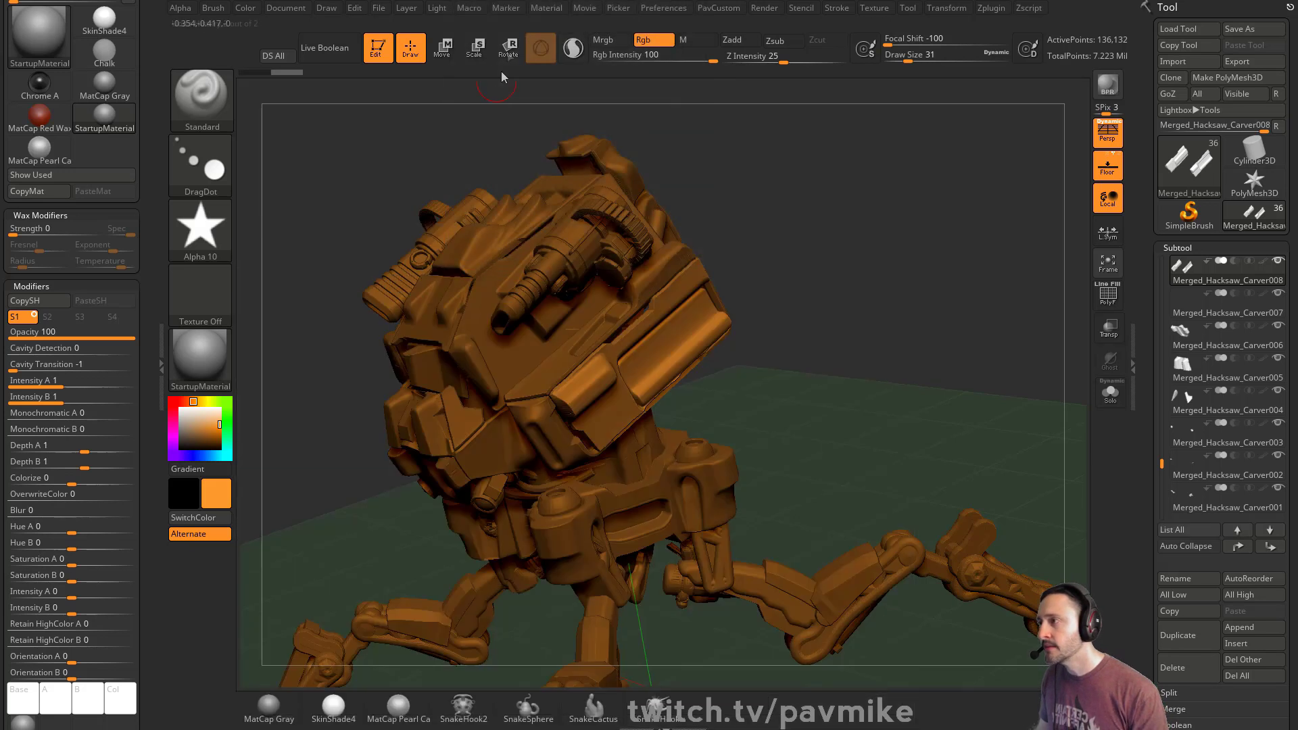
# - Inspect the Light settings and run a BPR render of the orange robot to view its shading and shadows
pyautogui.click(438, 8)
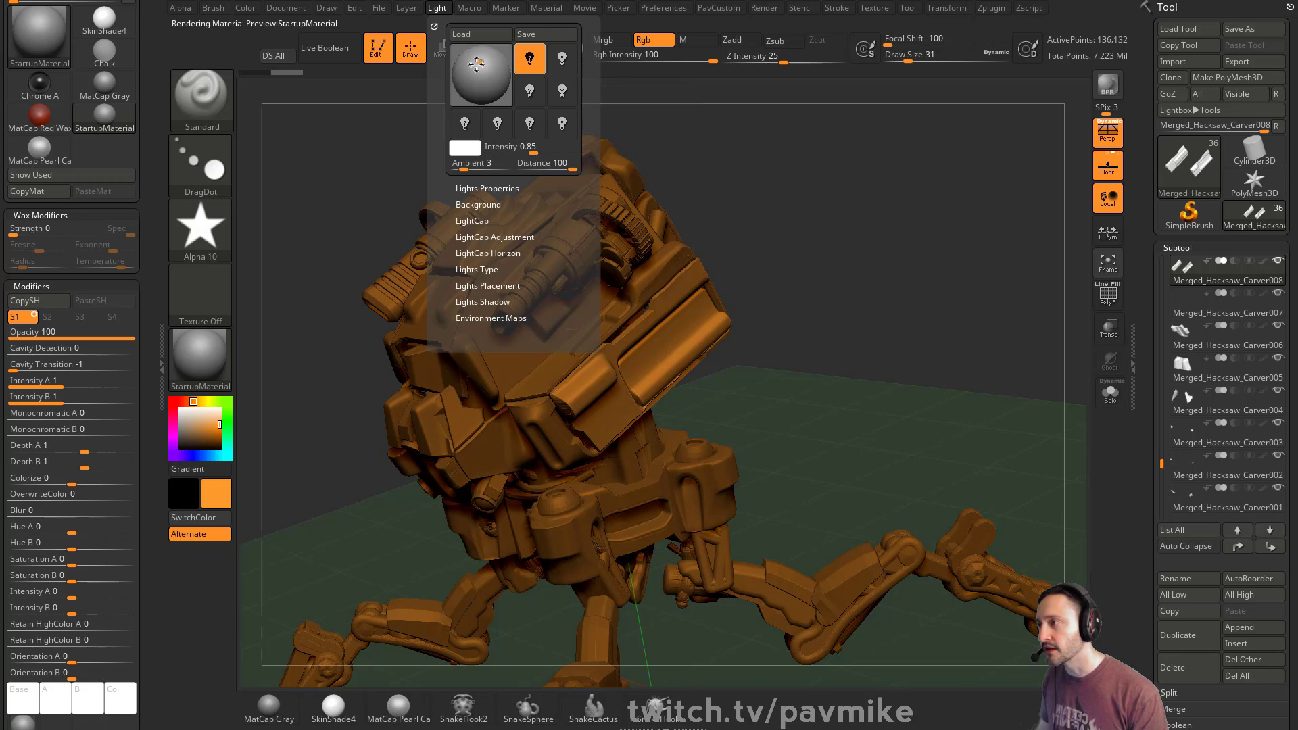
pyautogui.click(1115, 94)
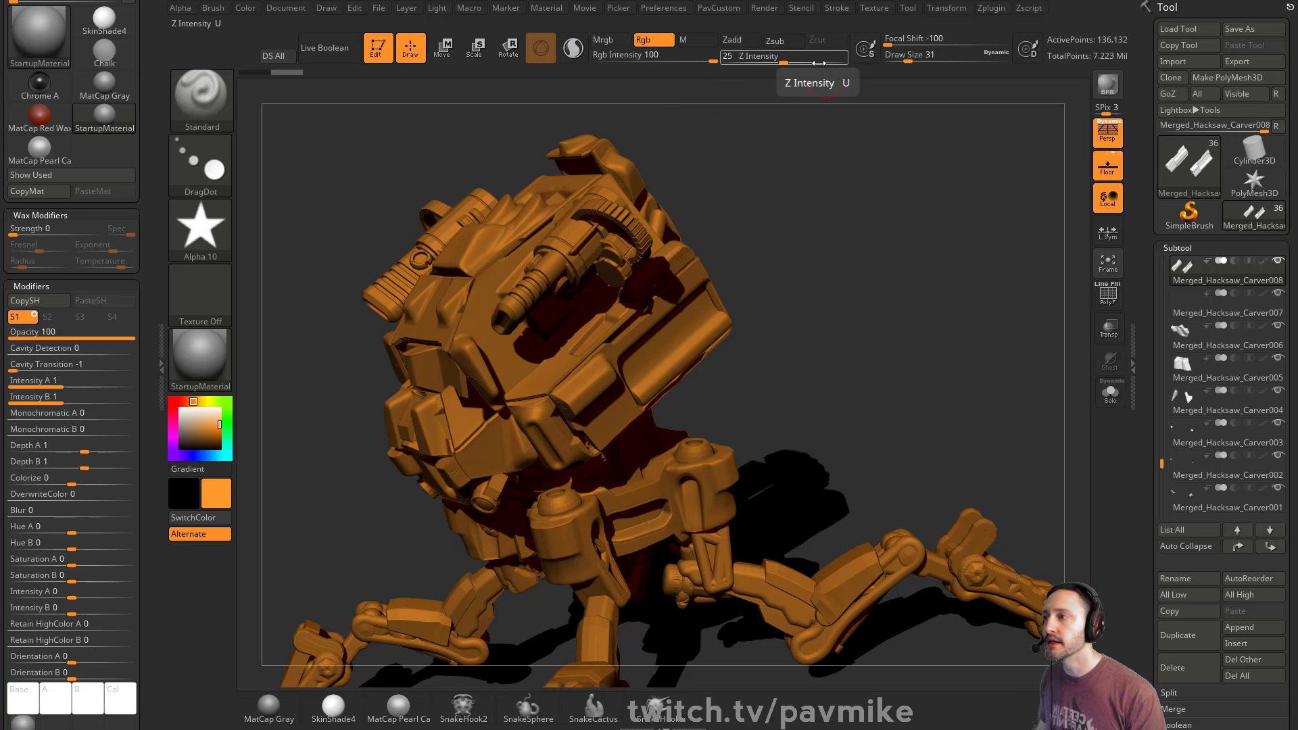
pyautogui.click(764, 10)
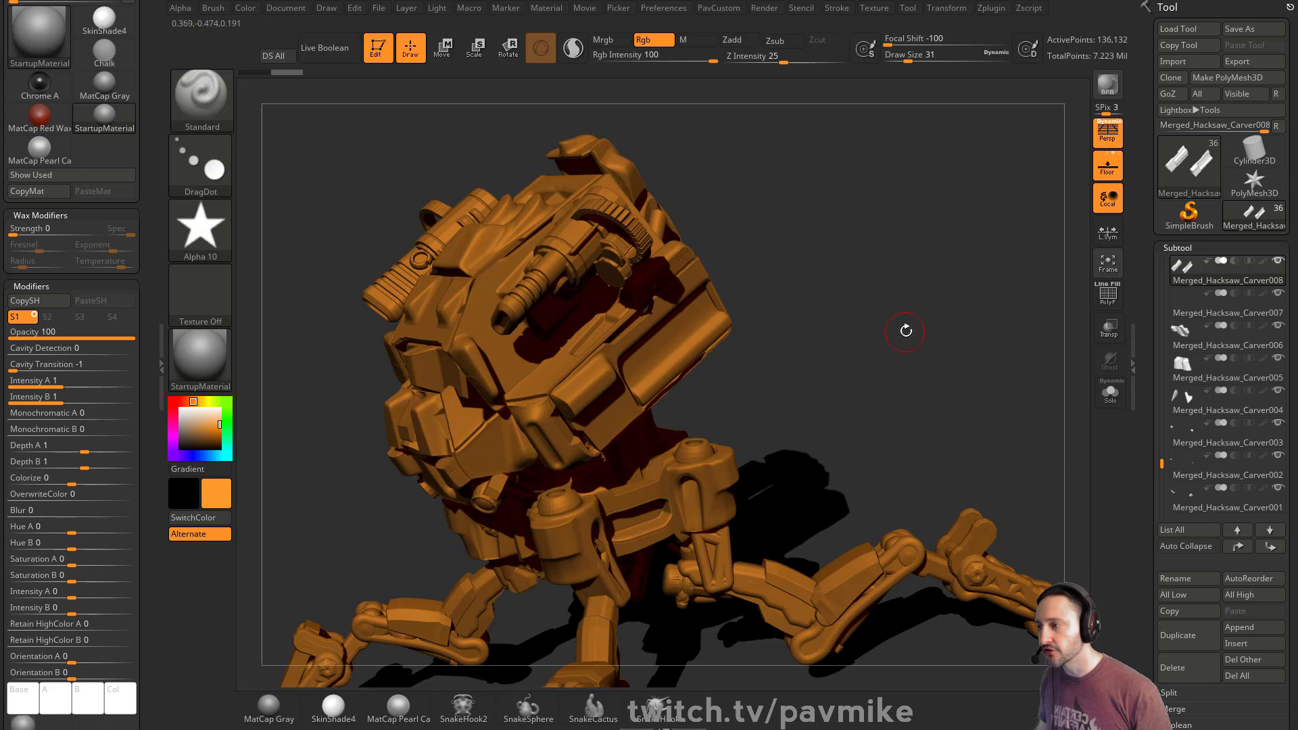
# - Apply the MatCap Metal01 material to the robot and view it from another angle
pyautogui.moveTo(906, 331); pyautogui.dragTo(751, 302)
pyautogui.press('m')
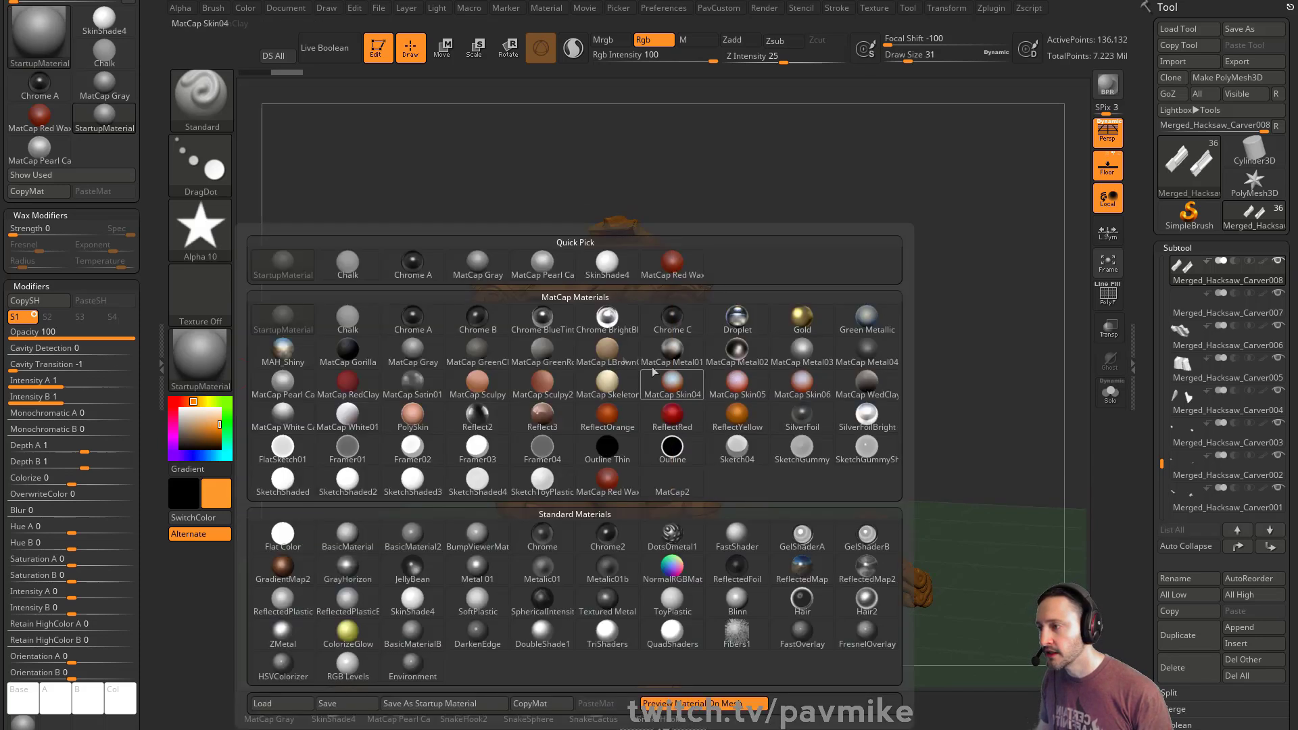
pyautogui.click(657, 360)
pyautogui.moveTo(893, 313); pyautogui.dragTo(772, 333)
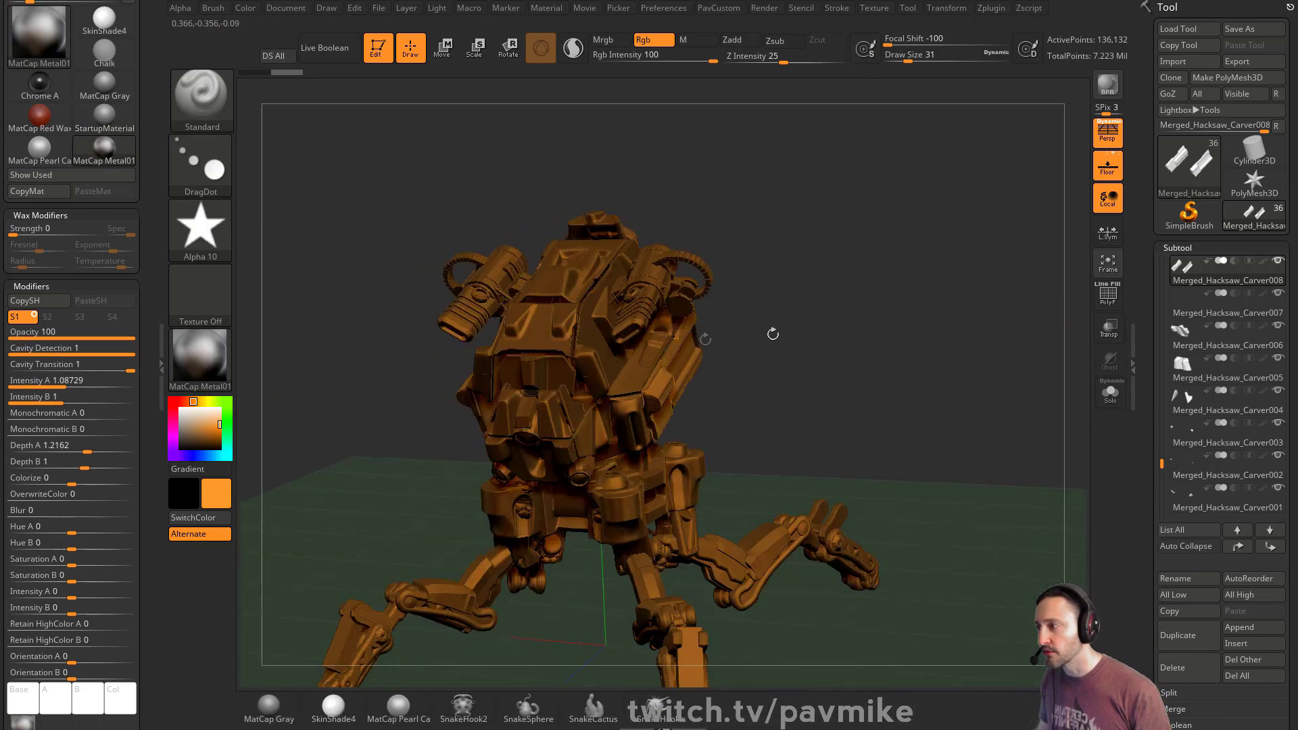
# - Apply the Droplet material to the robot and change the main colour to white
pyautogui.click(202, 355)
pyautogui.click(801, 345)
pyautogui.moveTo(941, 306)
pyautogui.mouseDown()
pyautogui.moveTo(845, 325)
pyautogui.moveTo(933, 321)
pyautogui.mouseUp()
pyautogui.click(180, 409)
pyautogui.moveTo(507, 359); pyautogui.dragTo(429, 361)
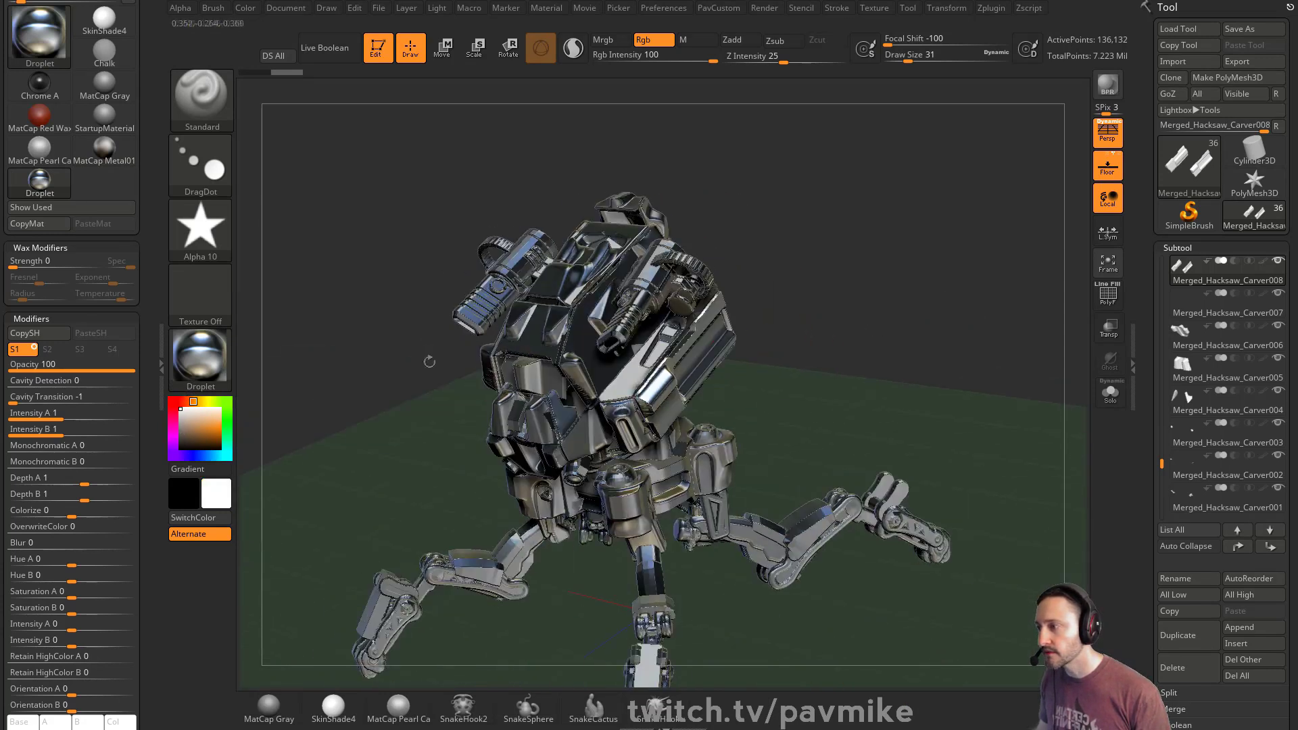
# - Switch the robot's material to MatCap Gray
pyautogui.click(200, 358)
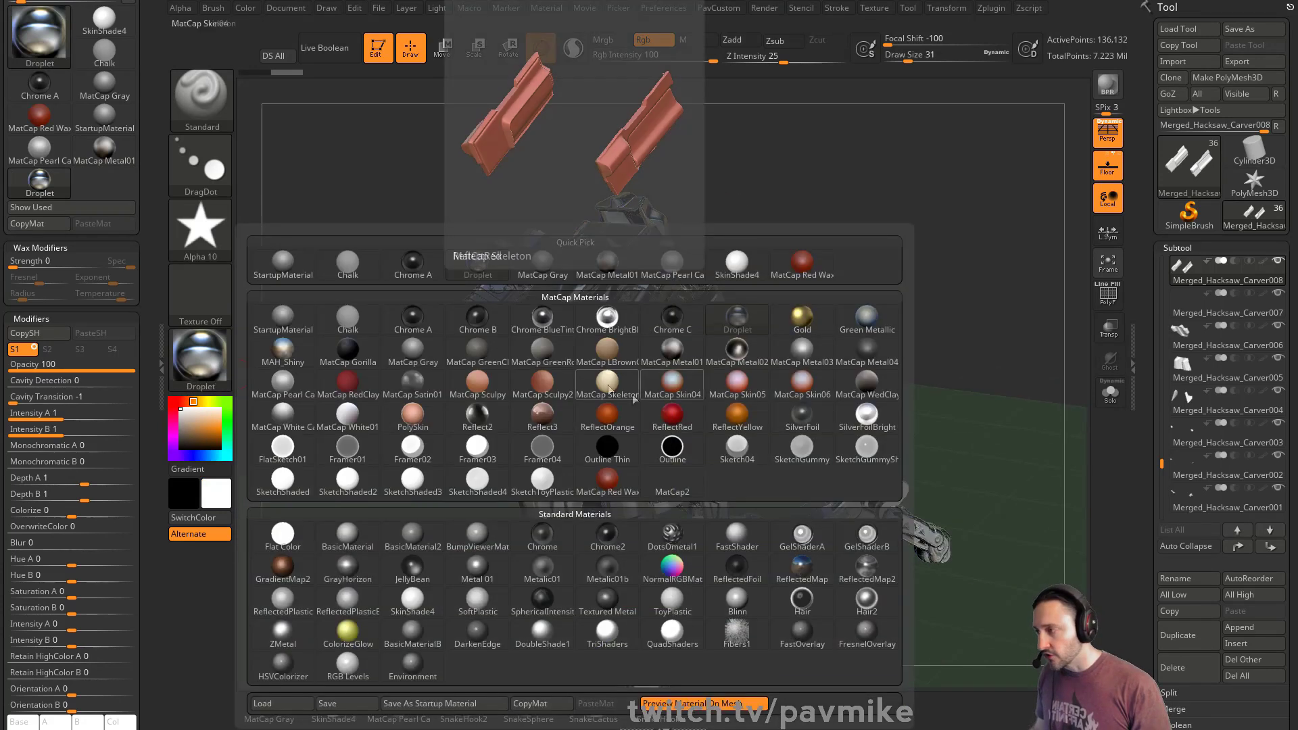
pyautogui.click(507, 419)
pyautogui.click(200, 359)
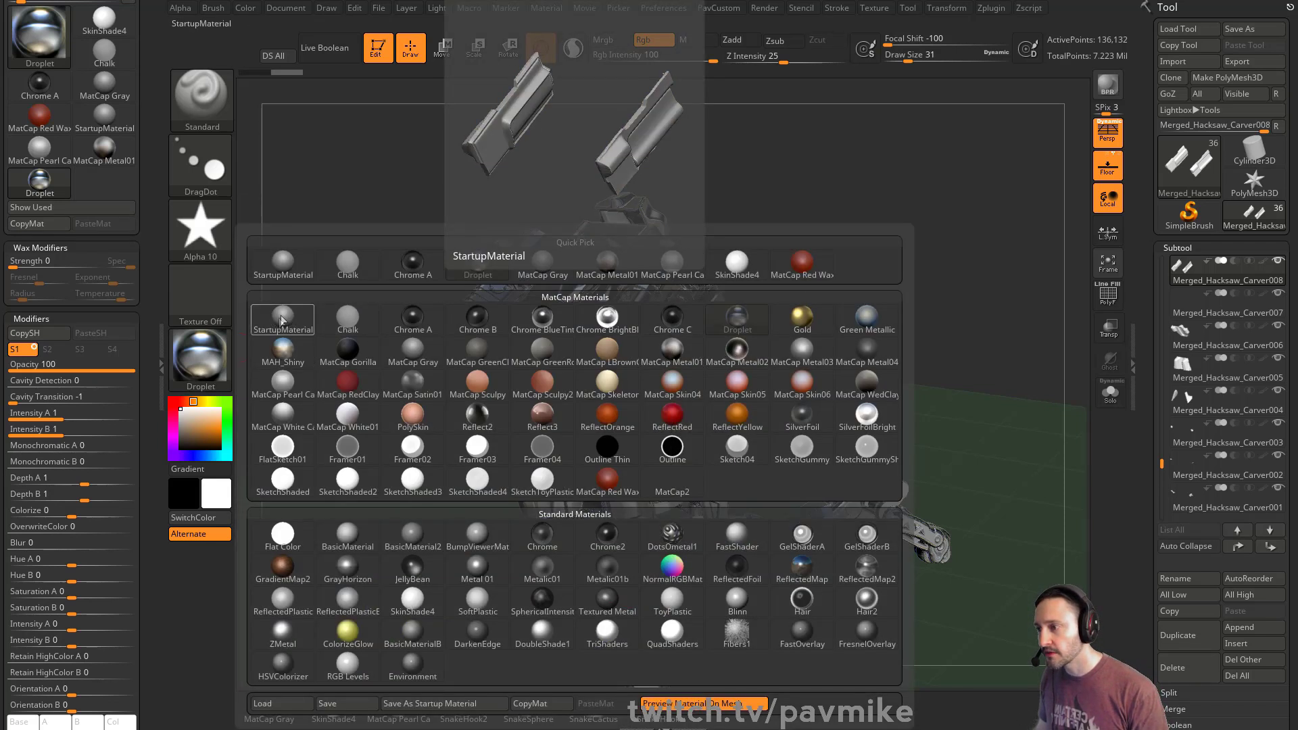
pyautogui.click(409, 358)
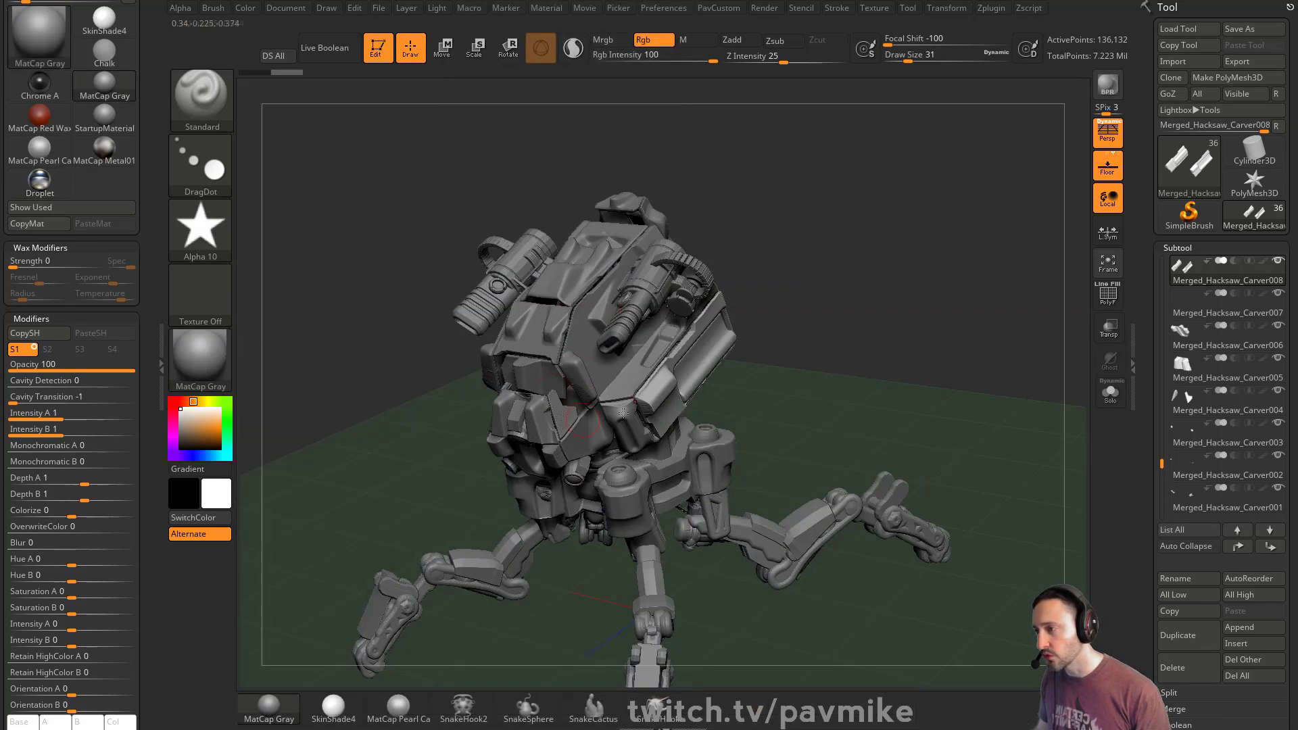
# - Try the MatCap Red Wax and Green Metallic materials on the robot
pyautogui.click(188, 346)
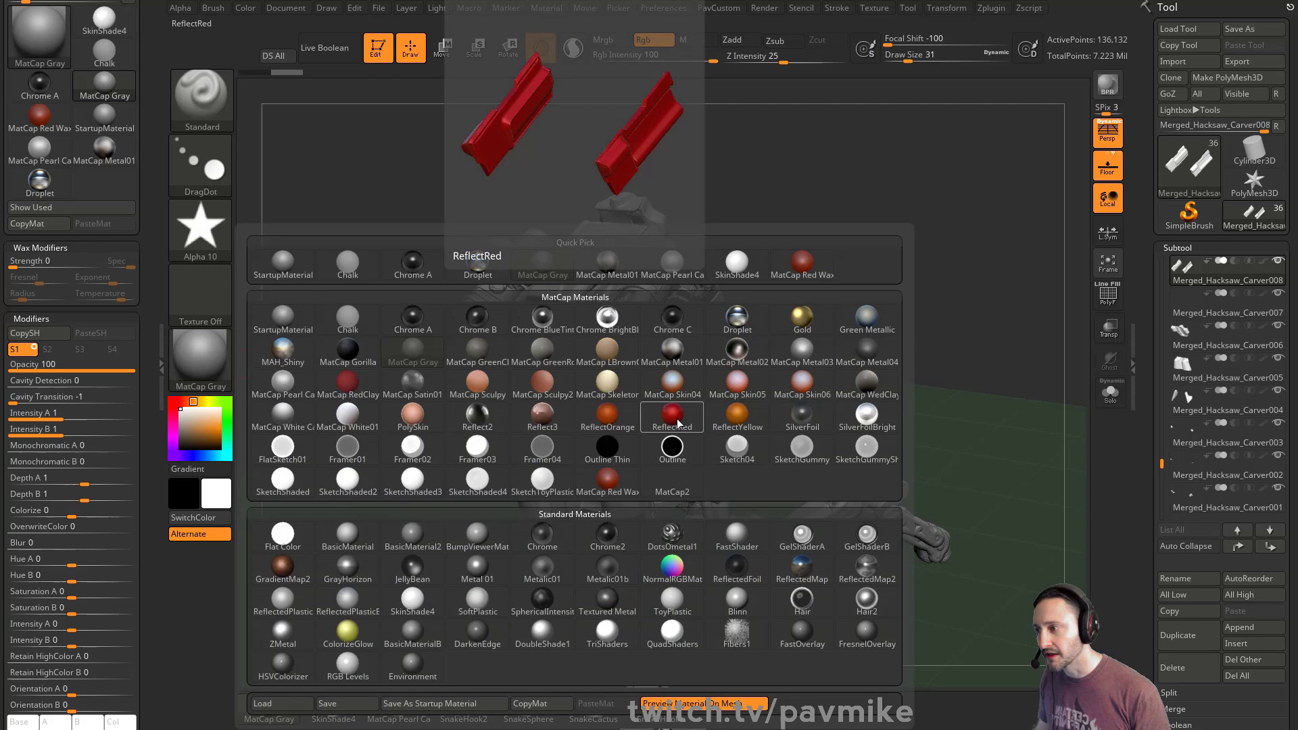
pyautogui.click(607, 481)
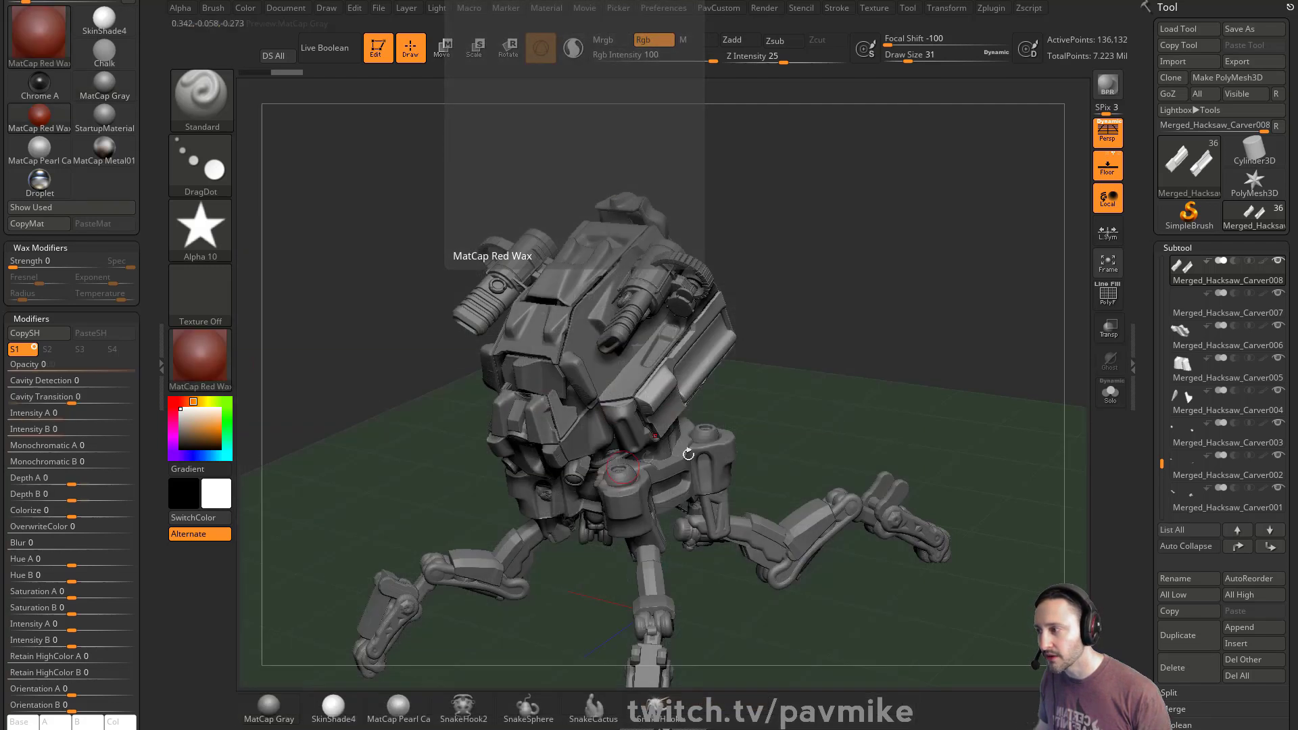
pyautogui.click(216, 355)
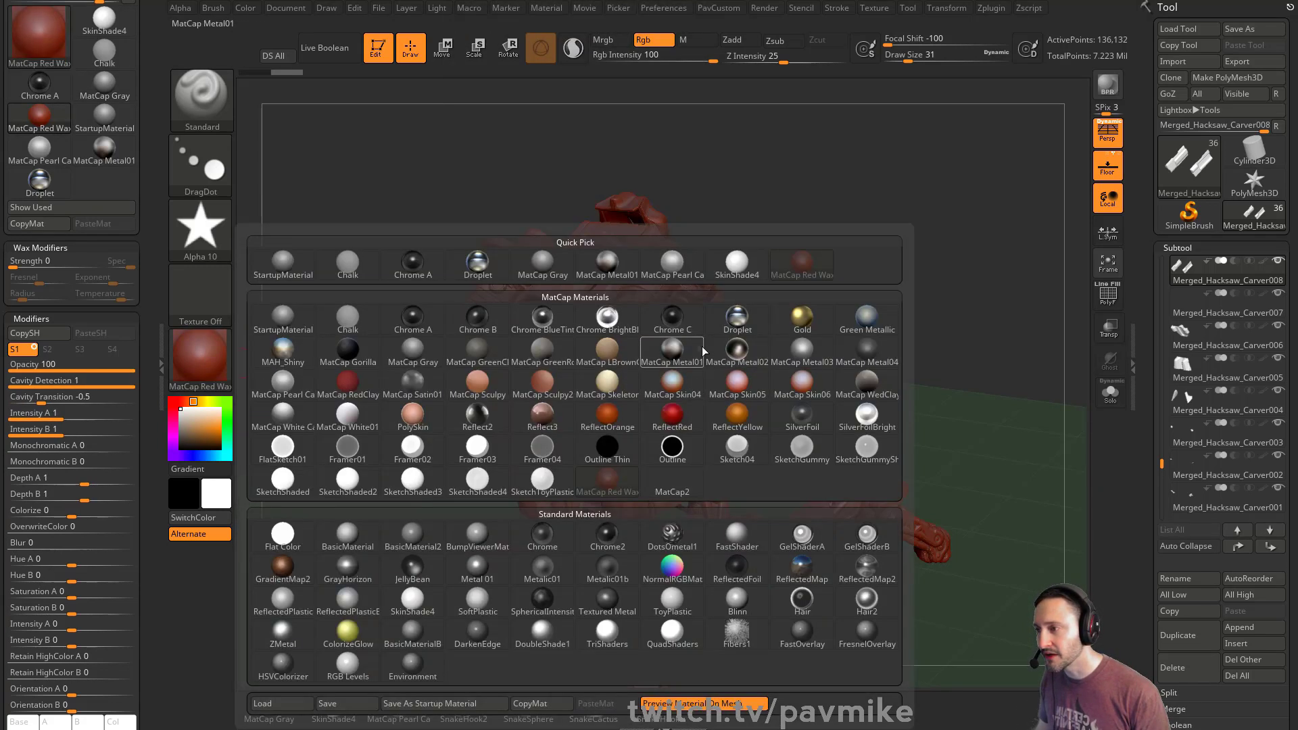
pyautogui.click(867, 319)
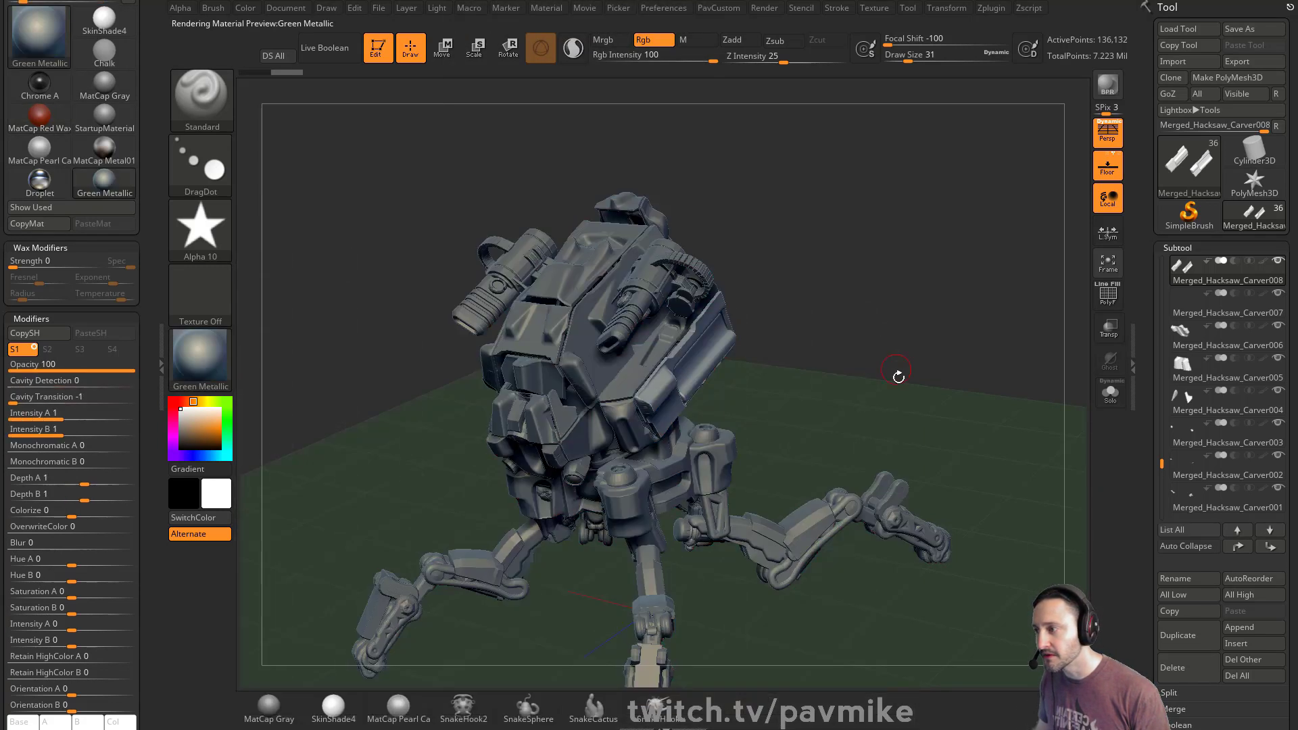
# - Switch the robot back to MatCap Gray and save it as the startup material
pyautogui.click(196, 352)
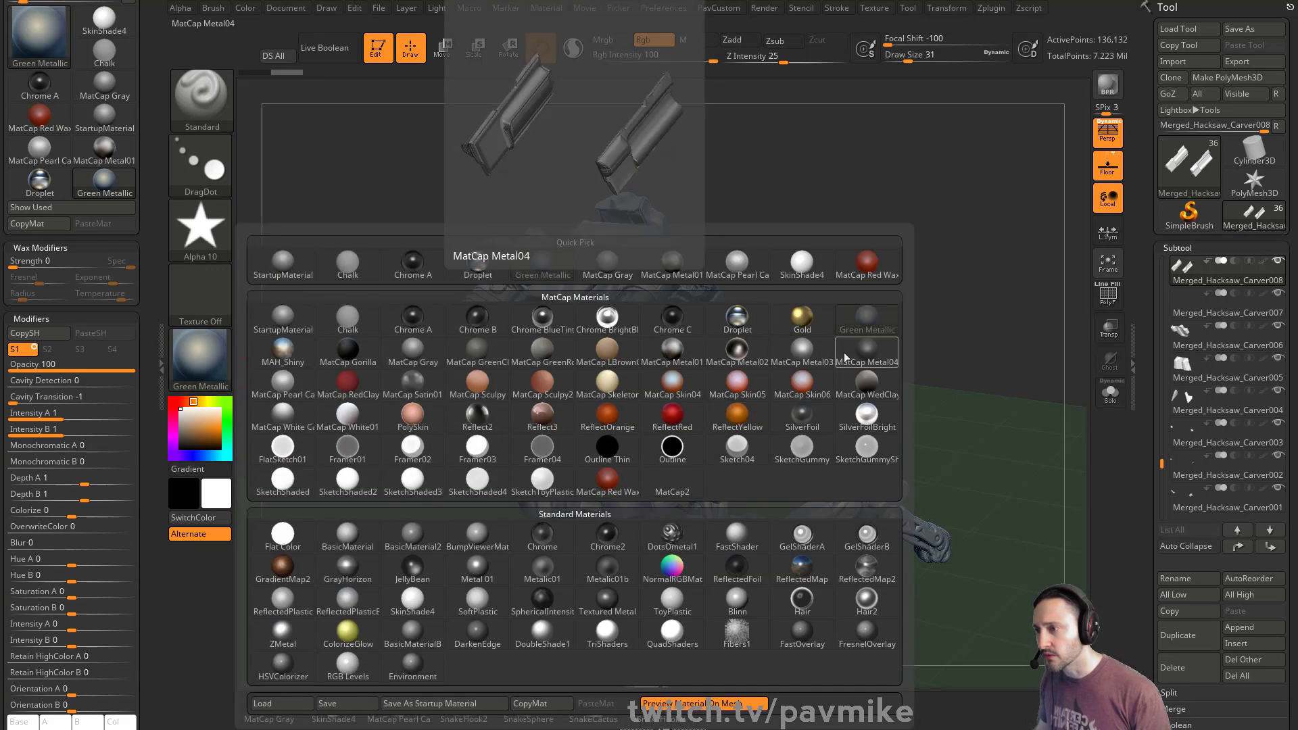
pyautogui.click(420, 354)
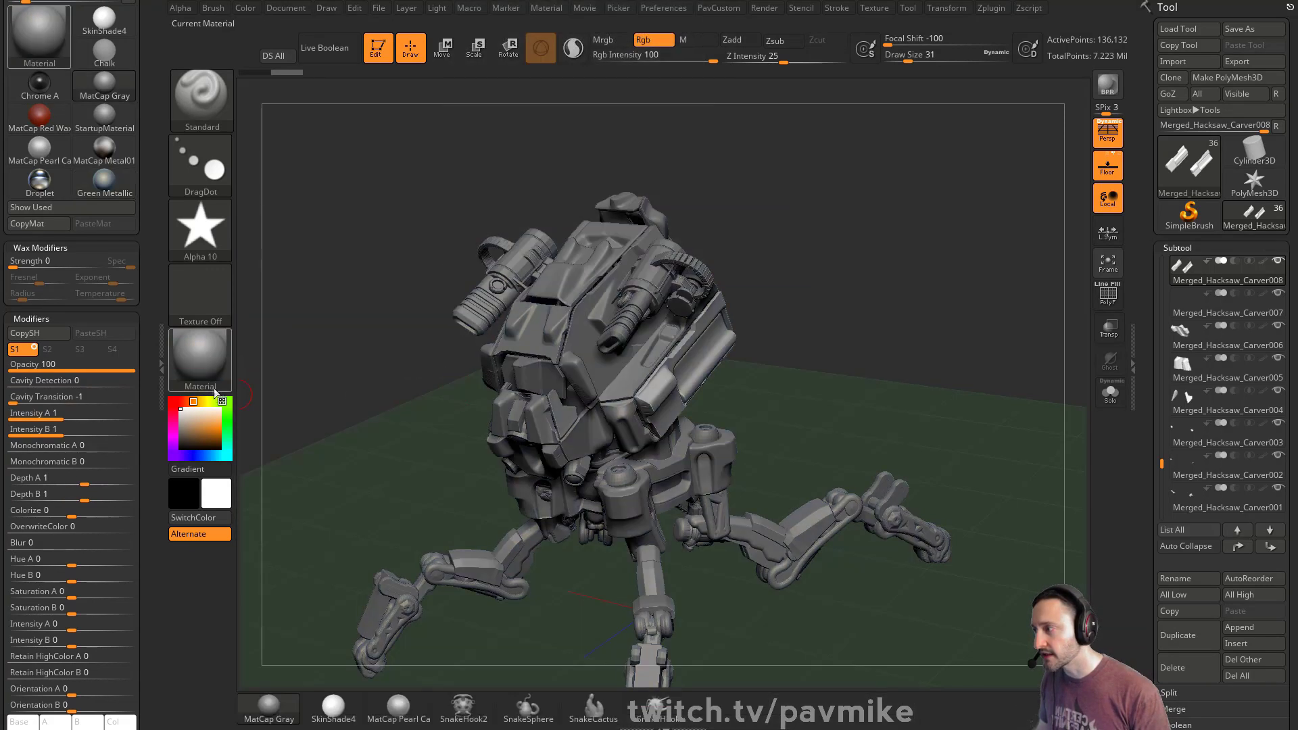
pyautogui.click(205, 352)
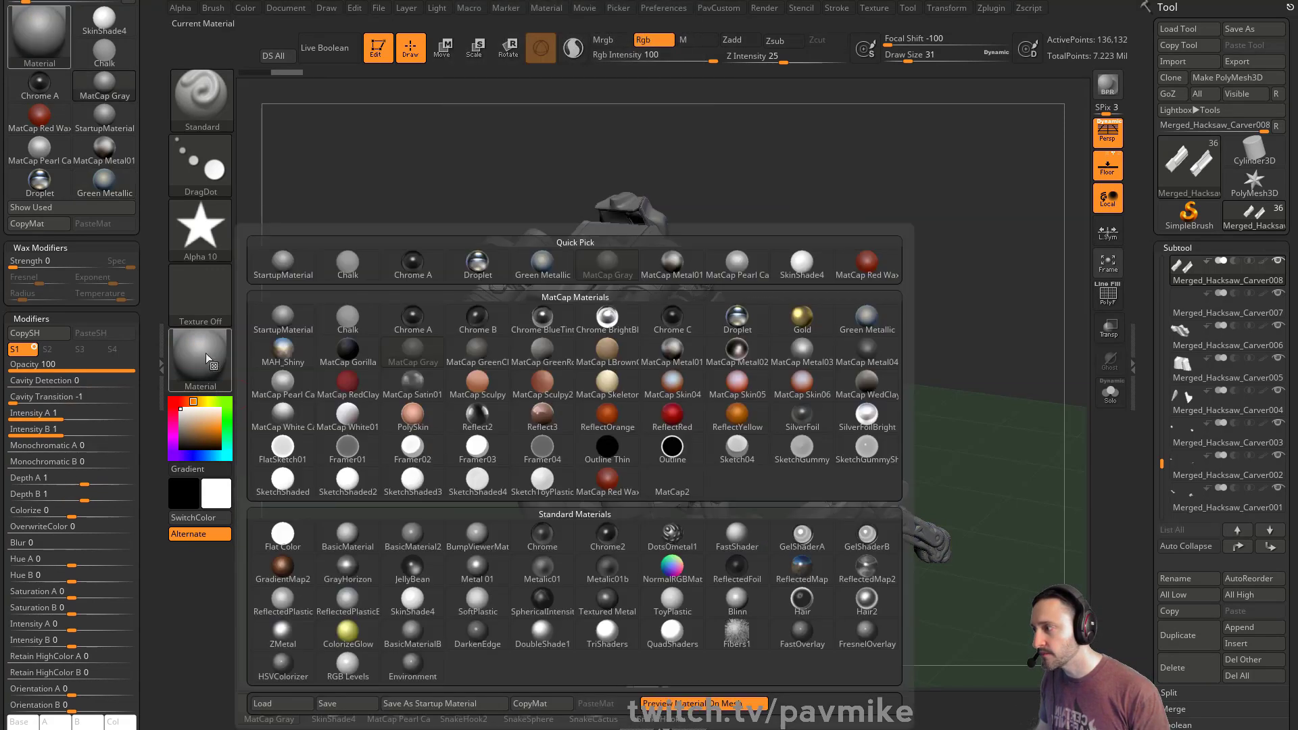
pyautogui.click(443, 704)
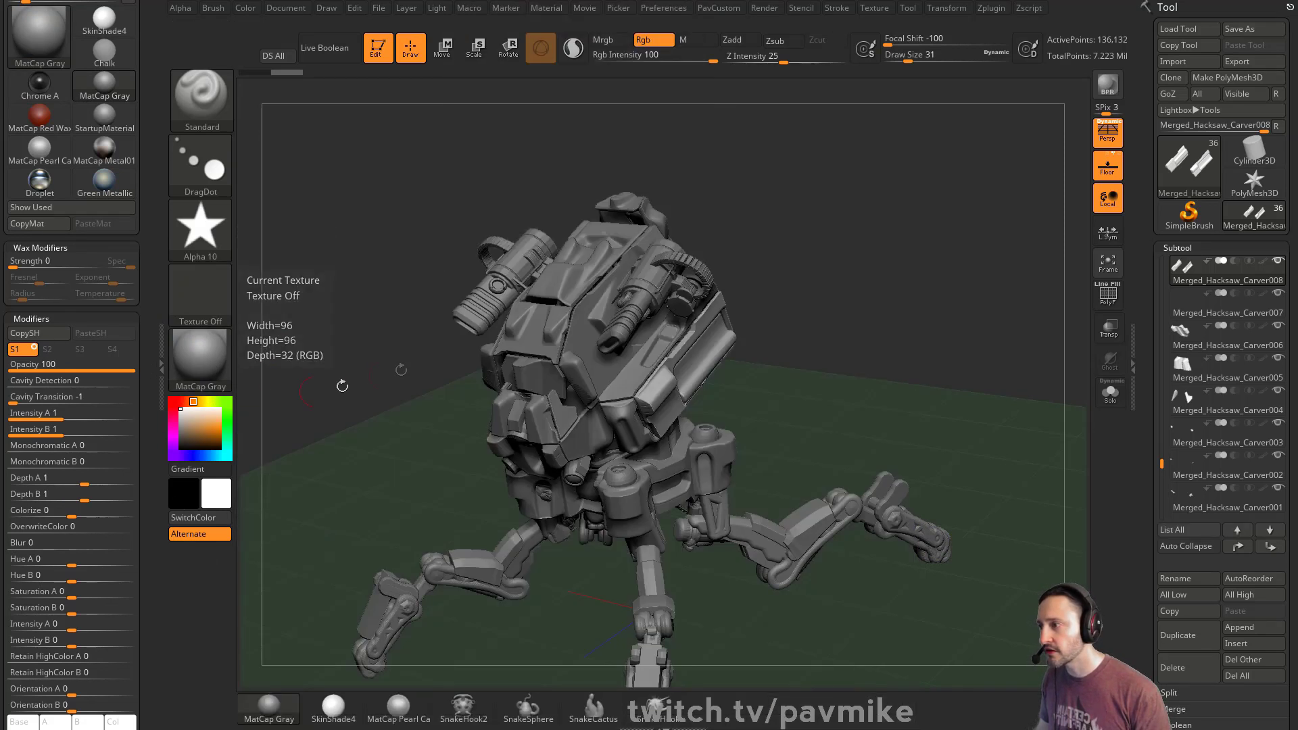
# - Set the main colour to pure red
pyautogui.moveTo(904, 305); pyautogui.dragTo(465, 350)
pyautogui.moveTo(799, 210); pyautogui.dragTo(875, 234)
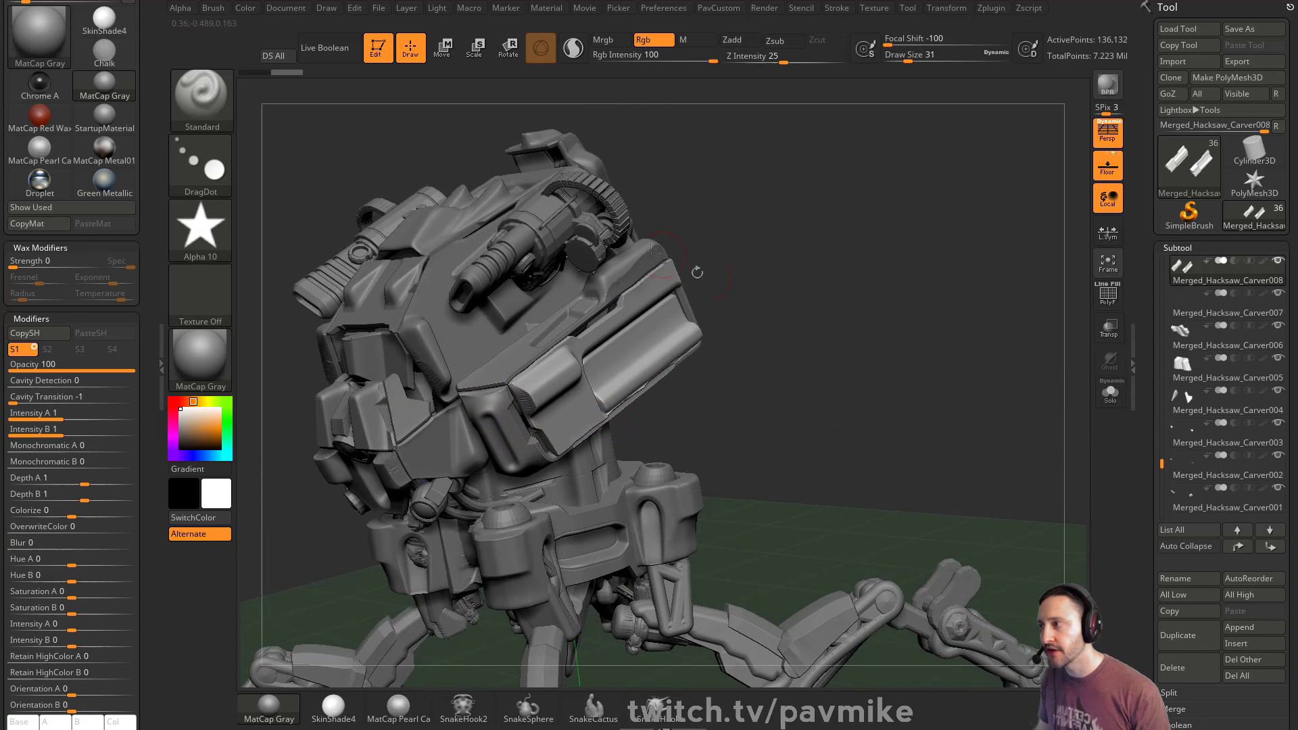
pyautogui.click(173, 402)
pyautogui.moveTo(201, 410); pyautogui.dragTo(219, 429)
pyautogui.moveTo(816, 337); pyautogui.dragTo(821, 378)
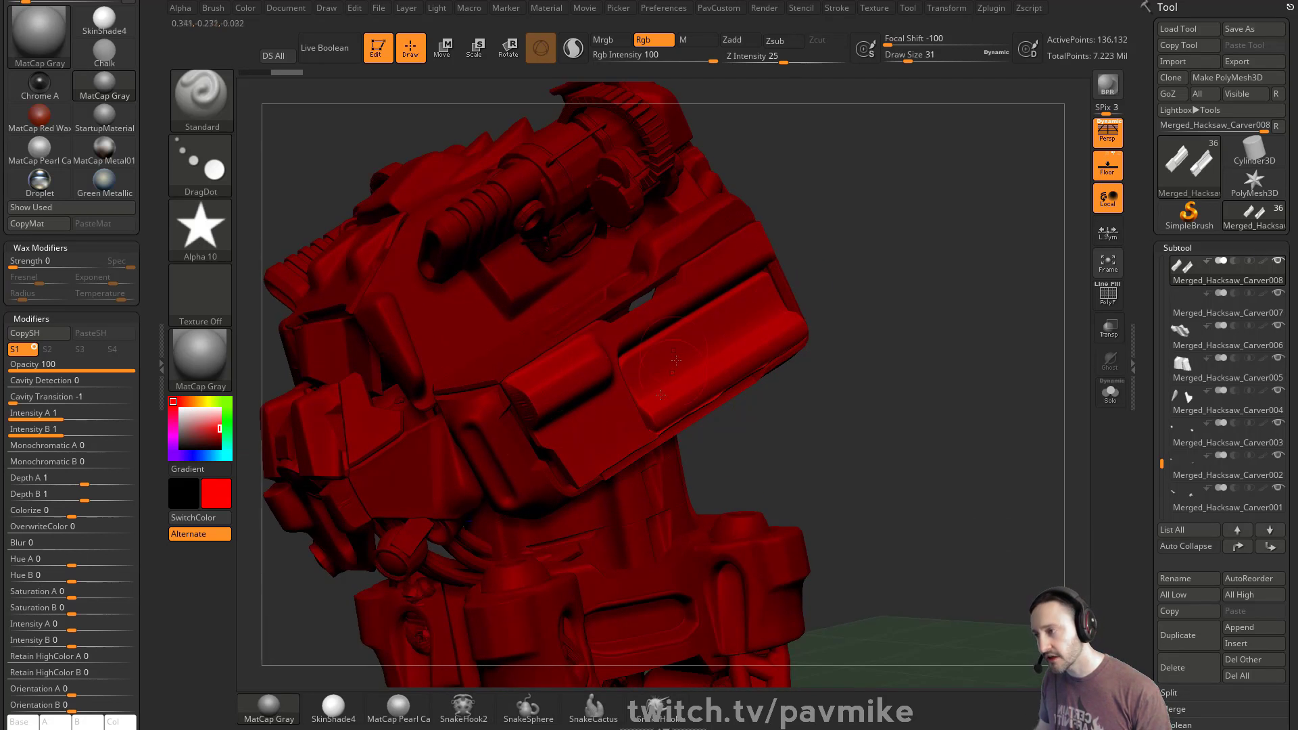
# - Set the draw size to 22 and stamp one red star on the robot's side panel with the DragDot stroke
pyautogui.keyDown('alt'); pyautogui.moveTo(914, 324); pyautogui.dragTo(890, 331); pyautogui.keyUp('alt')
pyautogui.press('s')
pyautogui.click(883, 331)
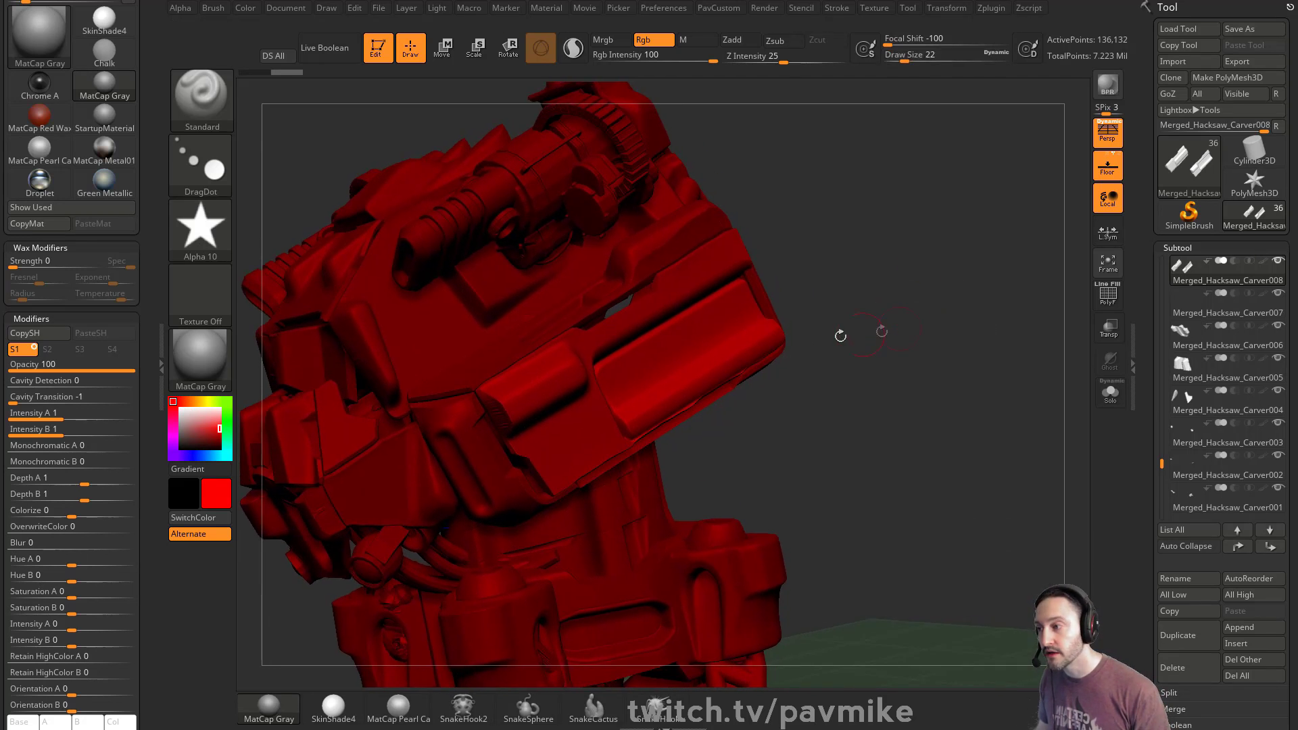
pyautogui.moveTo(641, 371); pyautogui.dragTo(648, 381)
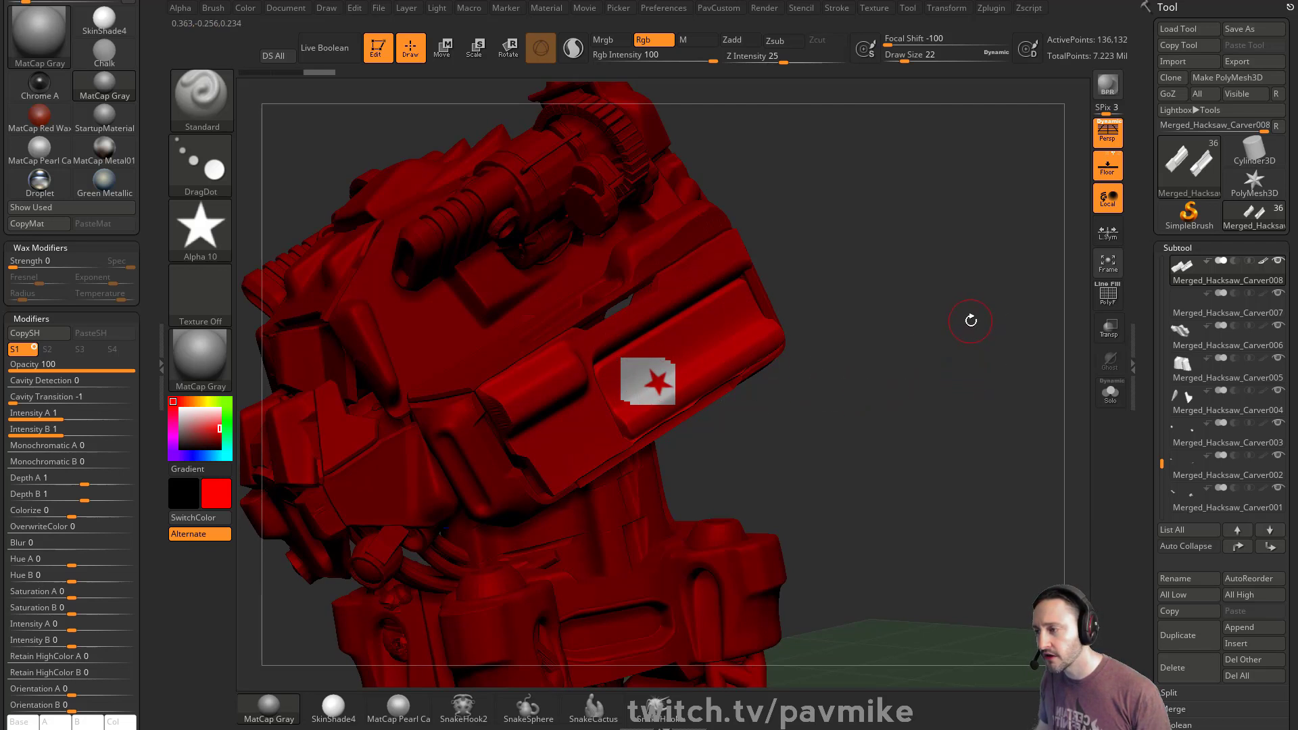
pyautogui.moveTo(973, 315); pyautogui.dragTo(987, 315)
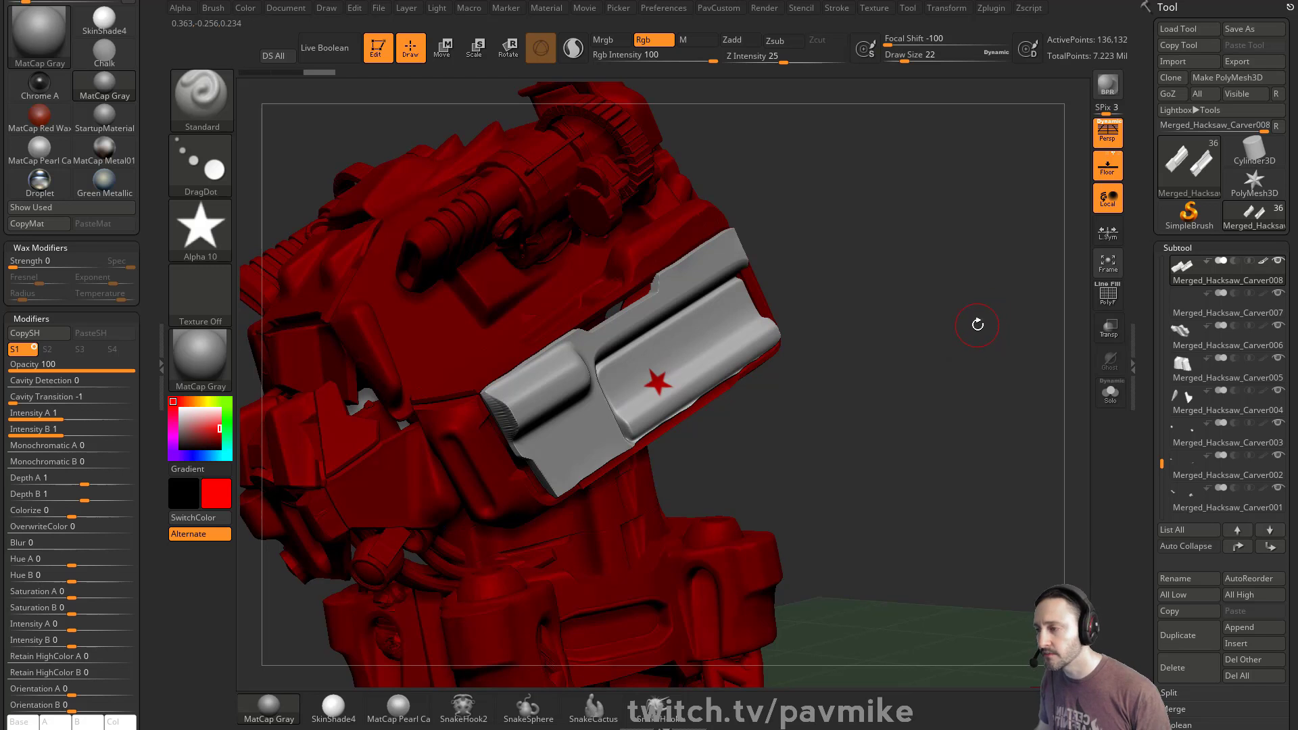
pyautogui.moveTo(931, 259); pyautogui.dragTo(974, 278)
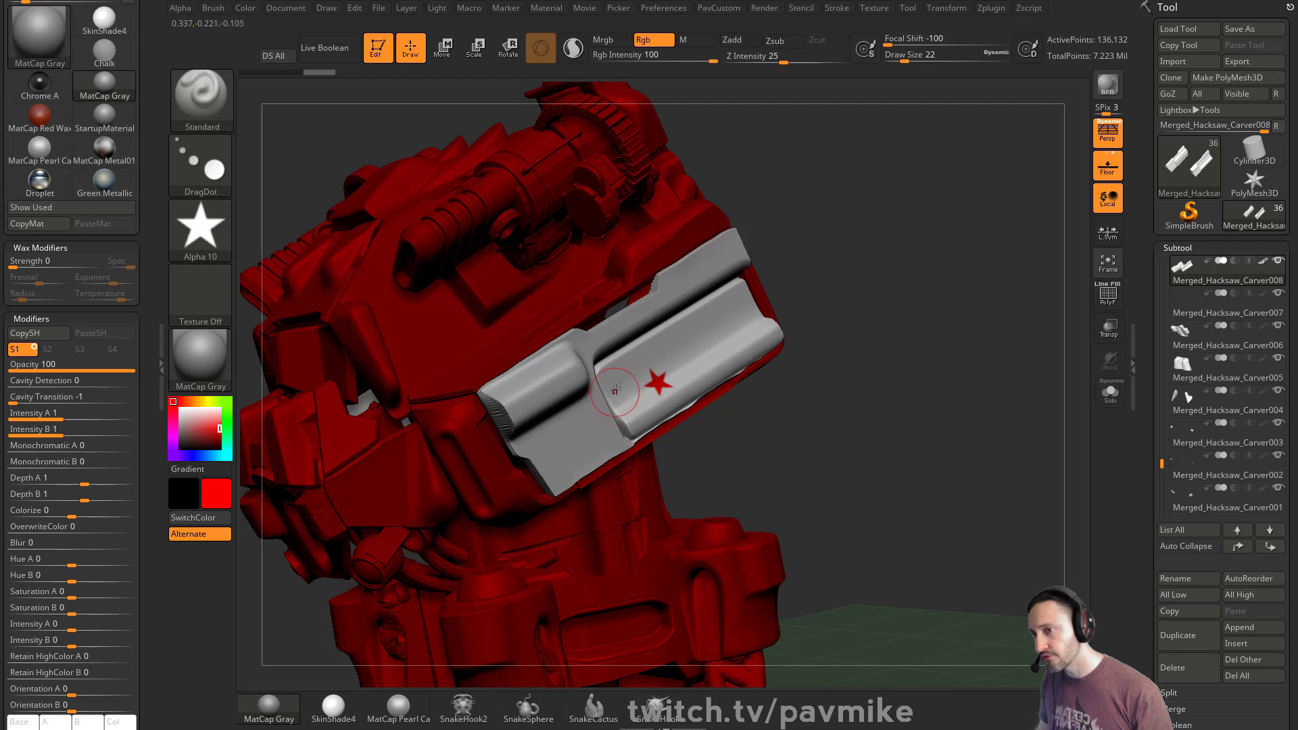
# - Check the Colorize setting in the side panel subtool's Polypaint options
pyautogui.moveTo(1152, 478); pyautogui.dragTo(1142, 226)
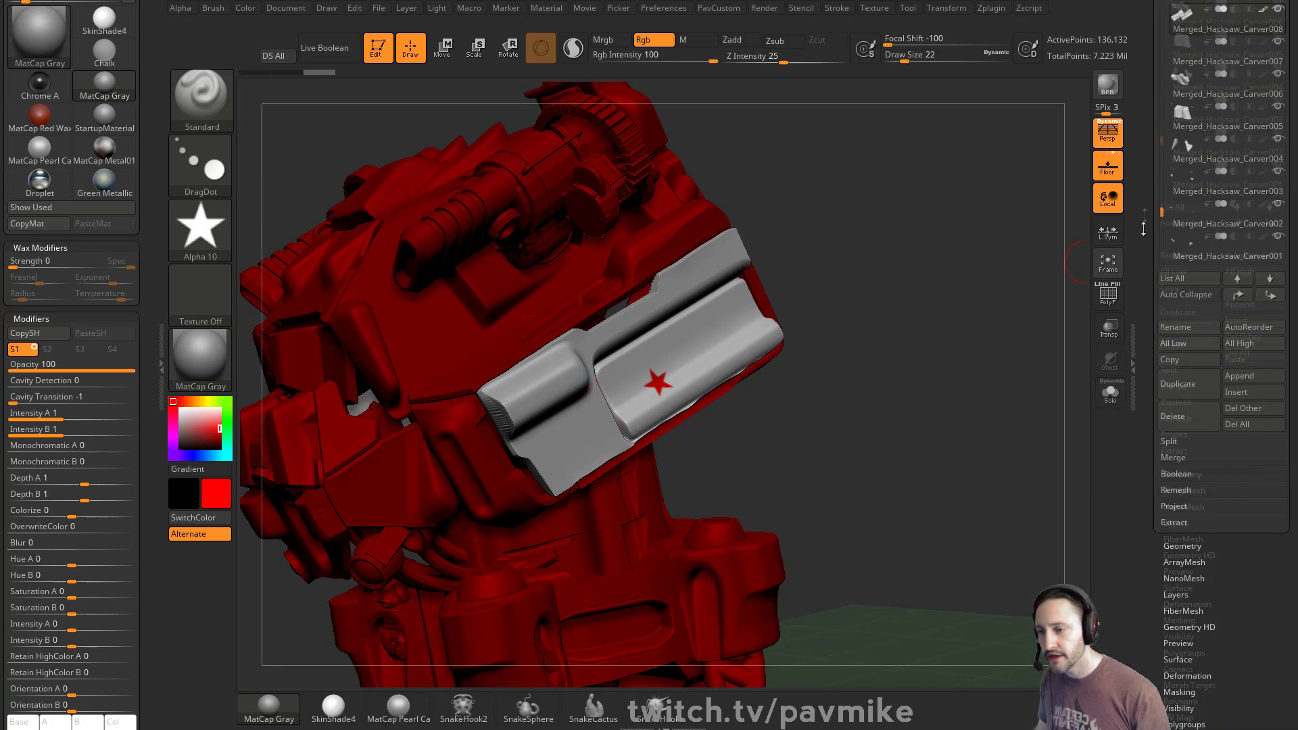
pyautogui.moveTo(1174, 554); pyautogui.dragTo(1174, 225)
pyautogui.keyDown('shift'); pyautogui.click(1180, 440); pyautogui.keyUp('shift')
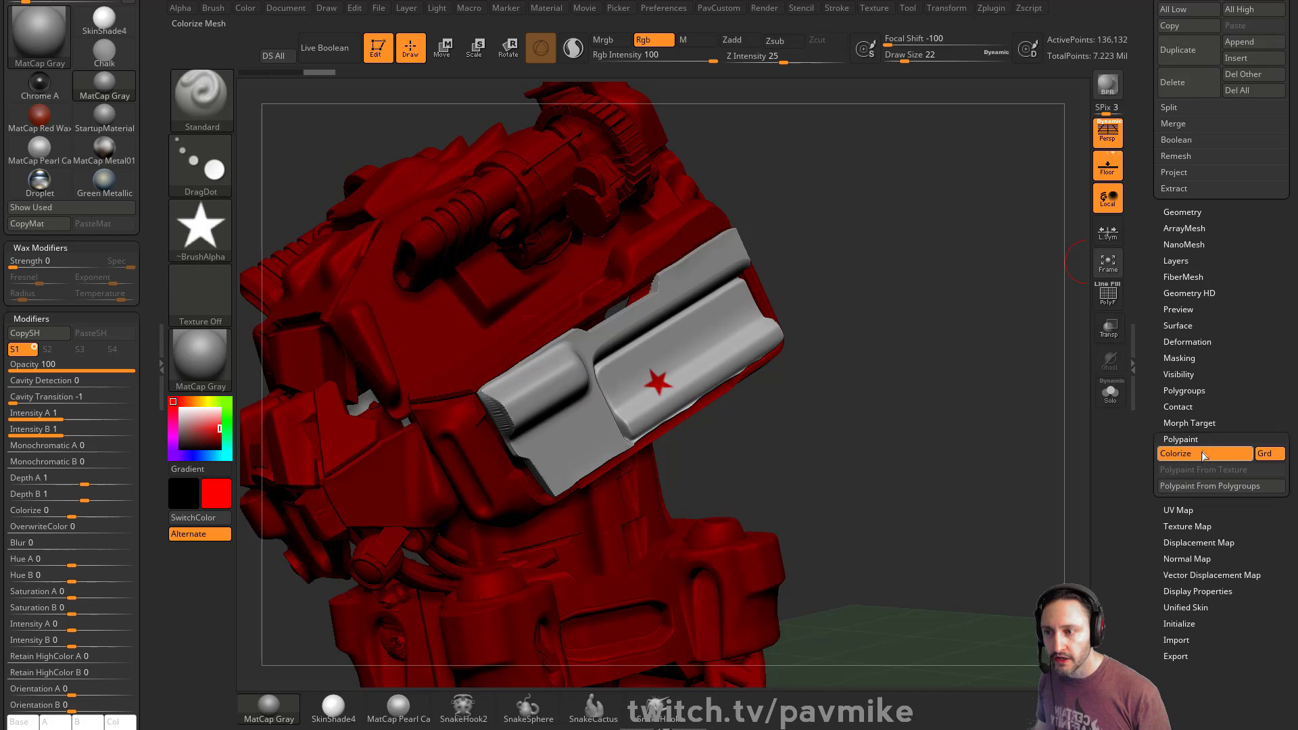
pyautogui.click(1192, 439)
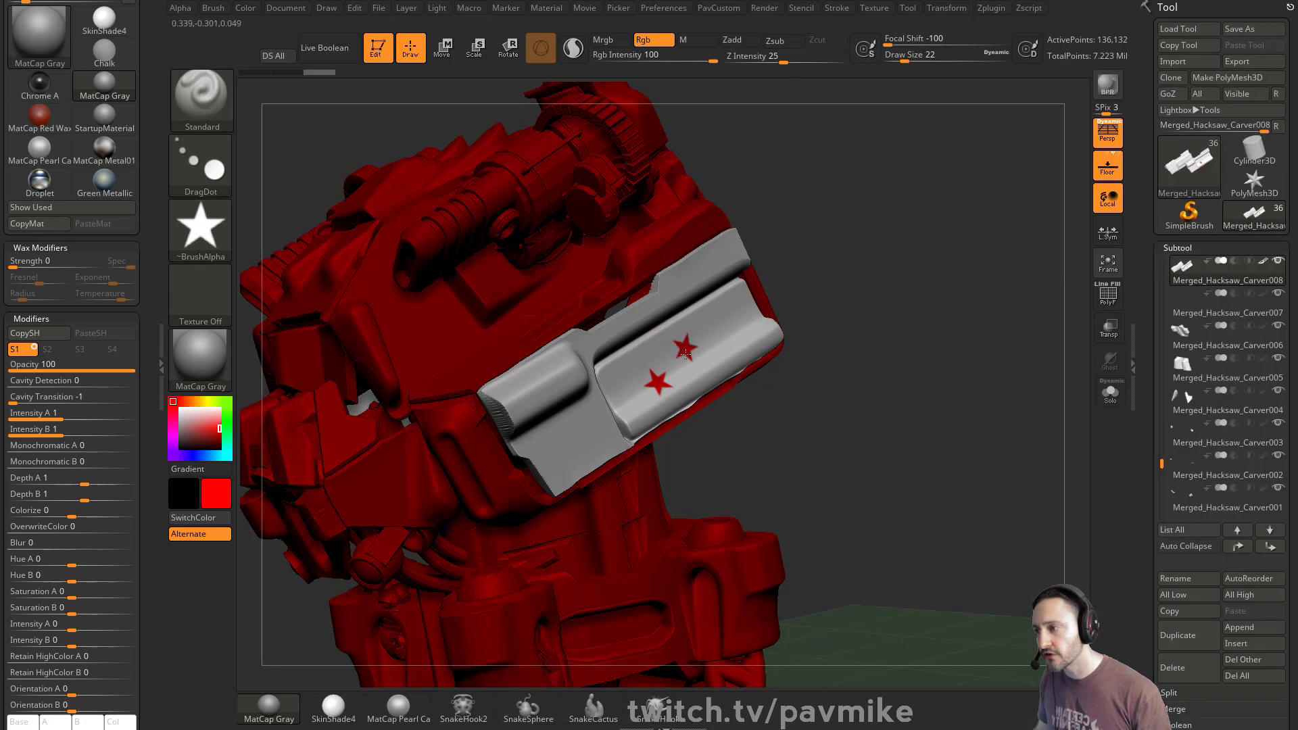
# - Stamp four more red stars on the side panel, three in its recess and one on the upper ledge
pyautogui.moveTo(686, 354); pyautogui.dragTo(715, 329)
pyautogui.moveTo(620, 387); pyautogui.dragTo(623, 379)
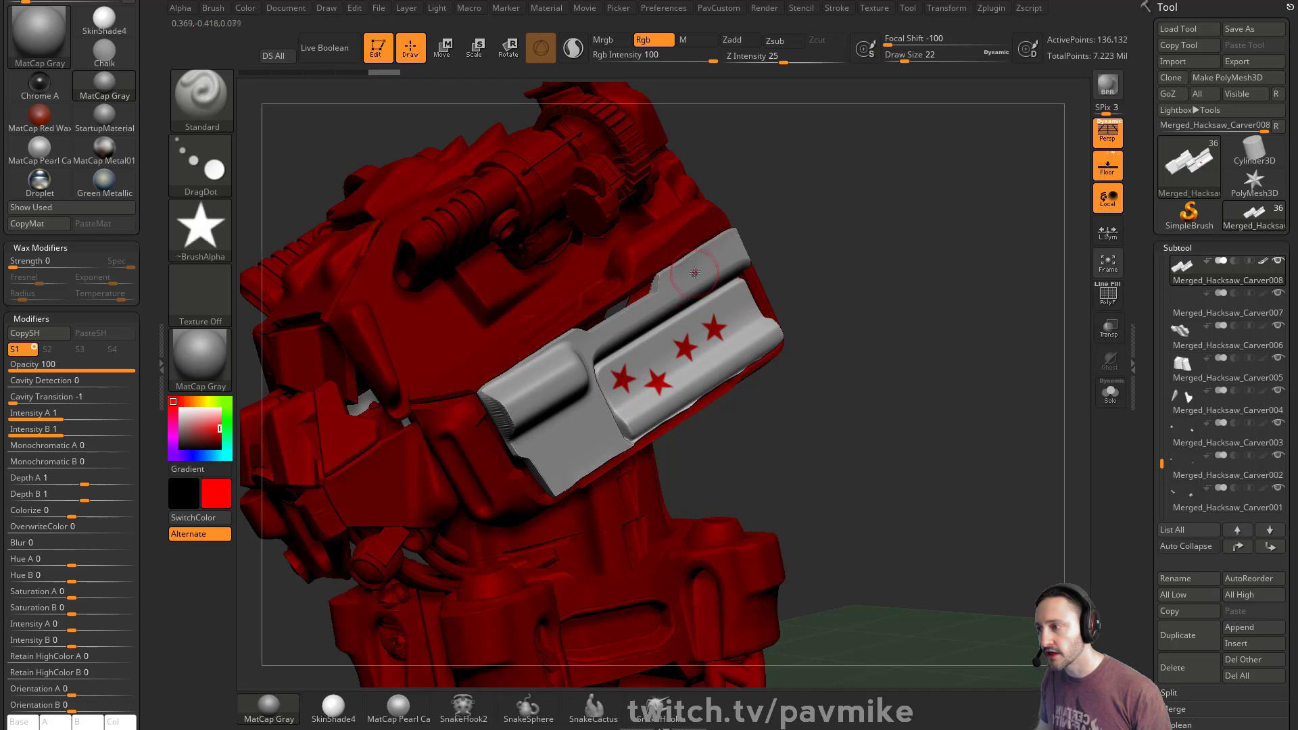
pyautogui.moveTo(694, 273); pyautogui.dragTo(691, 274)
# - Change the stroke to DragRect and draw a larger and a smaller red star on the side panel's lower front section
pyautogui.click(200, 165)
pyautogui.click(348, 178)
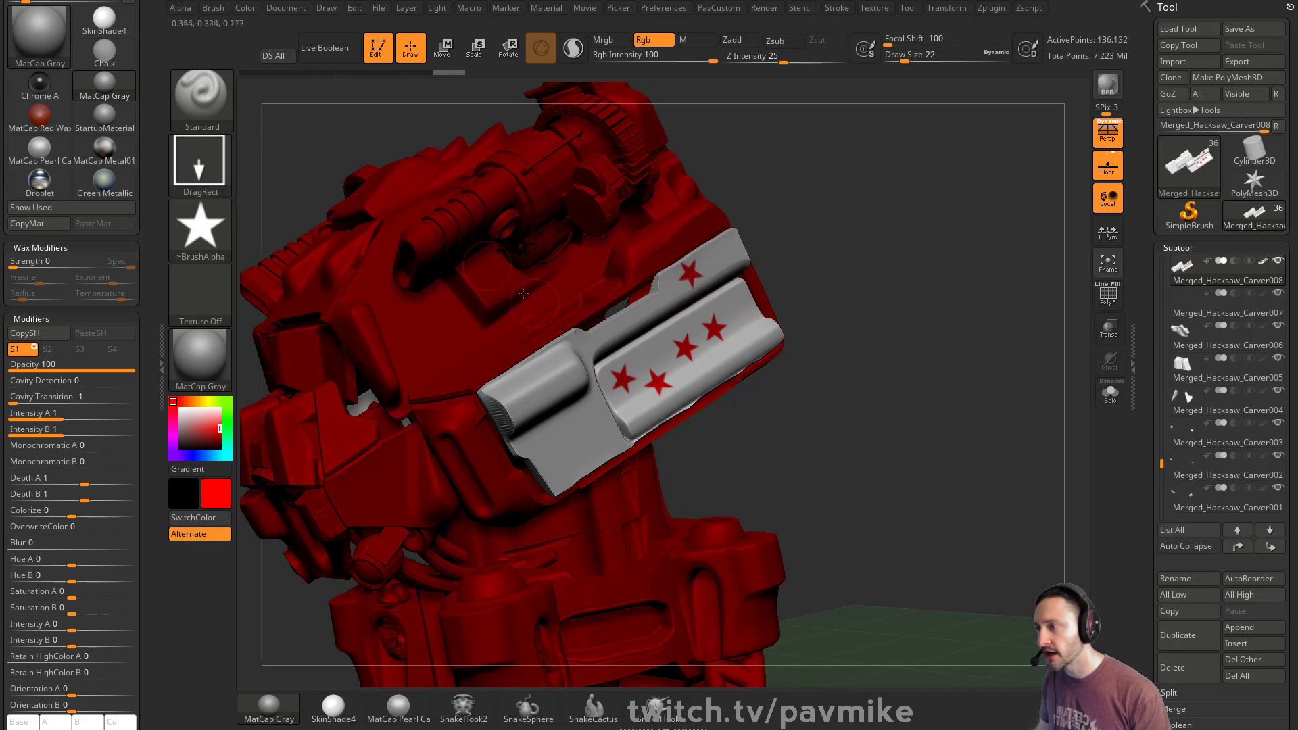
pyautogui.moveTo(551, 443); pyautogui.dragTo(605, 456)
# - Draw a yellow star and a small green star on the side panel's front section above the red ones
pyautogui.click(207, 402)
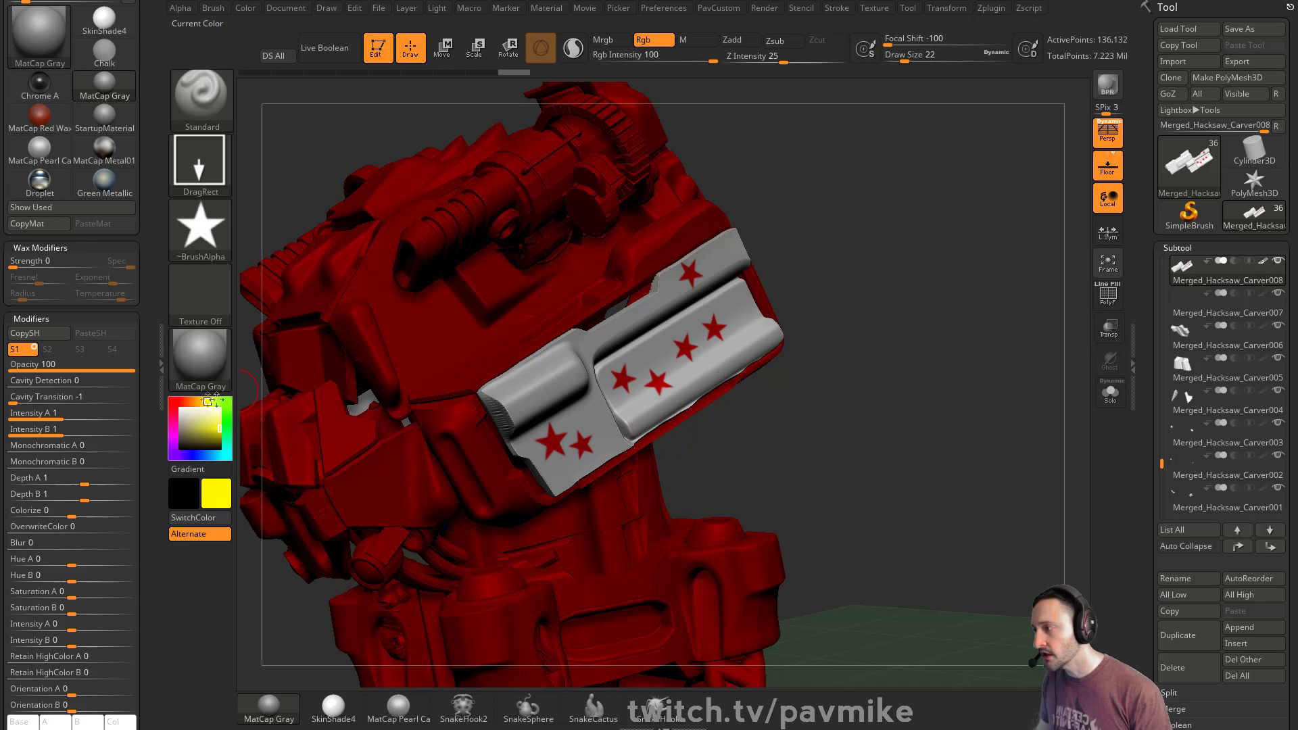
pyautogui.hotkey('ctrl', 'f')
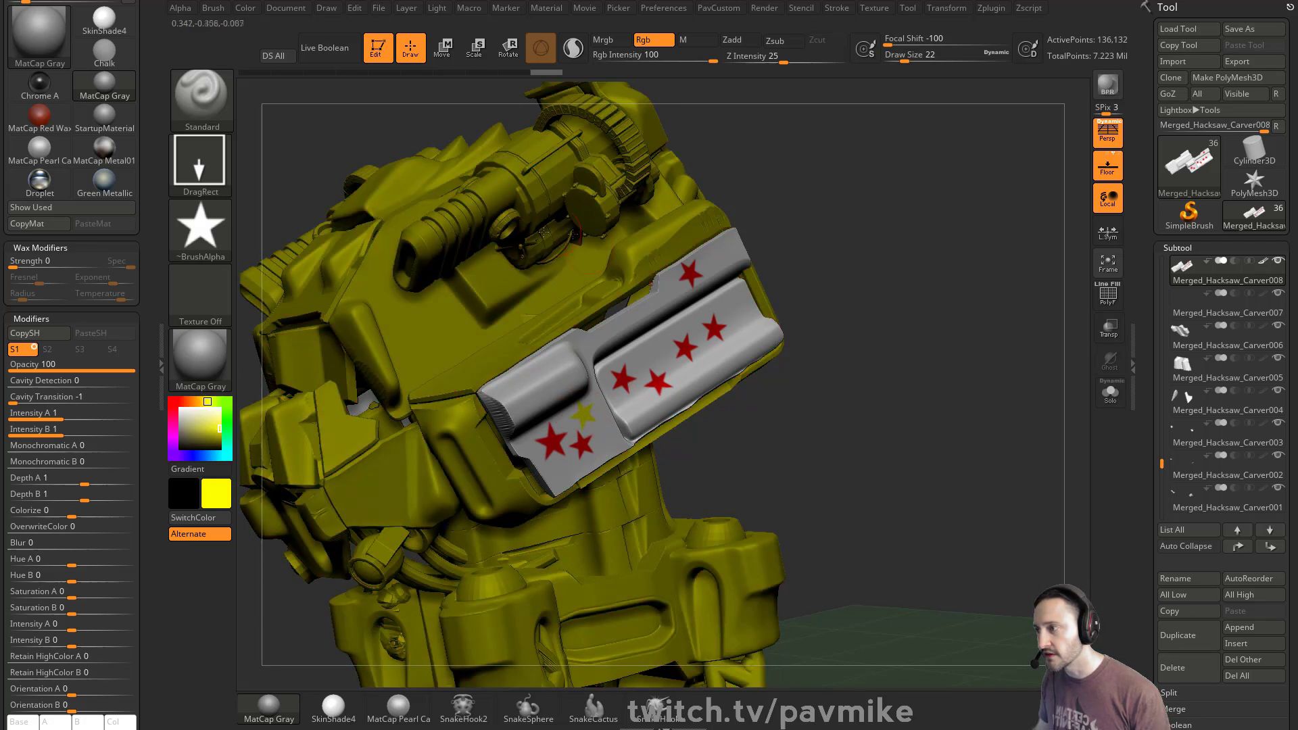
pyautogui.click(227, 419)
pyautogui.hotkey('ctrl', 'f')
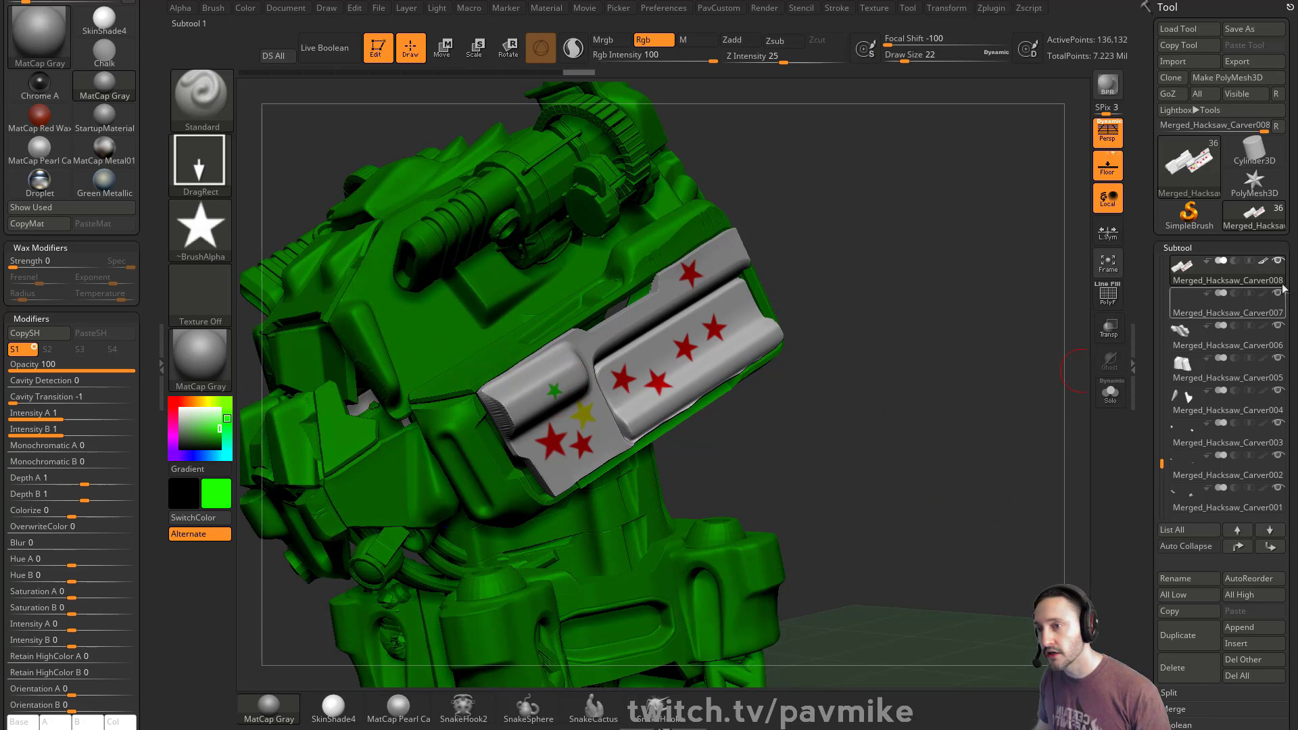
# - Turn on polypaint display for all subtools of the robot at once
pyautogui.keyDown('shift'); pyautogui.click(1262, 263); pyautogui.keyUp('shift')
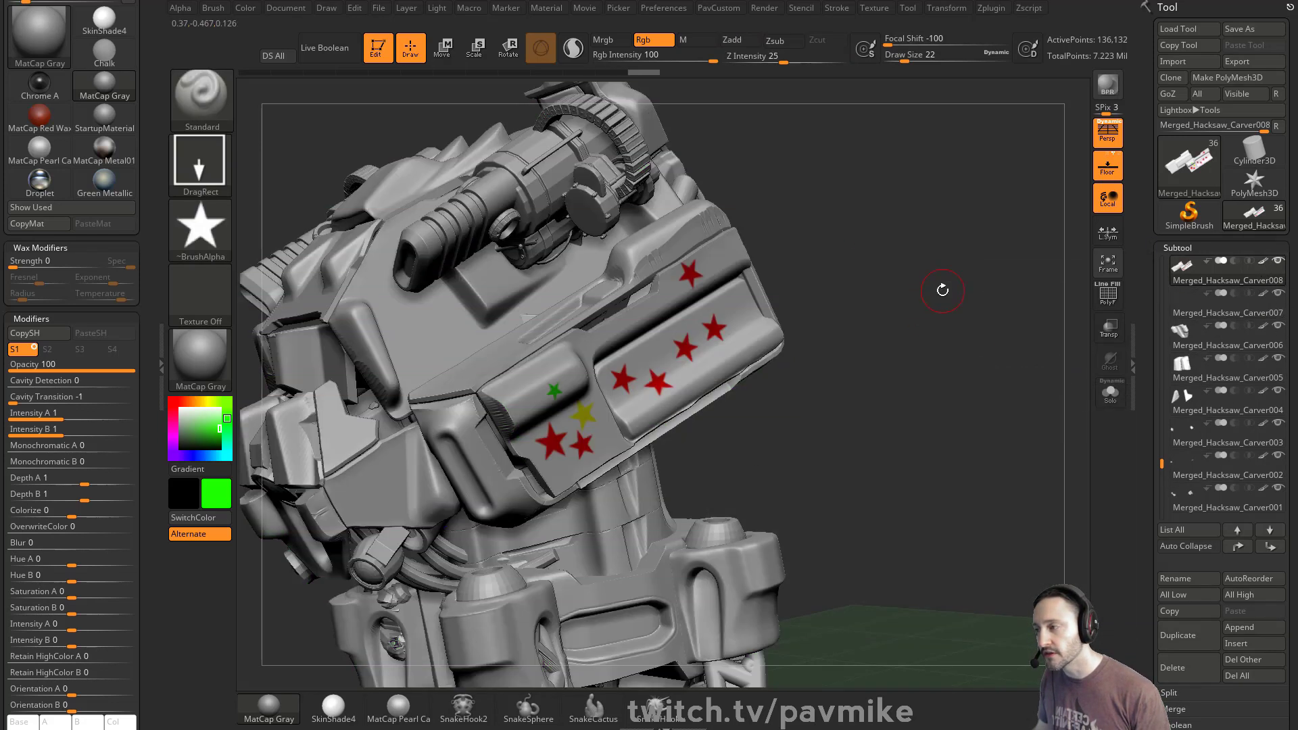
pyautogui.moveTo(710, 291)
pyautogui.mouseDown()
pyautogui.moveTo(811, 250)
pyautogui.moveTo(802, 267)
pyautogui.moveTo(713, 297)
pyautogui.mouseUp()
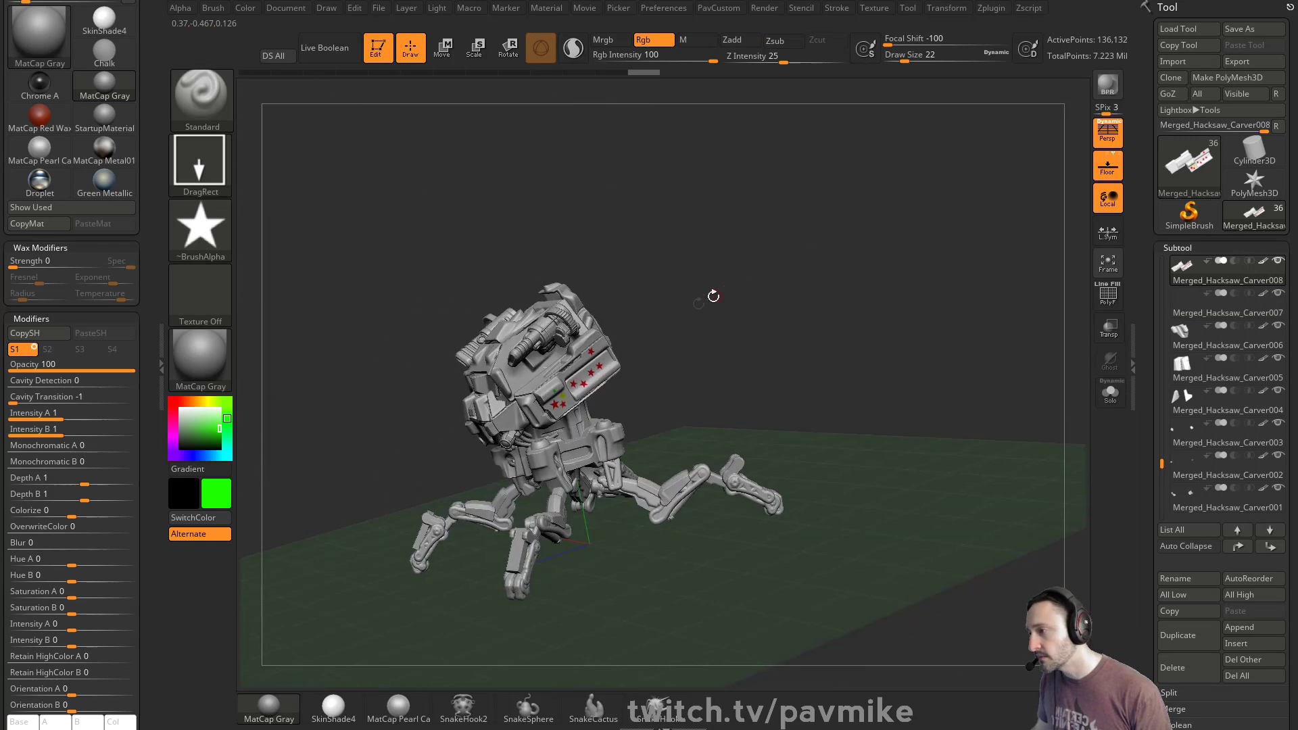
pyautogui.press('f')
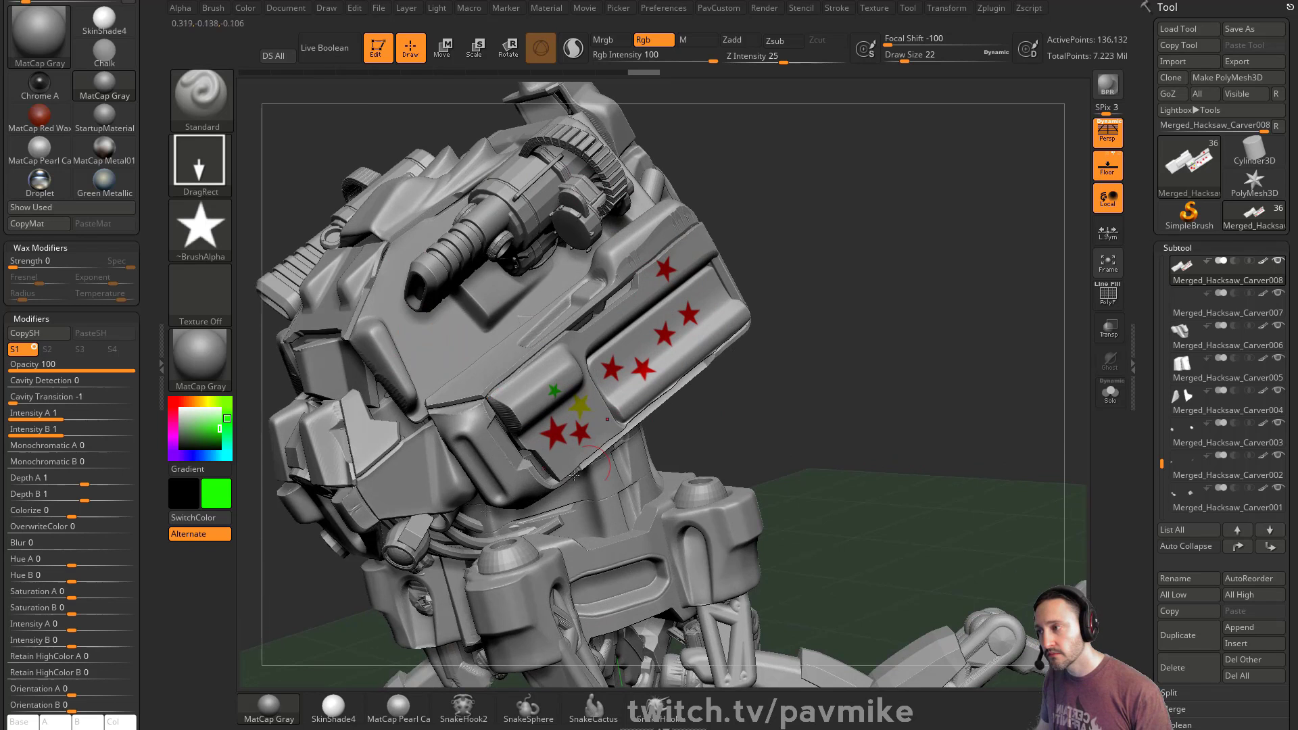
# - Select the main body subtool Merged_Hacksaw_Carver015 and draw two green stars side by side on its flank
pyautogui.keyDown('alt'); pyautogui.moveTo(938, 267); pyautogui.dragTo(939, 304); pyautogui.keyUp('alt')
pyautogui.keyDown('alt'); pyautogui.click(379, 364); pyautogui.keyUp('alt')
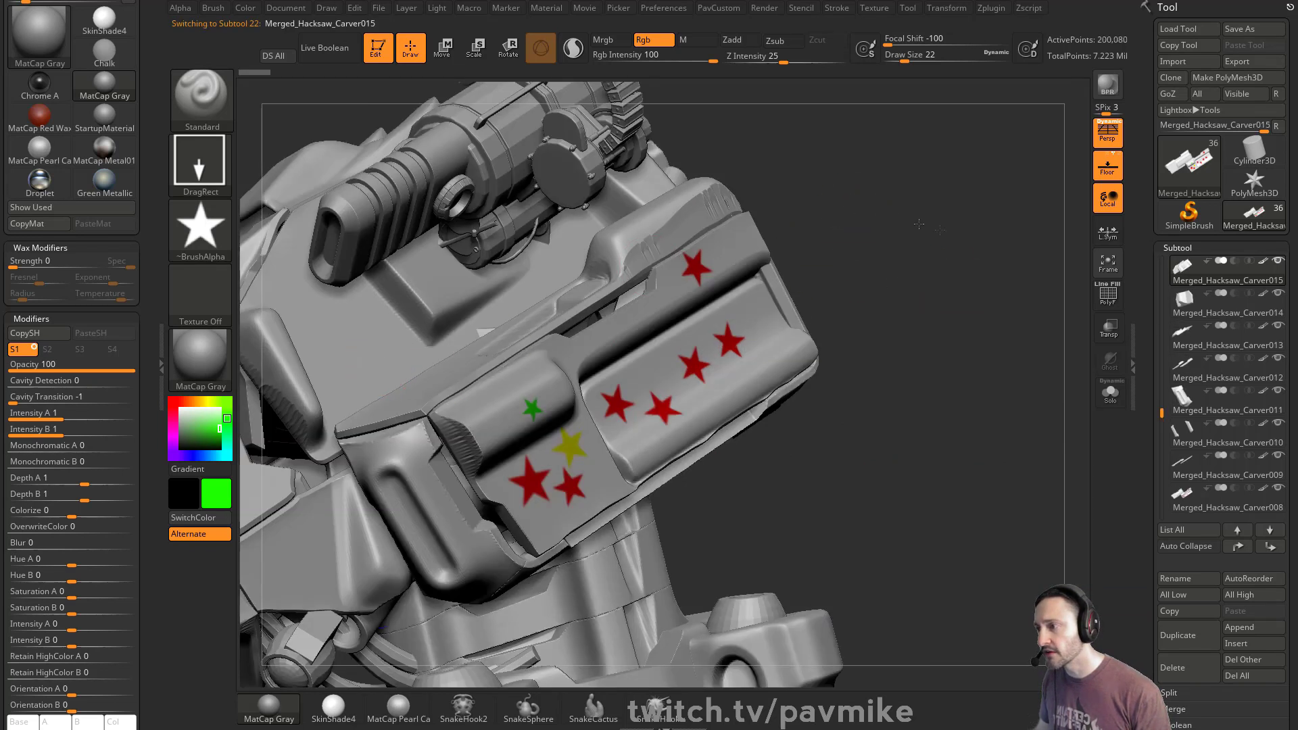
pyautogui.keyDown('alt'); pyautogui.moveTo(863, 219); pyautogui.dragTo(965, 249); pyautogui.keyUp('alt')
pyautogui.moveTo(440, 383); pyautogui.dragTo(506, 398)
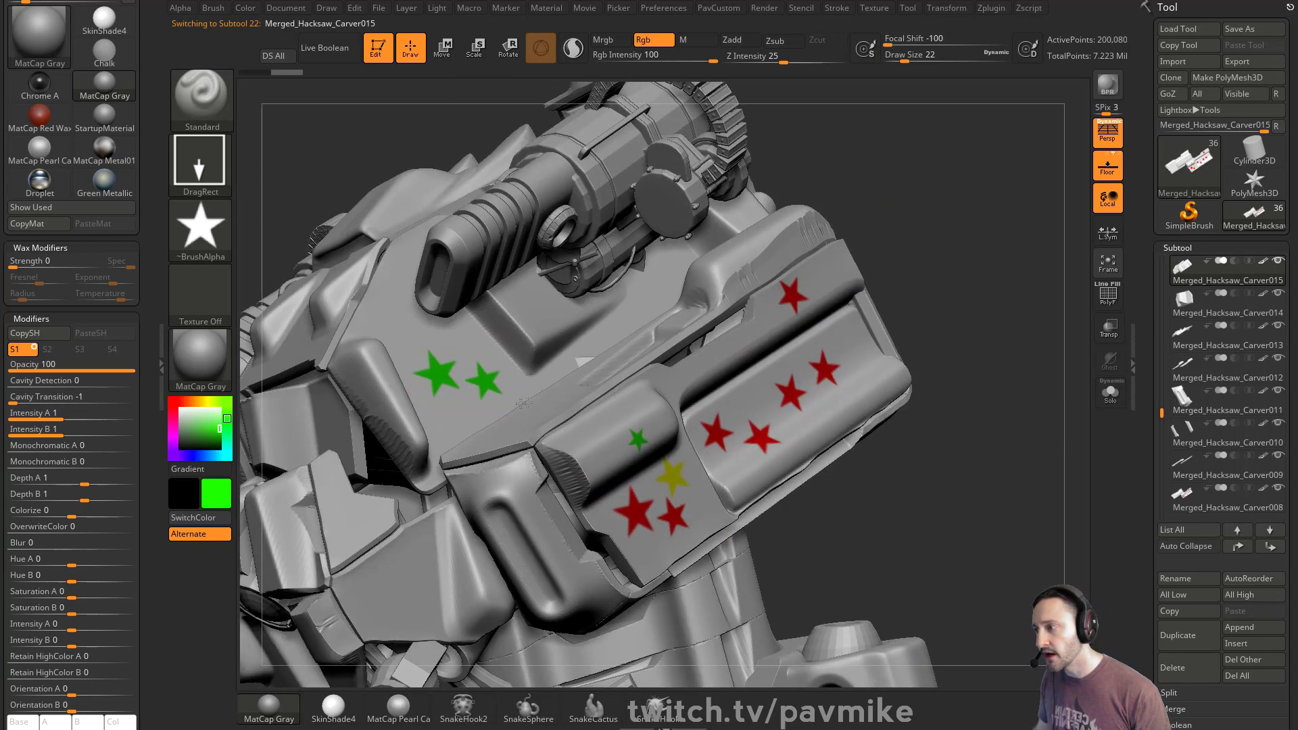
# - Change the brush stroke to Dots and set the draw size to 18
pyautogui.click(200, 162)
pyautogui.click(304, 181)
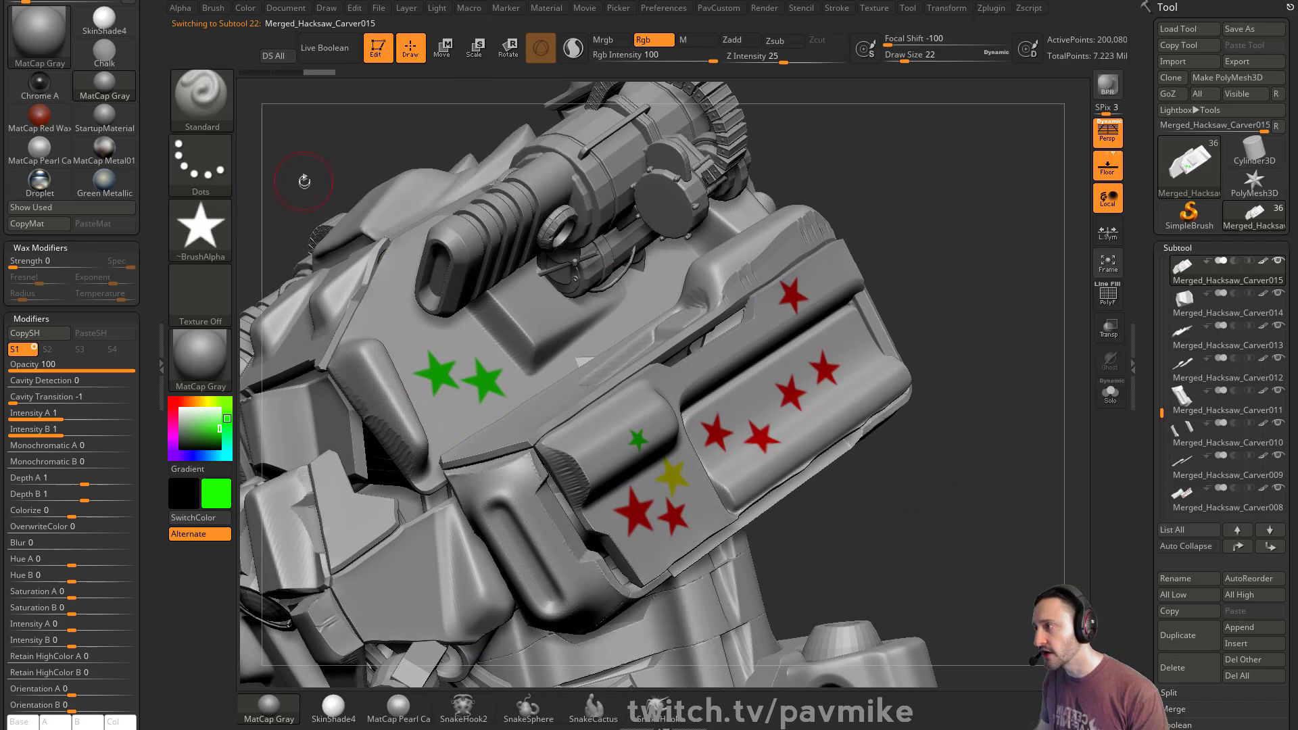
pyautogui.press('[')
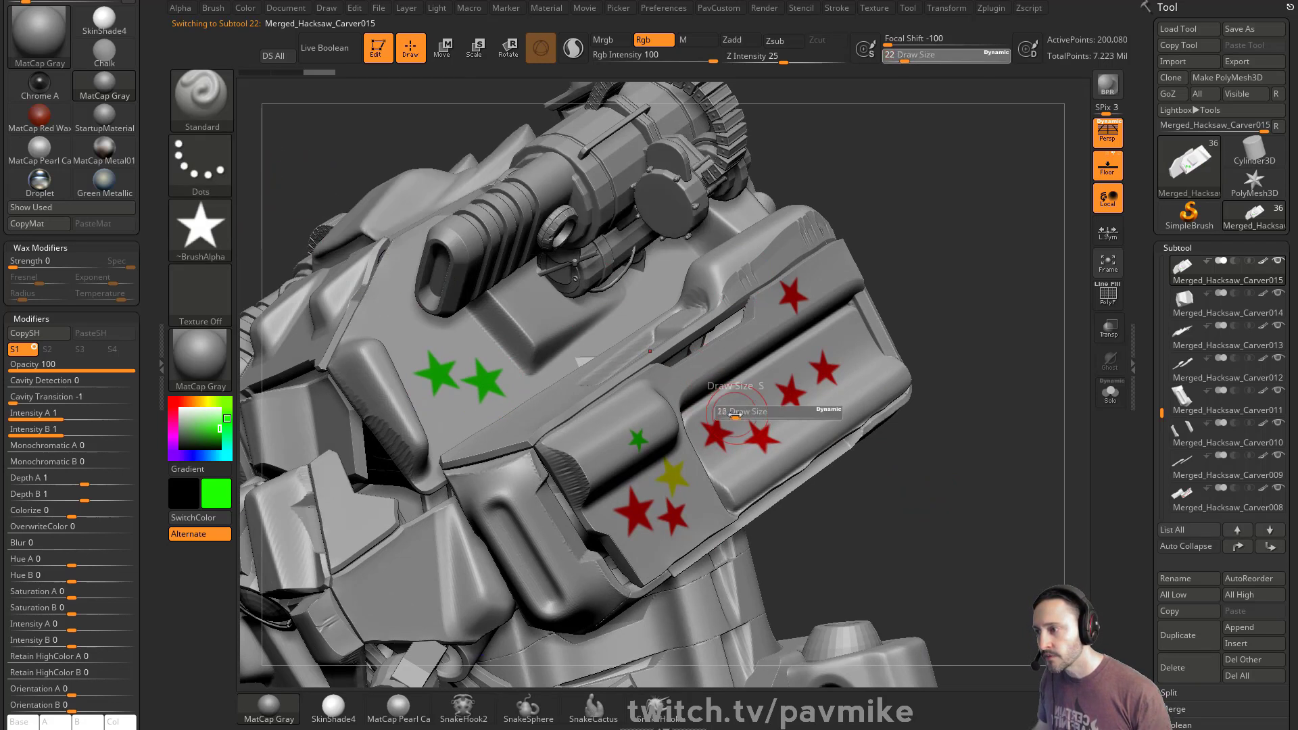
pyautogui.keyDown('alt'); pyautogui.moveTo(967, 330); pyautogui.dragTo(895, 324); pyautogui.keyUp('alt')
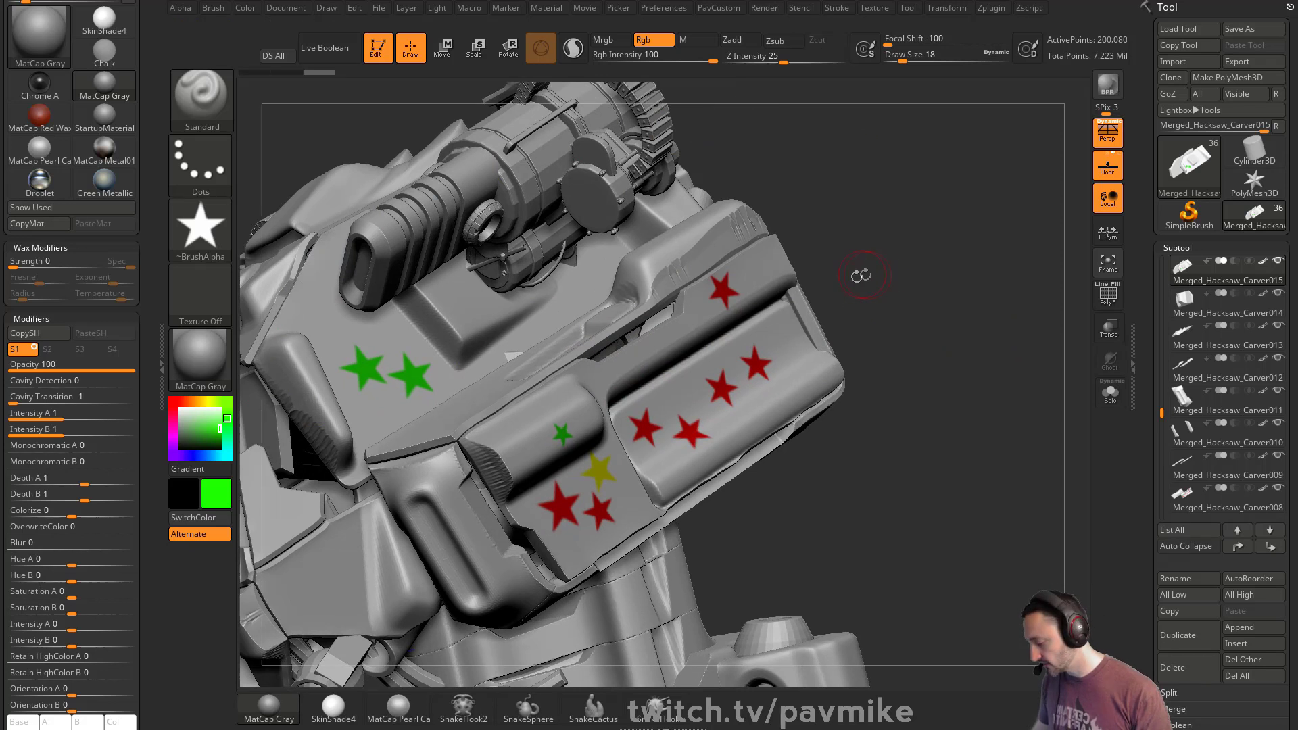
# - Select the side panel subtool, set the draw size to 13 and paint a curved green stroke across its red stars
pyautogui.keyDown('alt'); pyautogui.click(723, 402); pyautogui.keyUp('alt')
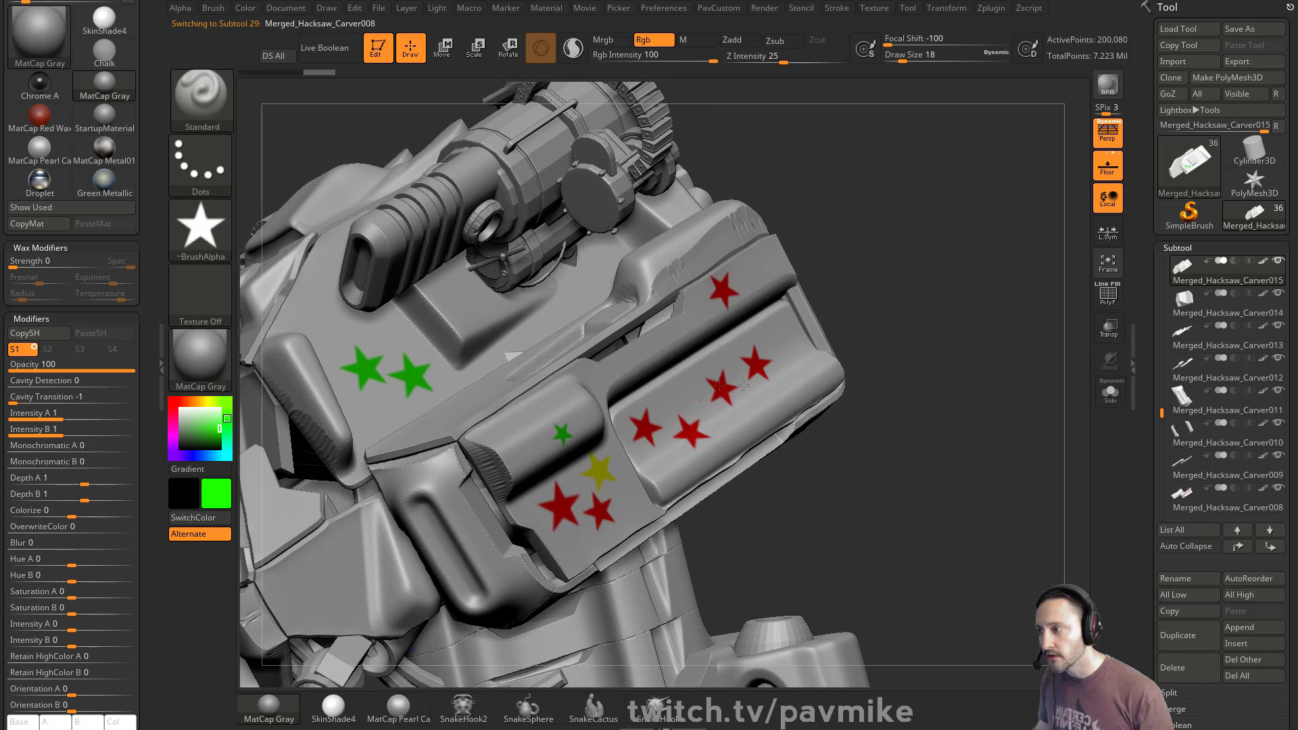
pyautogui.moveTo(698, 385)
pyautogui.mouseDown()
pyautogui.moveTo(666, 430)
pyautogui.moveTo(815, 329)
pyautogui.mouseUp()
pyautogui.hotkey('ctrl', 'z')
pyautogui.press('[')
pyautogui.hotkey('ctrl', 'z')
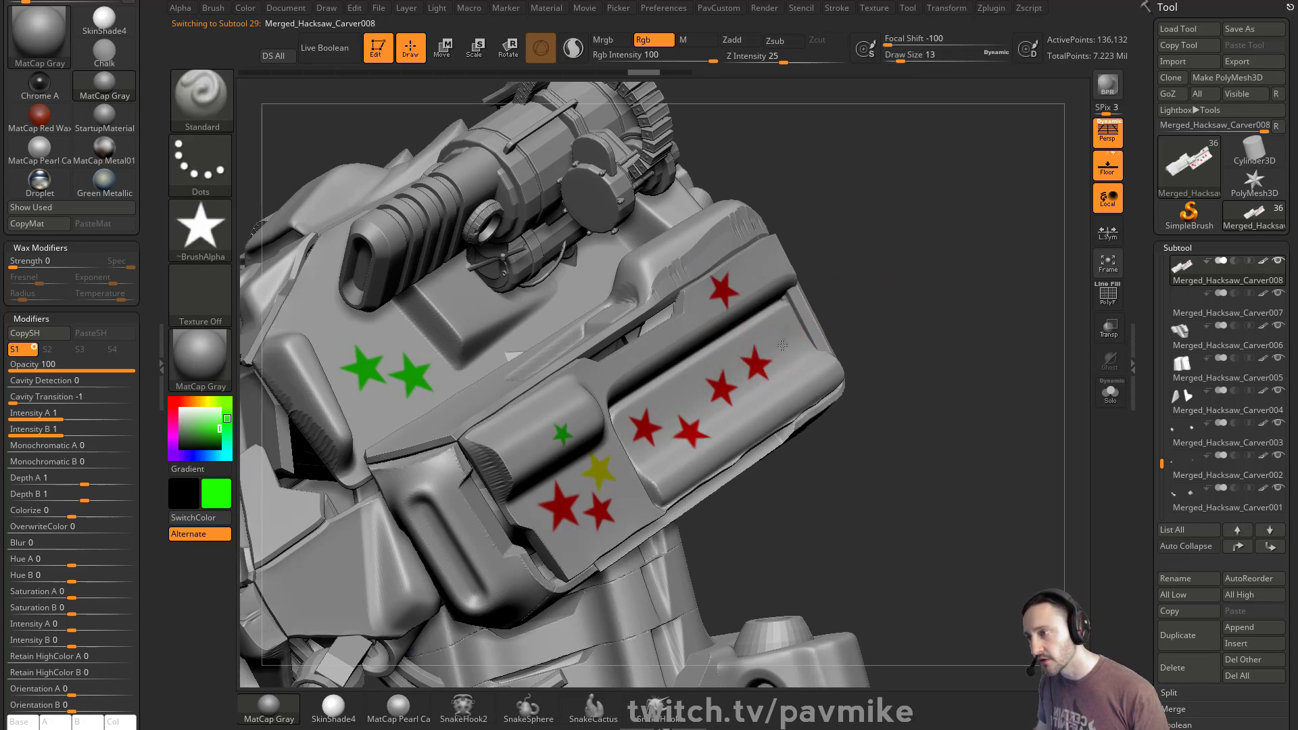
pyautogui.moveTo(762, 365)
pyautogui.mouseDown()
pyautogui.moveTo(684, 396)
pyautogui.moveTo(665, 464)
pyautogui.mouseUp()
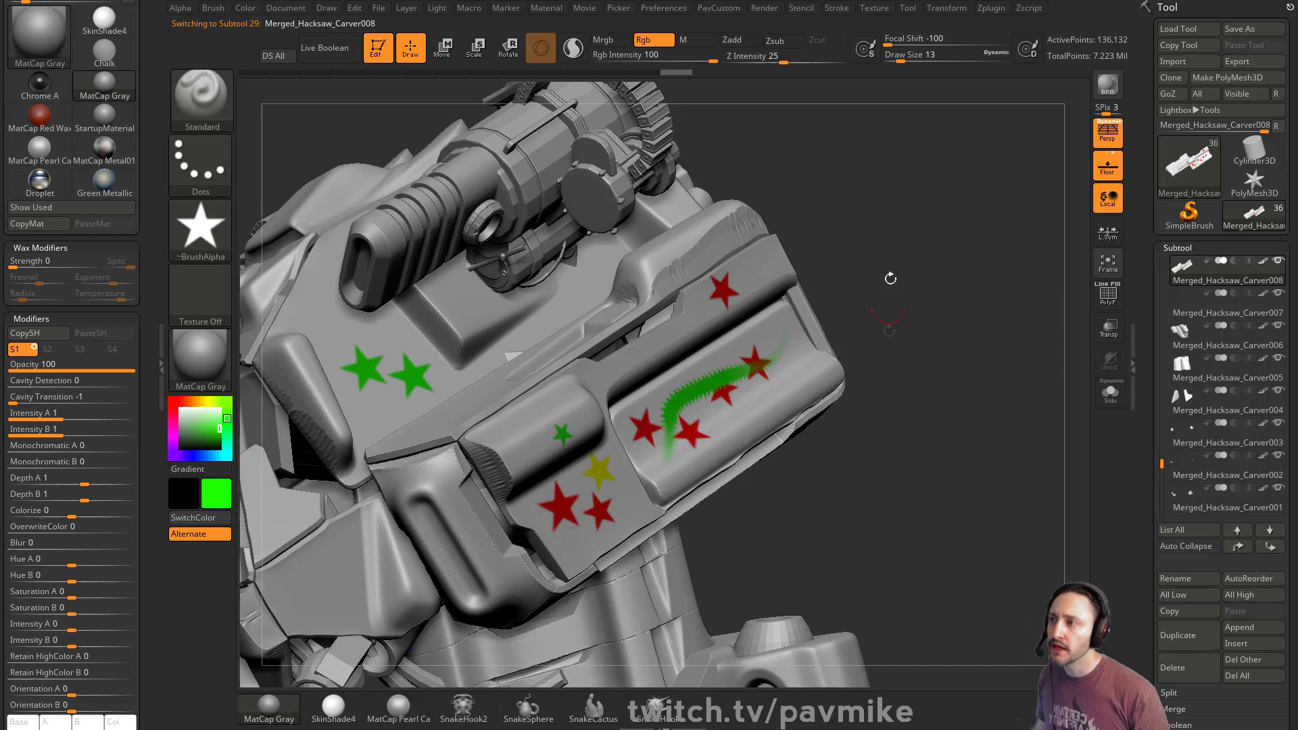
# - Increase the LazyStep of the Lazy Mouse and paint a spaced row of green stars along the side panel's upper ledge
pyautogui.click(836, 8)
pyautogui.click(872, 229)
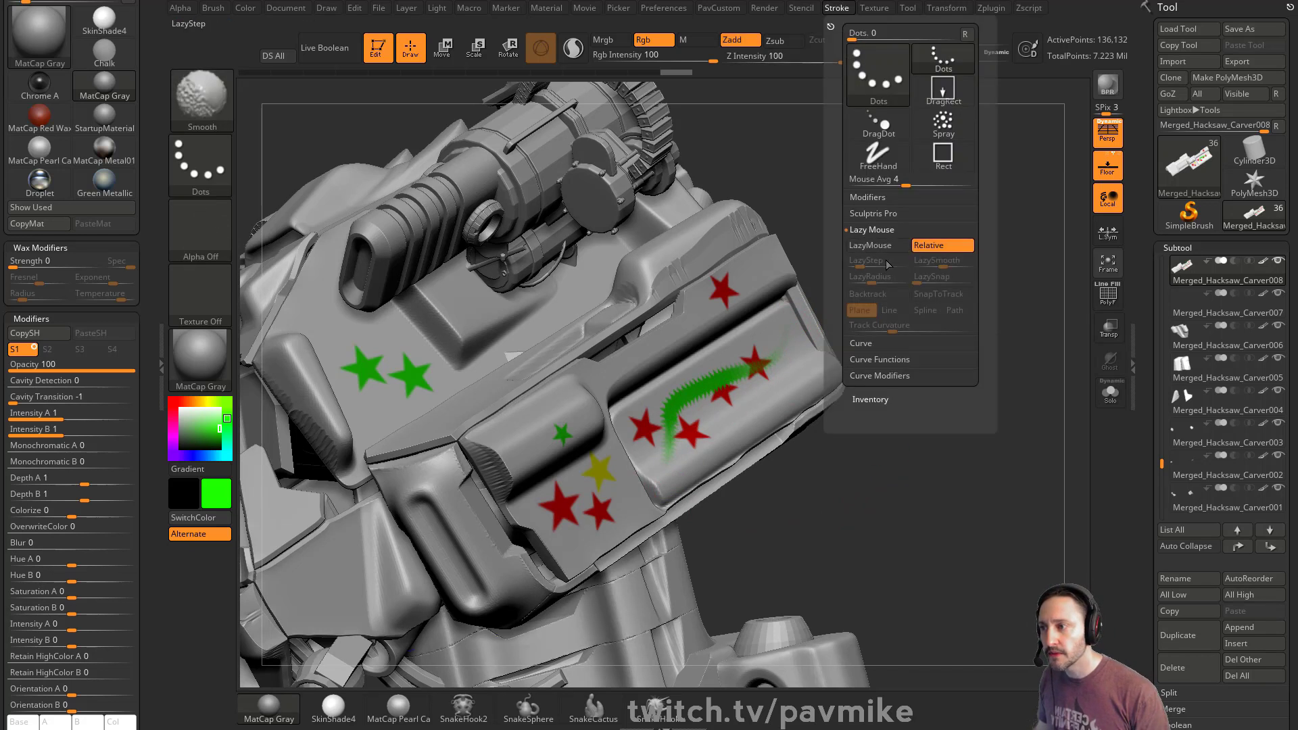
pyautogui.moveTo(873, 264); pyautogui.dragTo(890, 268)
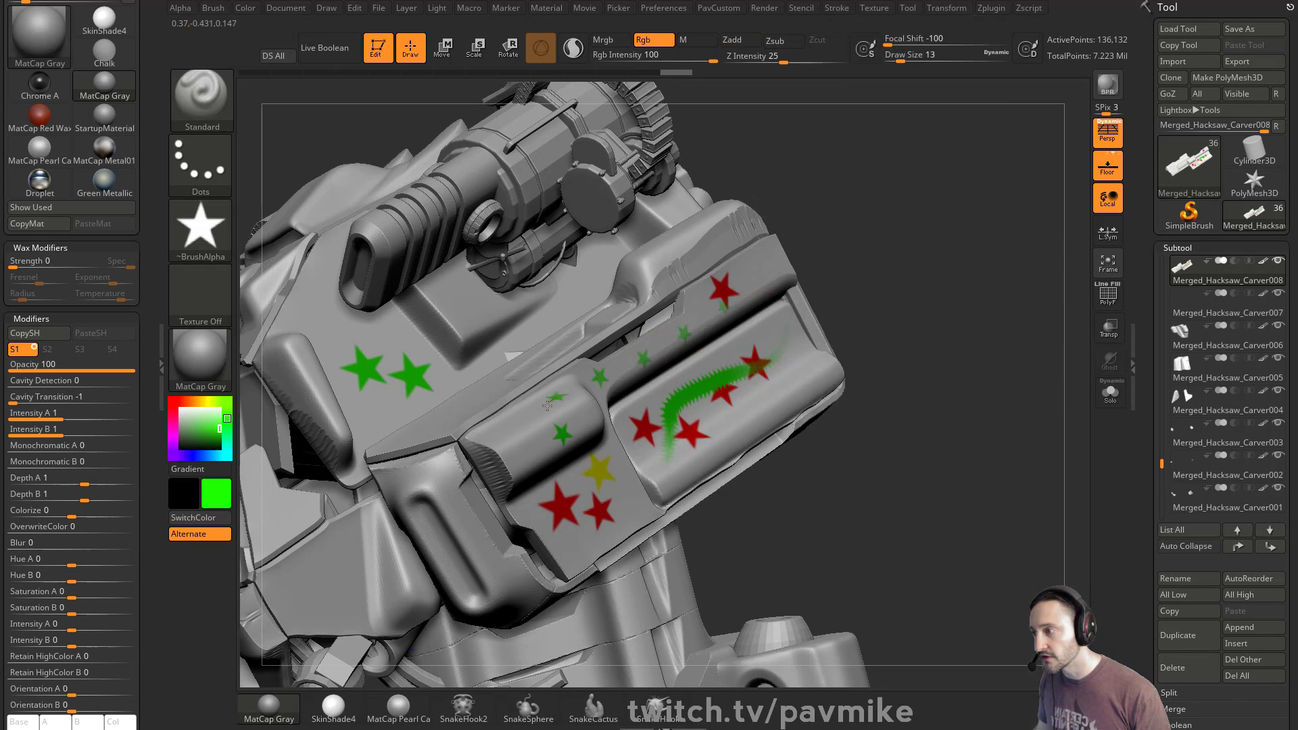
# - Paint more spaced green stars across the lower section of the side panel and turn on Zadd
pyautogui.click(613, 518)
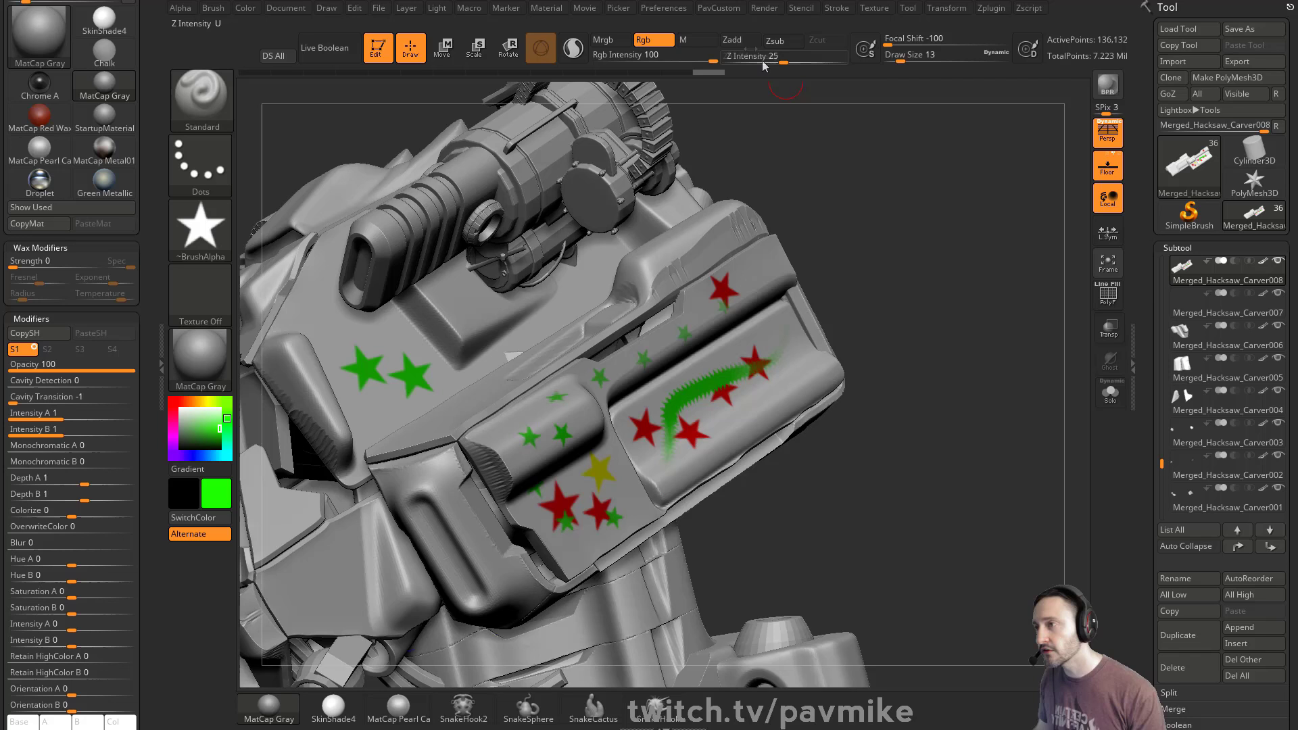
pyautogui.click(735, 42)
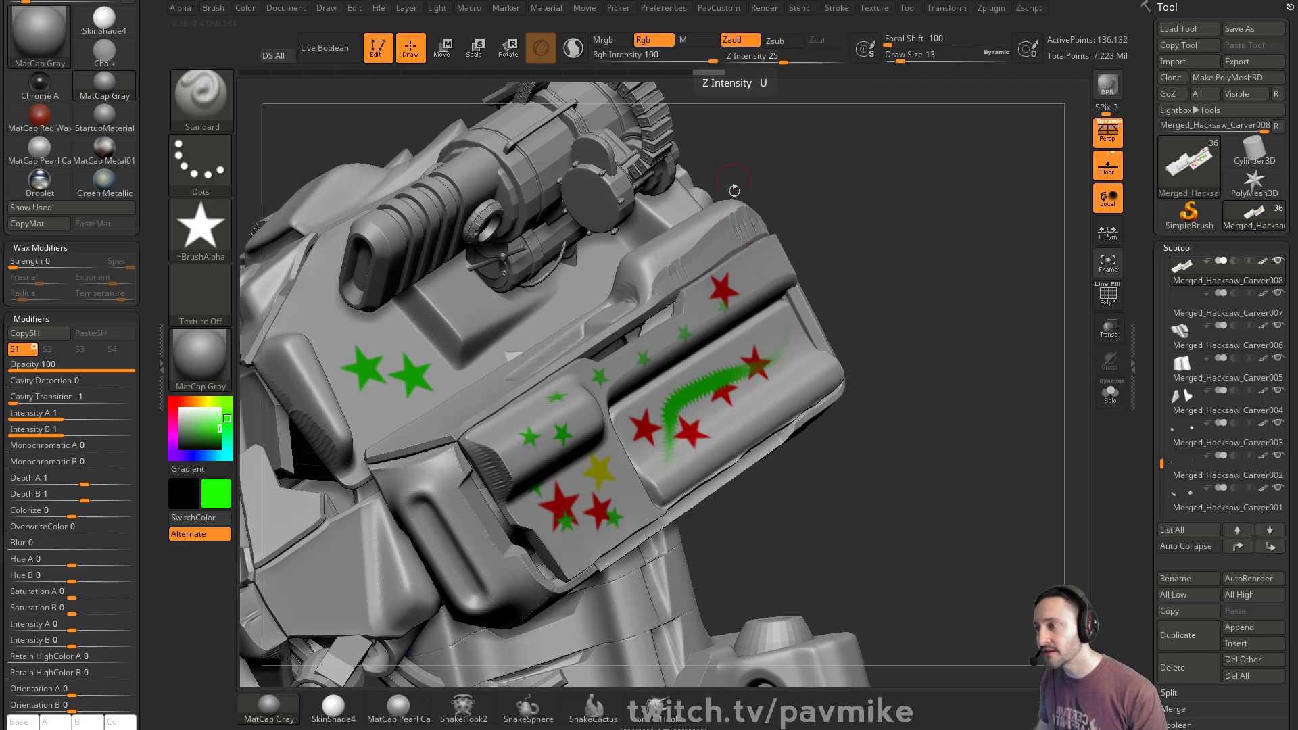
# - Select the main body subtool Merged_Hacksaw_Carver015 and scatter small black stars and a green one across its flank
pyautogui.keyDown('alt'); pyautogui.click(394, 341); pyautogui.keyUp('alt')
pyautogui.moveTo(818, 213); pyautogui.dragTo(960, 209)
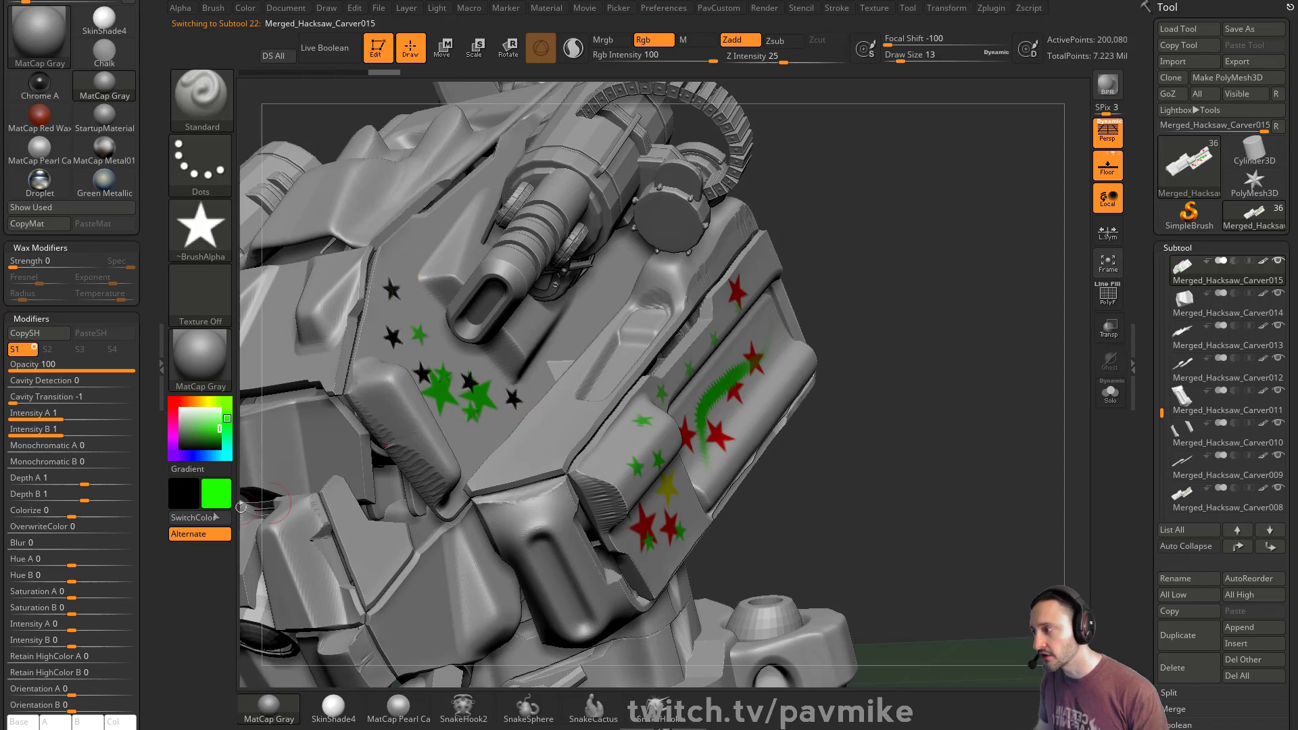
# - Change the black alternate colour to magenta and paint scattered magenta stars on the main body's flank
pyautogui.click(184, 494)
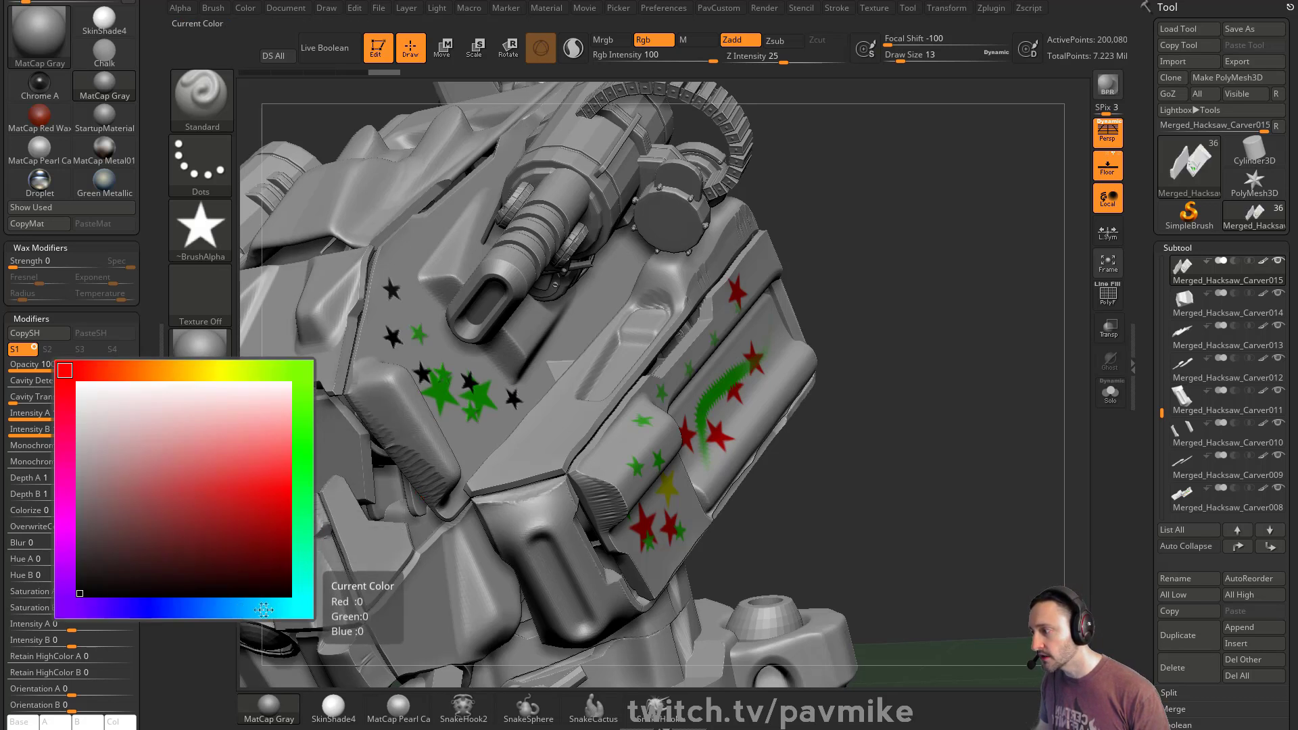
pyautogui.click(300, 609)
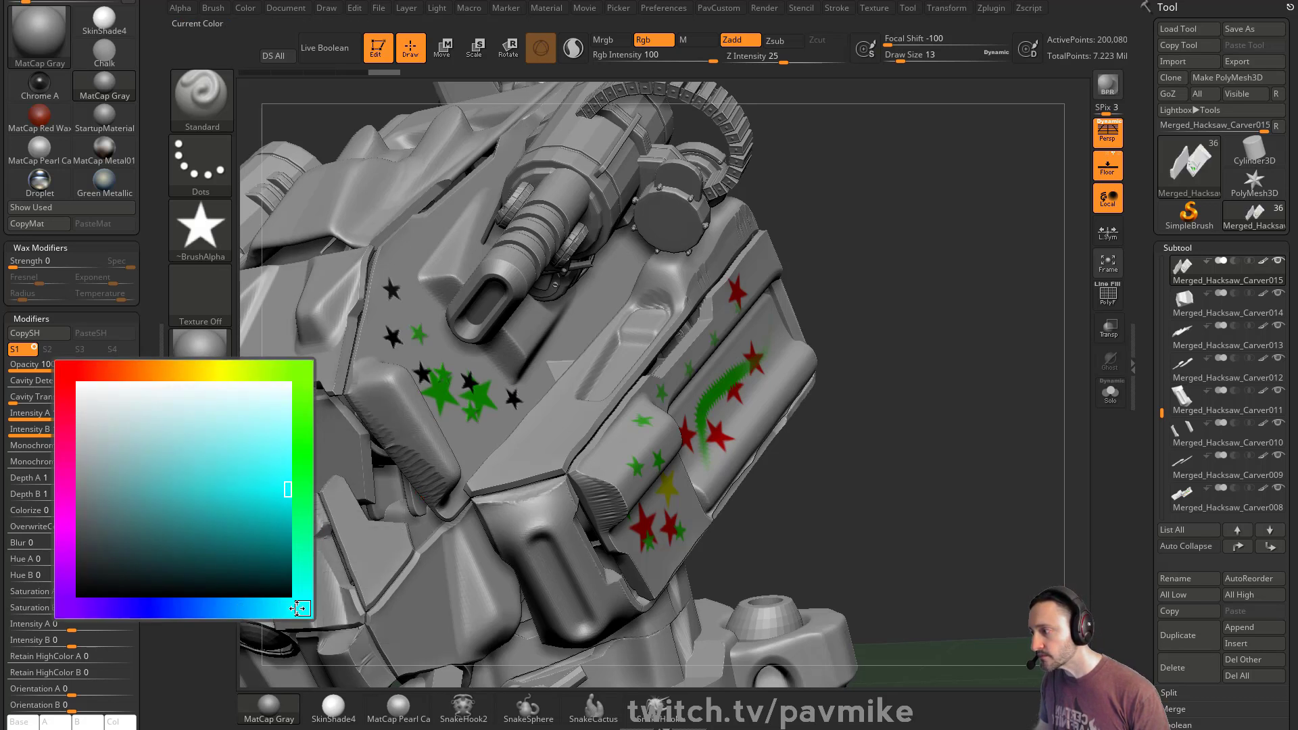
pyautogui.click(66, 504)
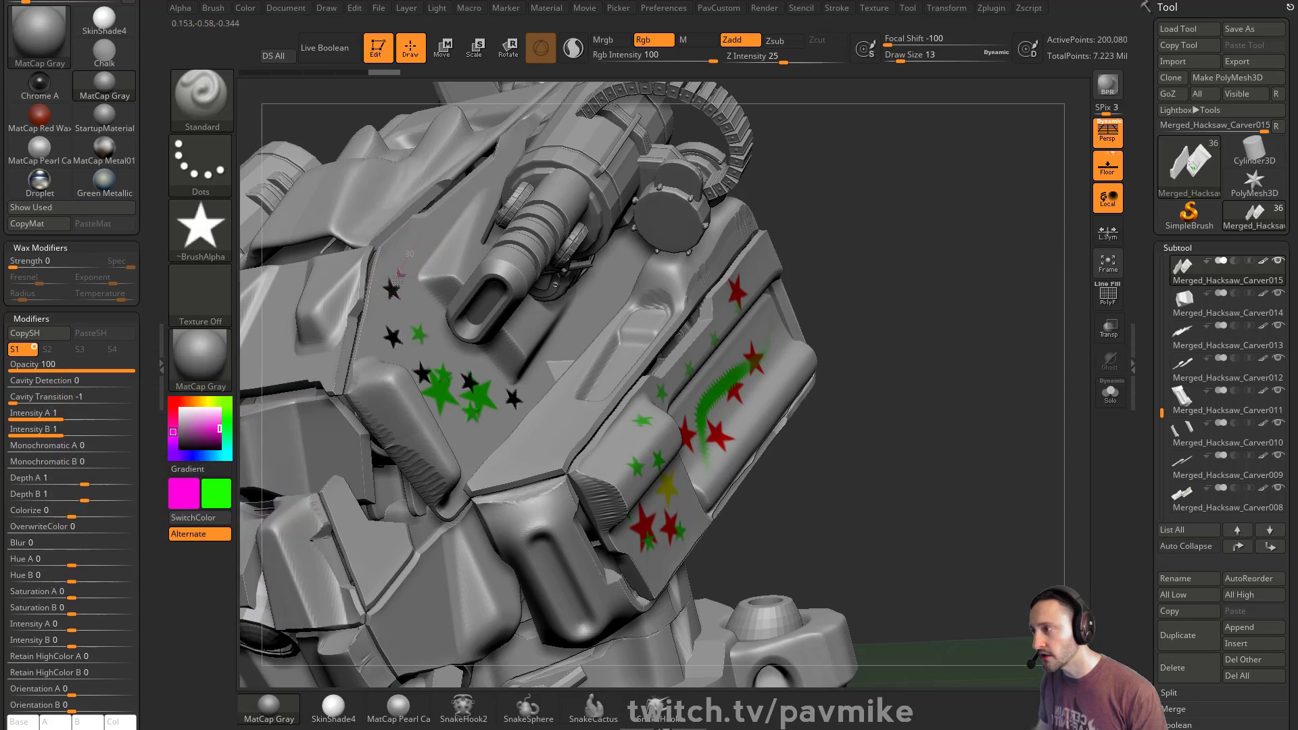
pyautogui.click(457, 443)
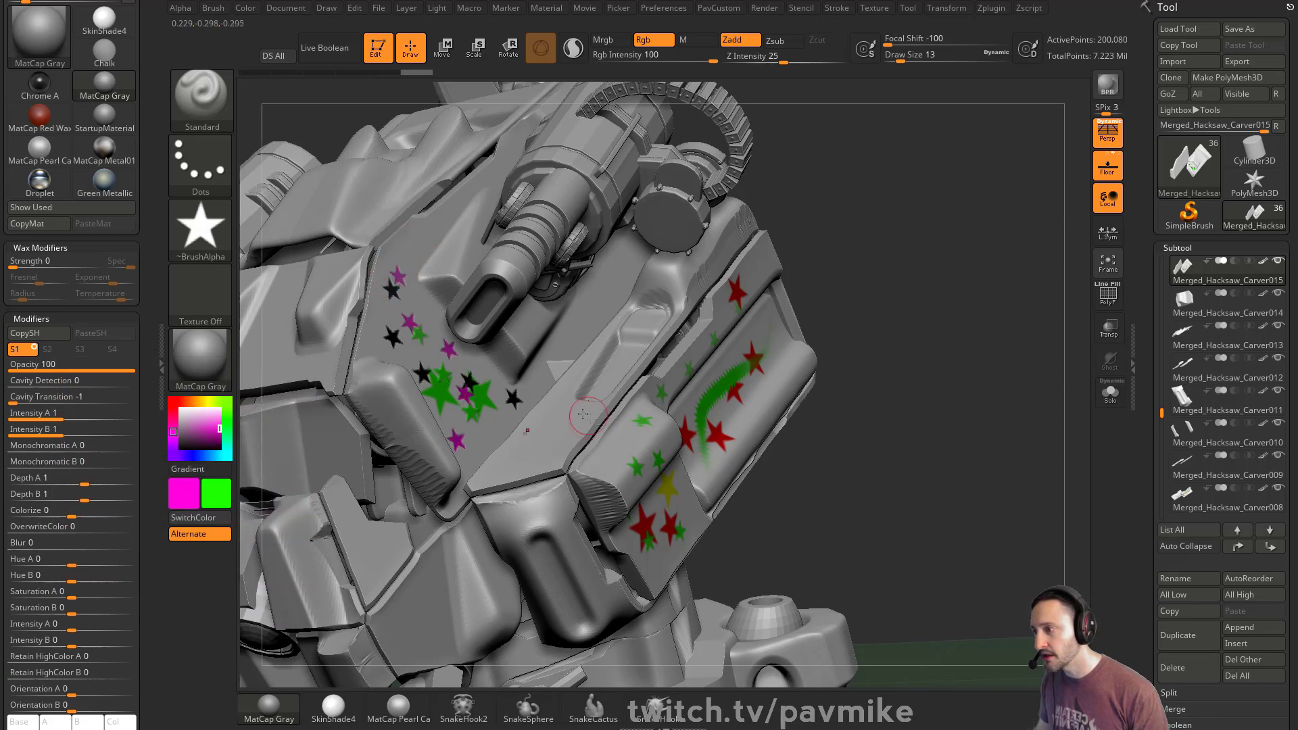
# - Select the side panel subtool Merged_Hacksaw_Carver008 and paint a row of magenta stars along its lower edge
pyautogui.moveTo(956, 328); pyautogui.dragTo(885, 332)
pyautogui.keyDown('alt'); pyautogui.click(737, 473); pyautogui.keyUp('alt')
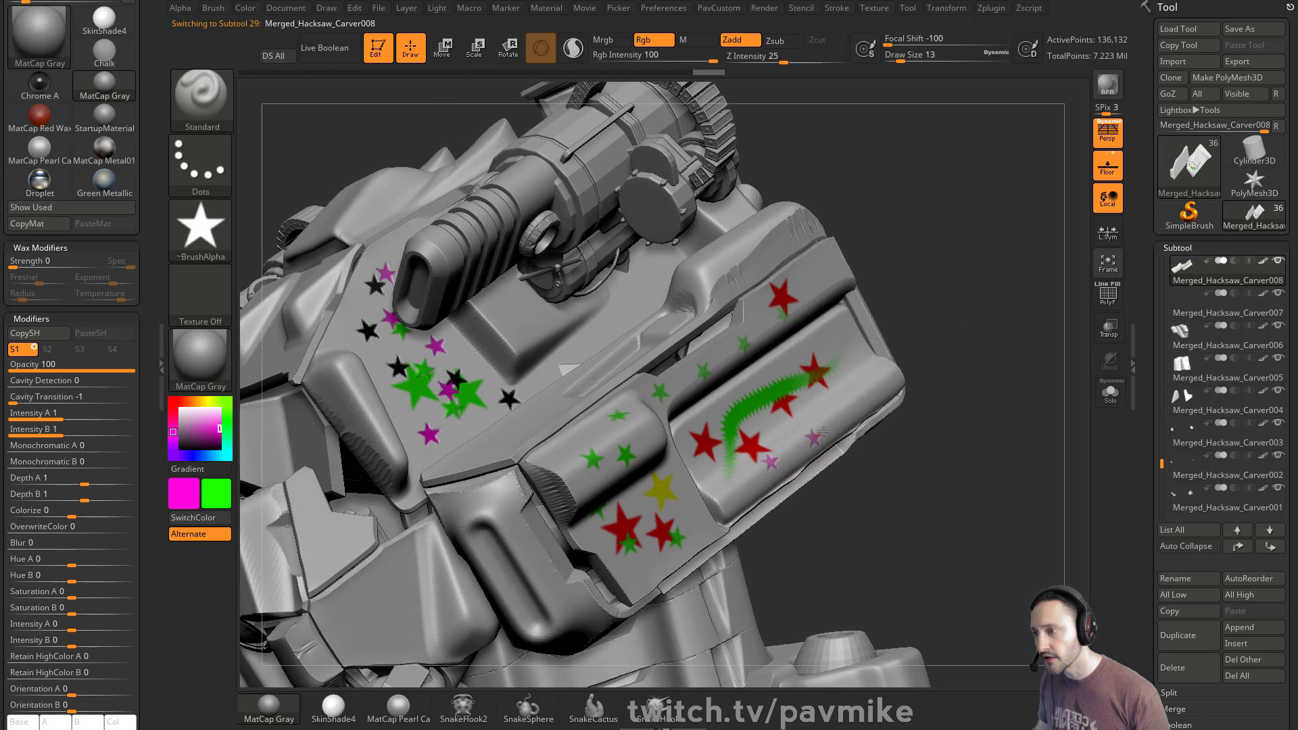
pyautogui.moveTo(933, 314); pyautogui.dragTo(922, 327)
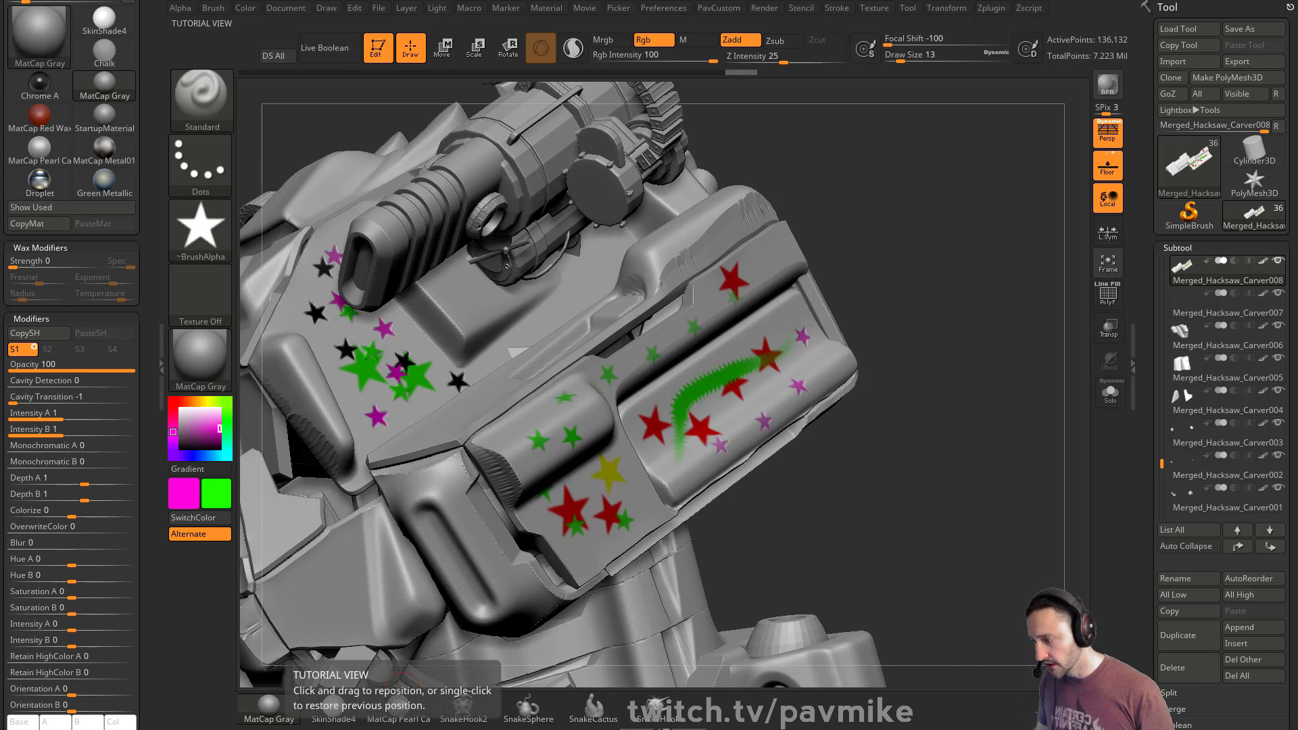
# - Switch to the browser and search the YouTube channel for "polypaint"
pyautogui.hotkey('alt', 'Tab')
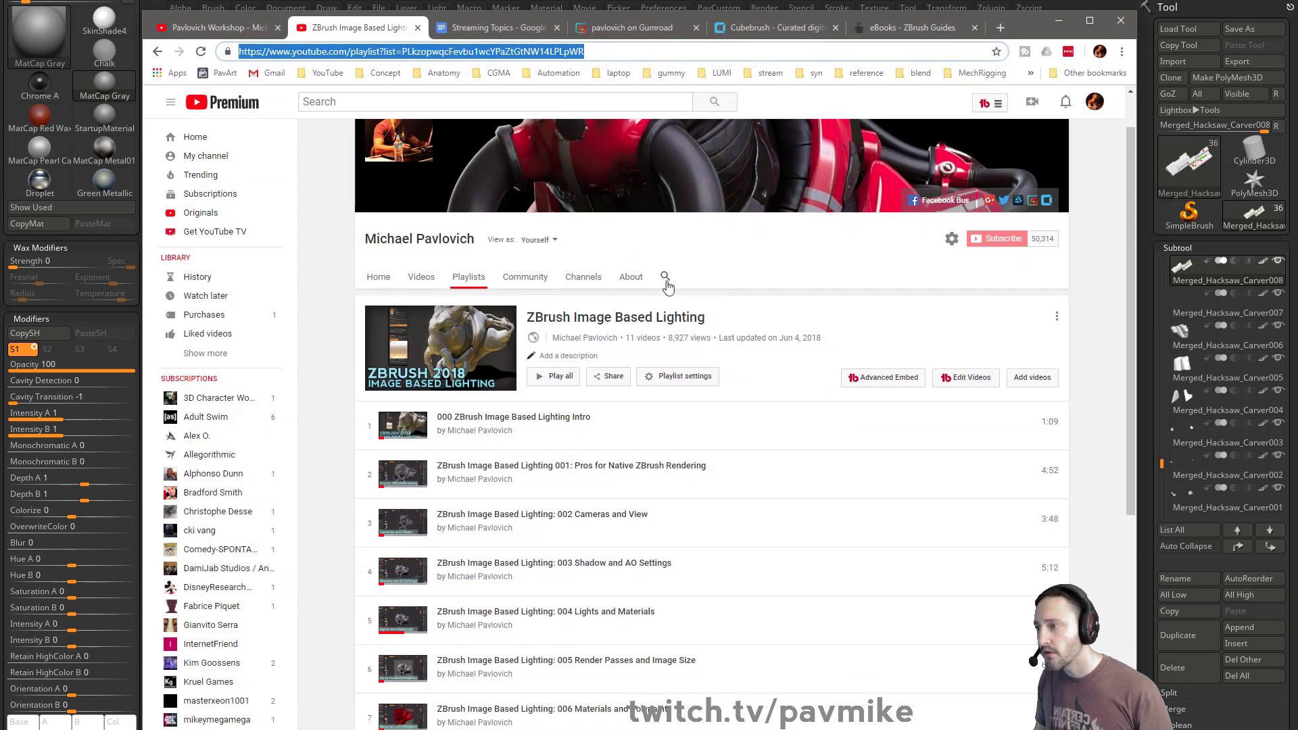
pyautogui.click(667, 279)
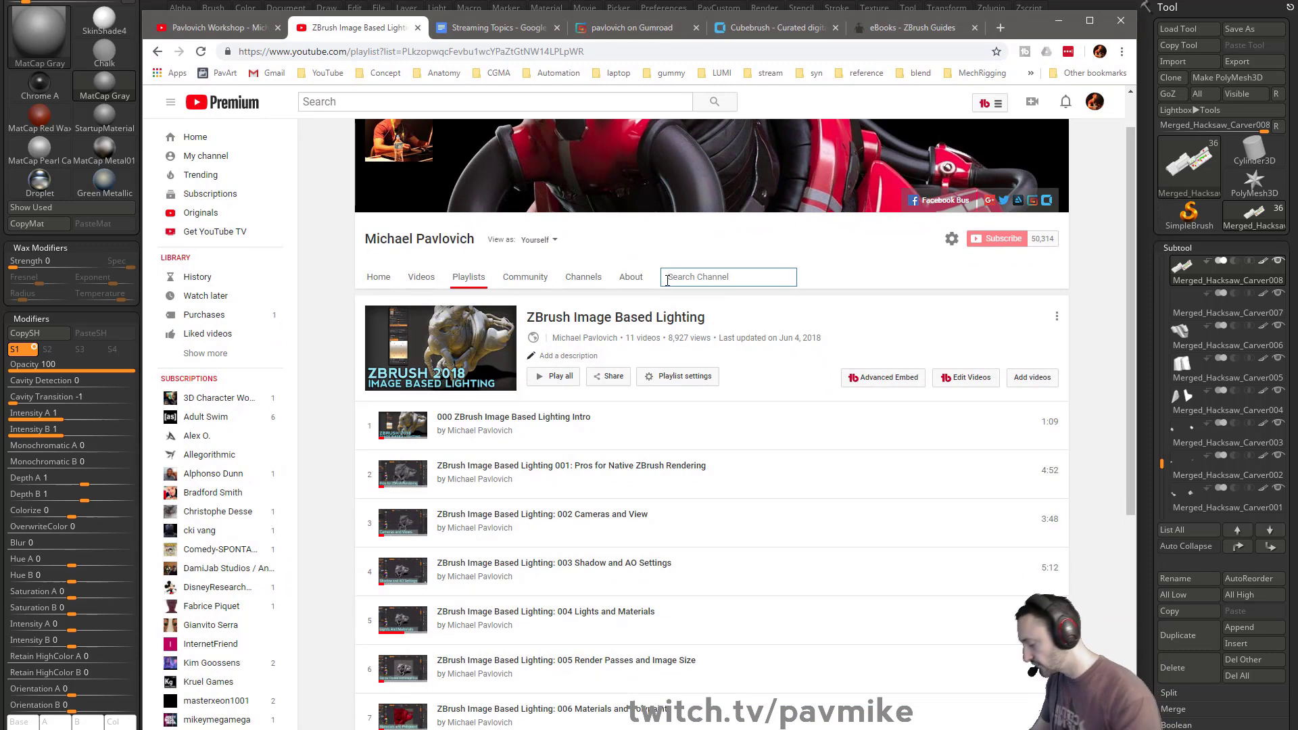
pyautogui.write('polypaint')
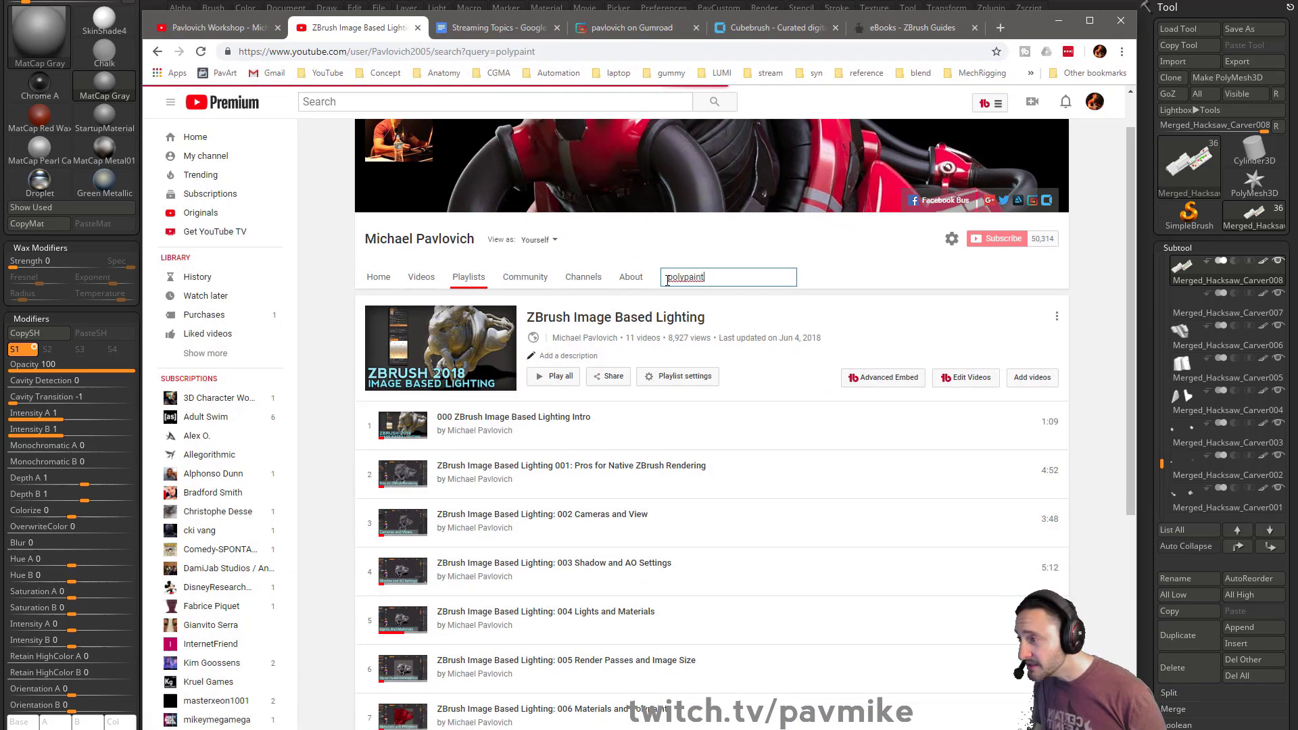
pyautogui.press('Return')
# - Look through the channel's polypaint search results for related tutorials and return to ZBrush
pyautogui.scroll(-5, 661, 363)
pyautogui.scroll(-10, 661, 363)
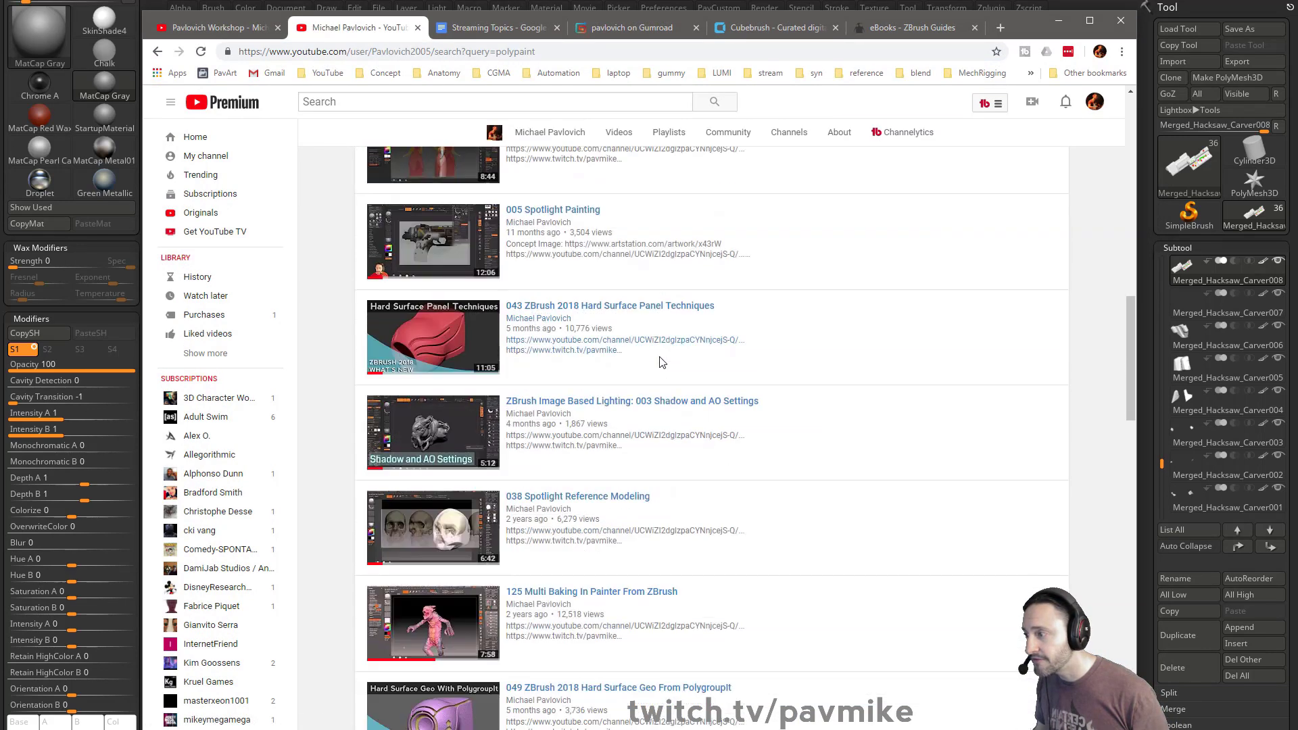
pyautogui.scroll(-3, 661, 362)
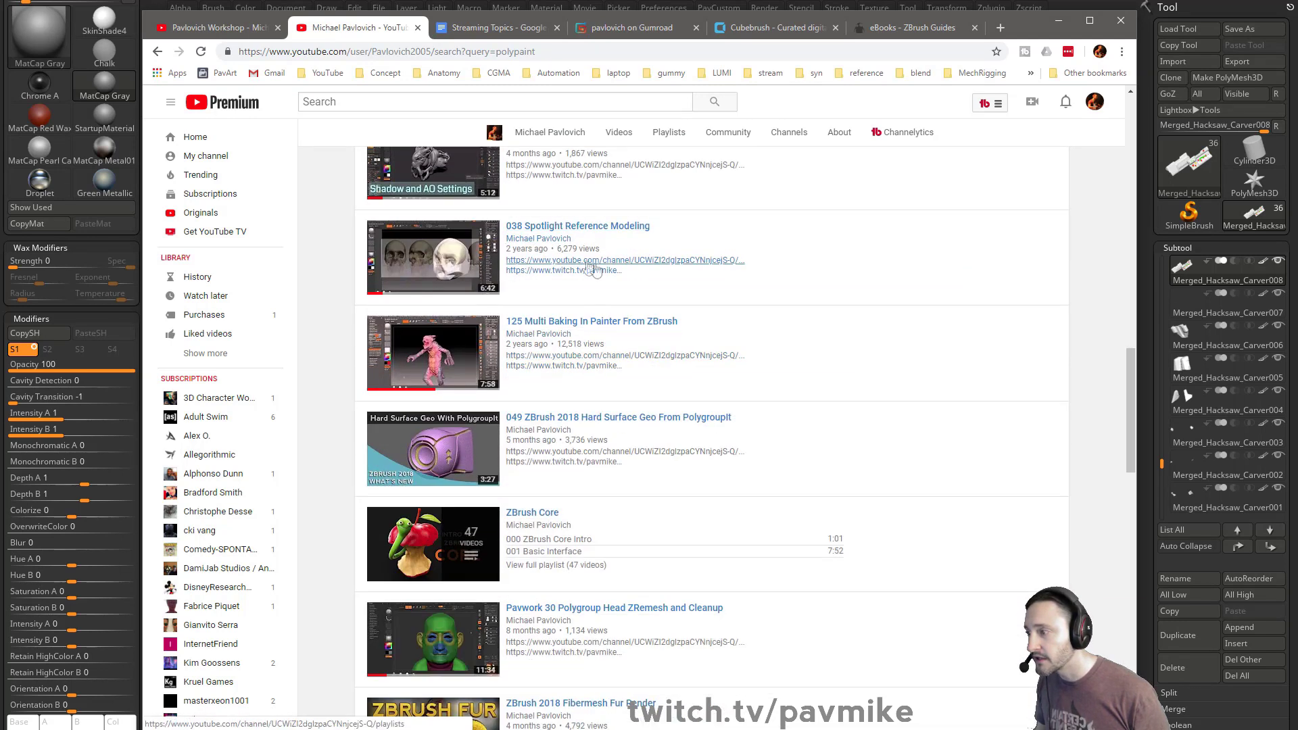
pyautogui.scroll(-3, 676, 510)
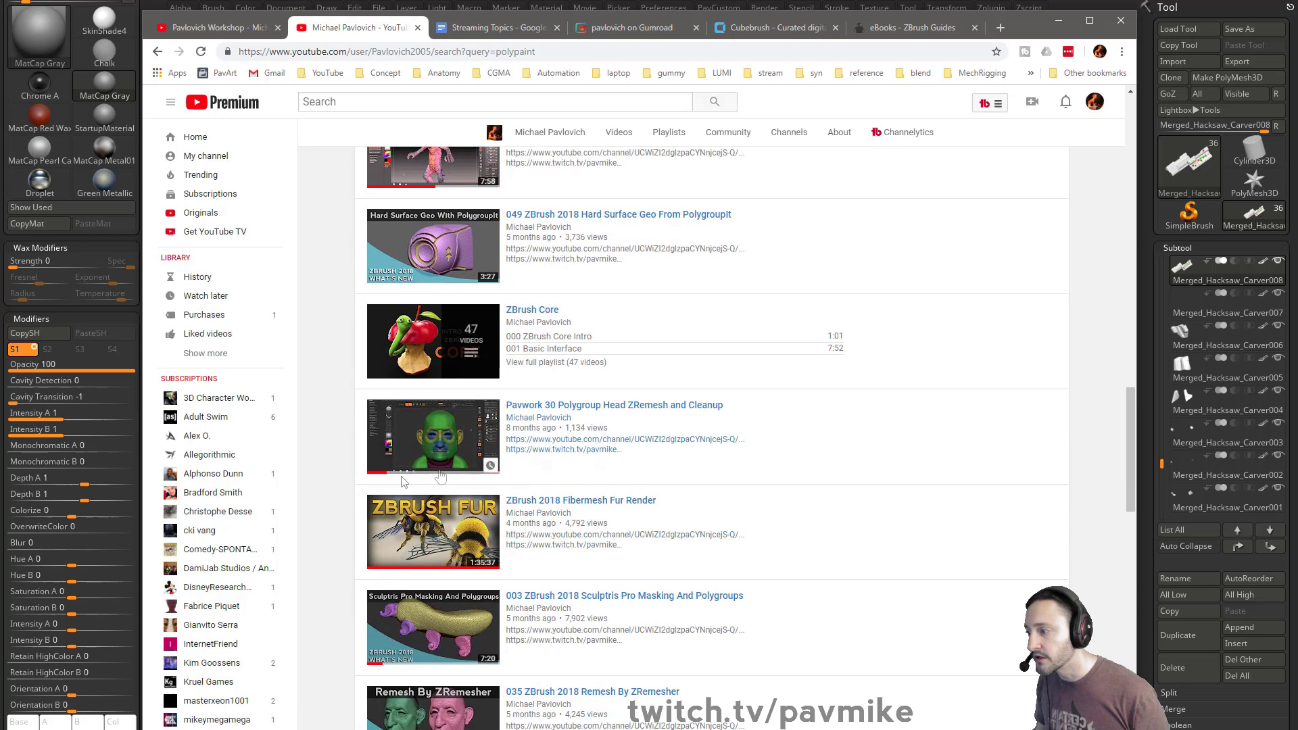
pyautogui.scroll(-2, 472, 464)
pyautogui.scroll(-6, 496, 313)
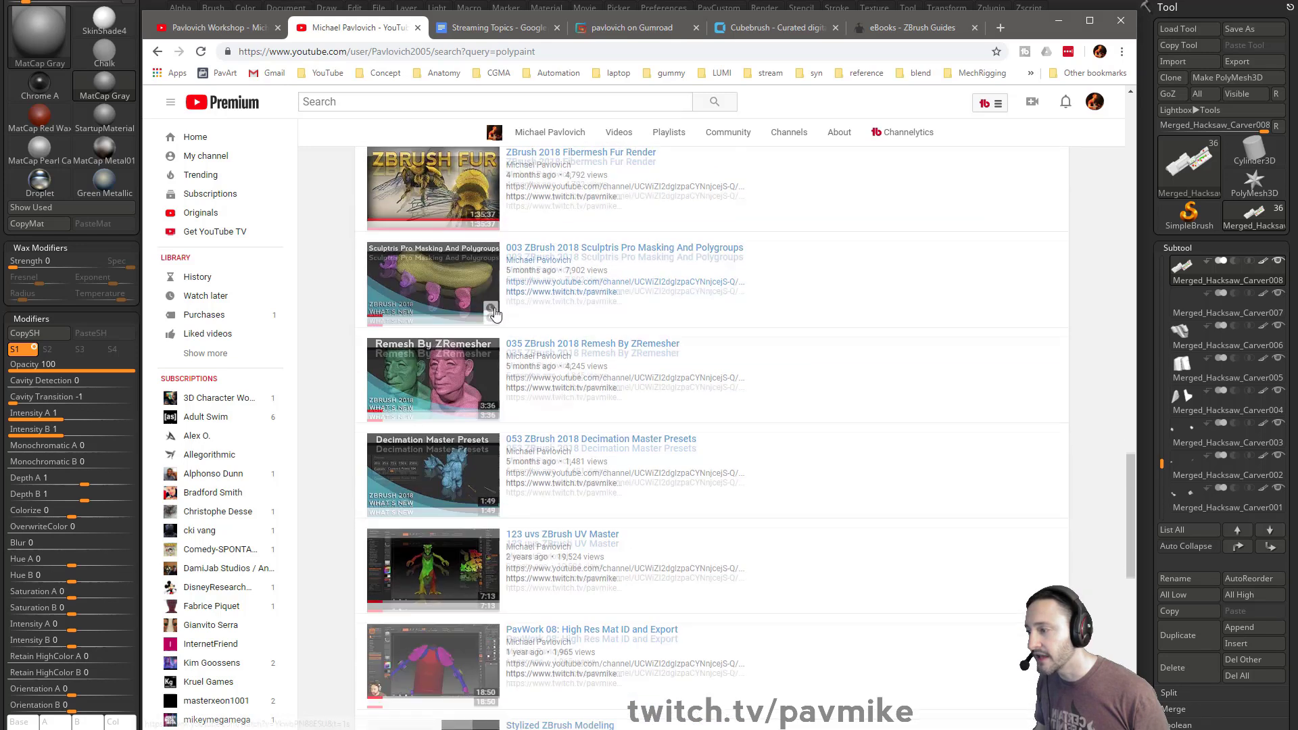
pyautogui.scroll(-15, 496, 313)
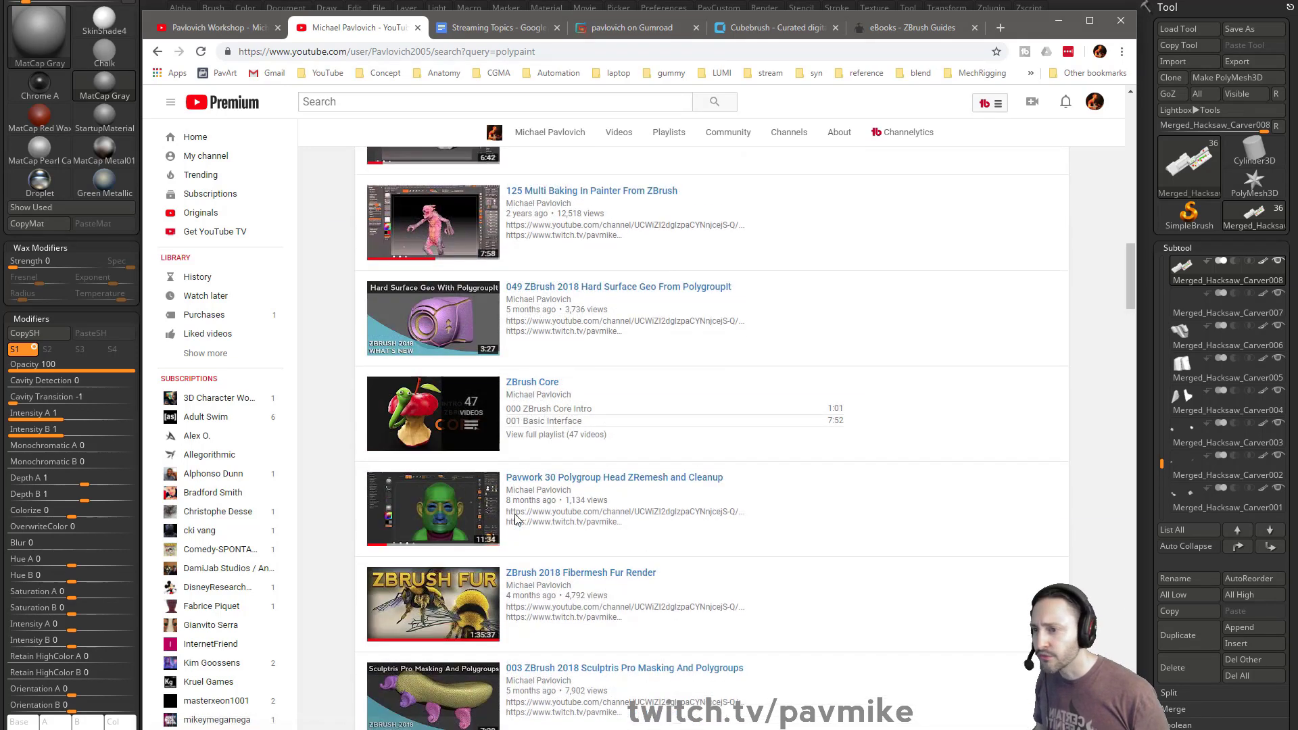
pyautogui.scroll(20, 516, 519)
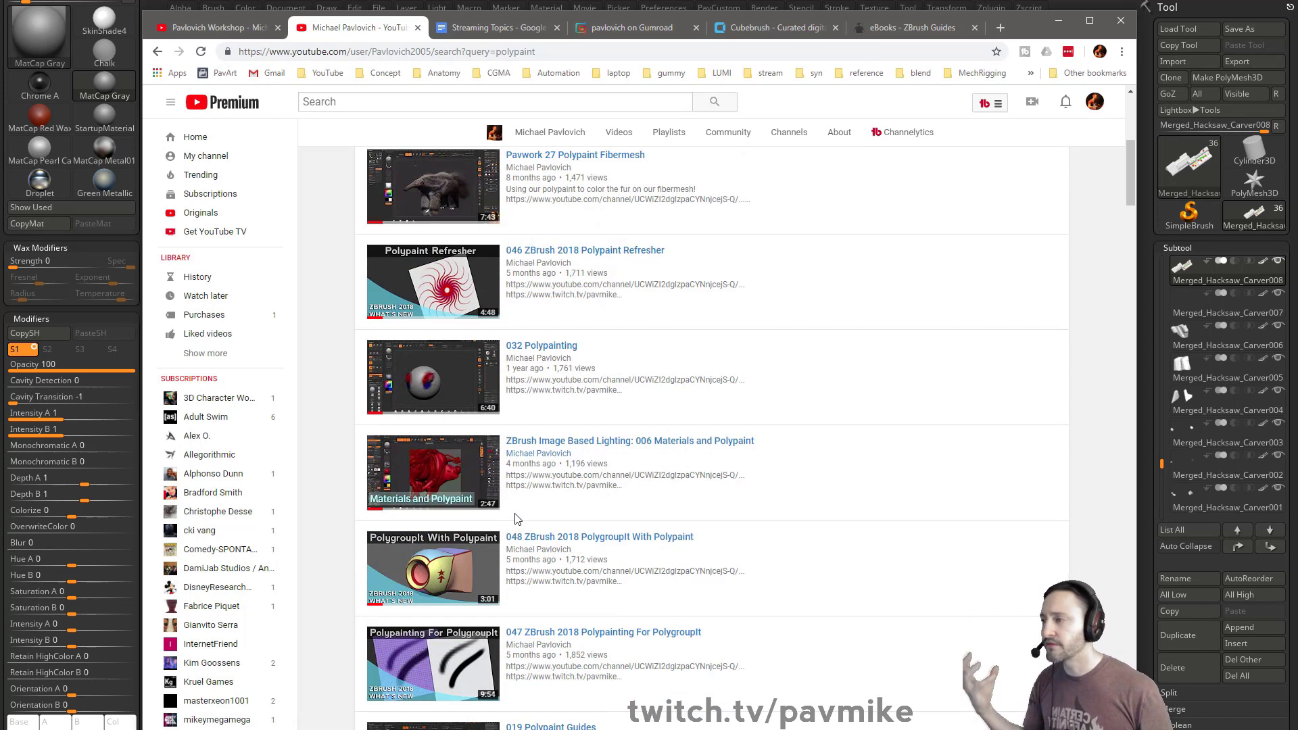
pyautogui.scroll(1, 515, 520)
pyautogui.scroll(2, 515, 519)
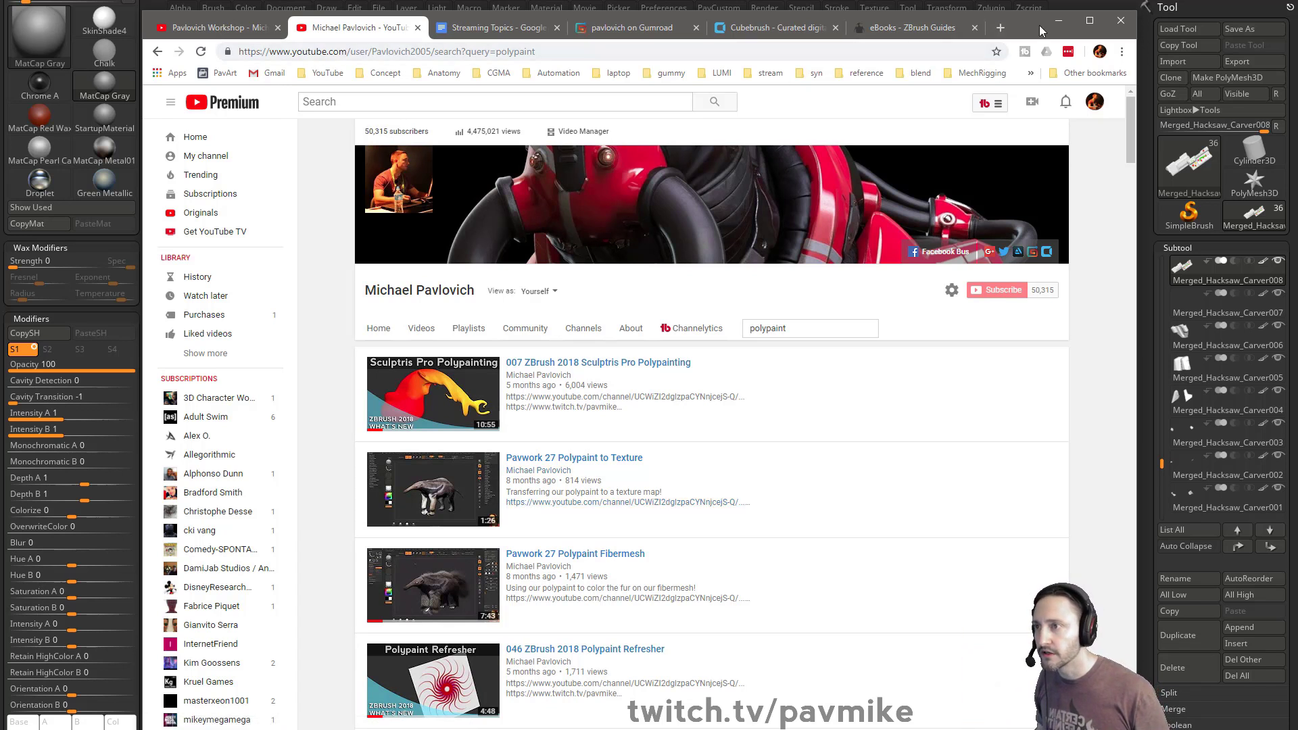
pyautogui.click(1059, 21)
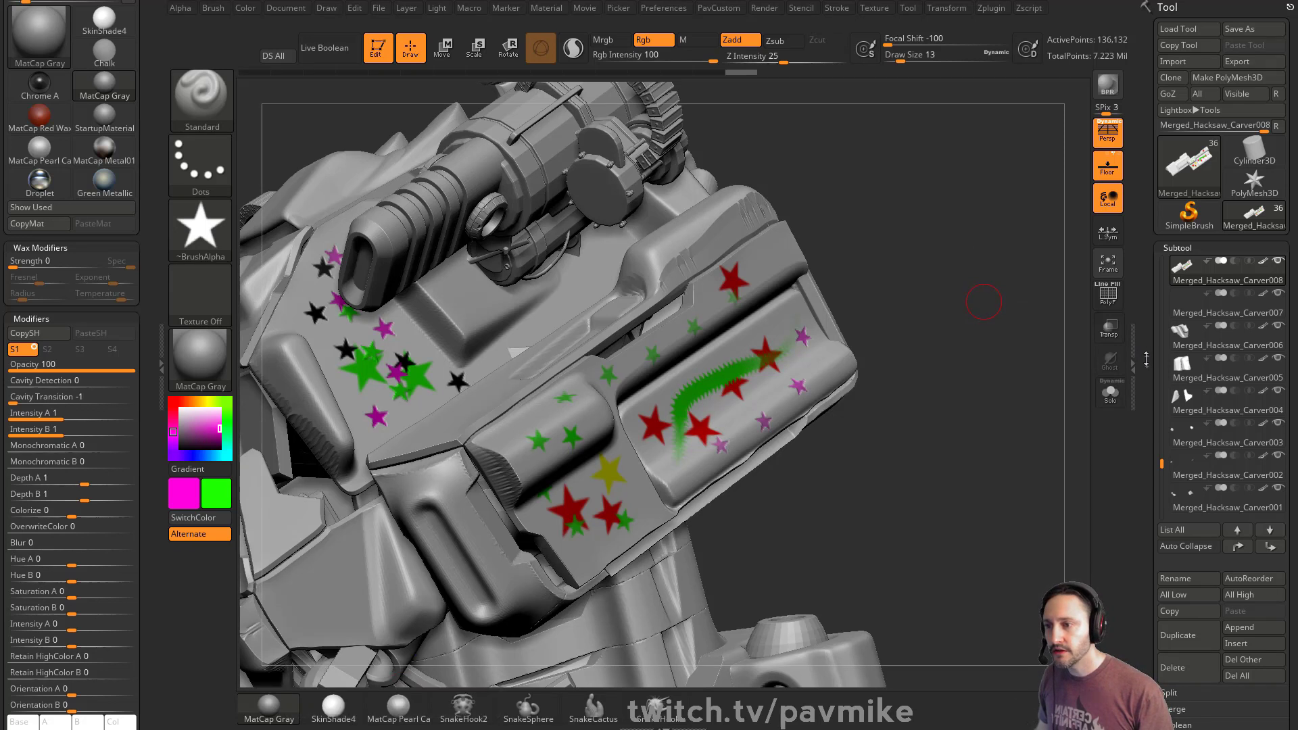
# - Examine the Texture Map Create options, including New From Polypaint, for the side panel subtool
pyautogui.moveTo(1147, 381); pyautogui.dragTo(1153, 205)
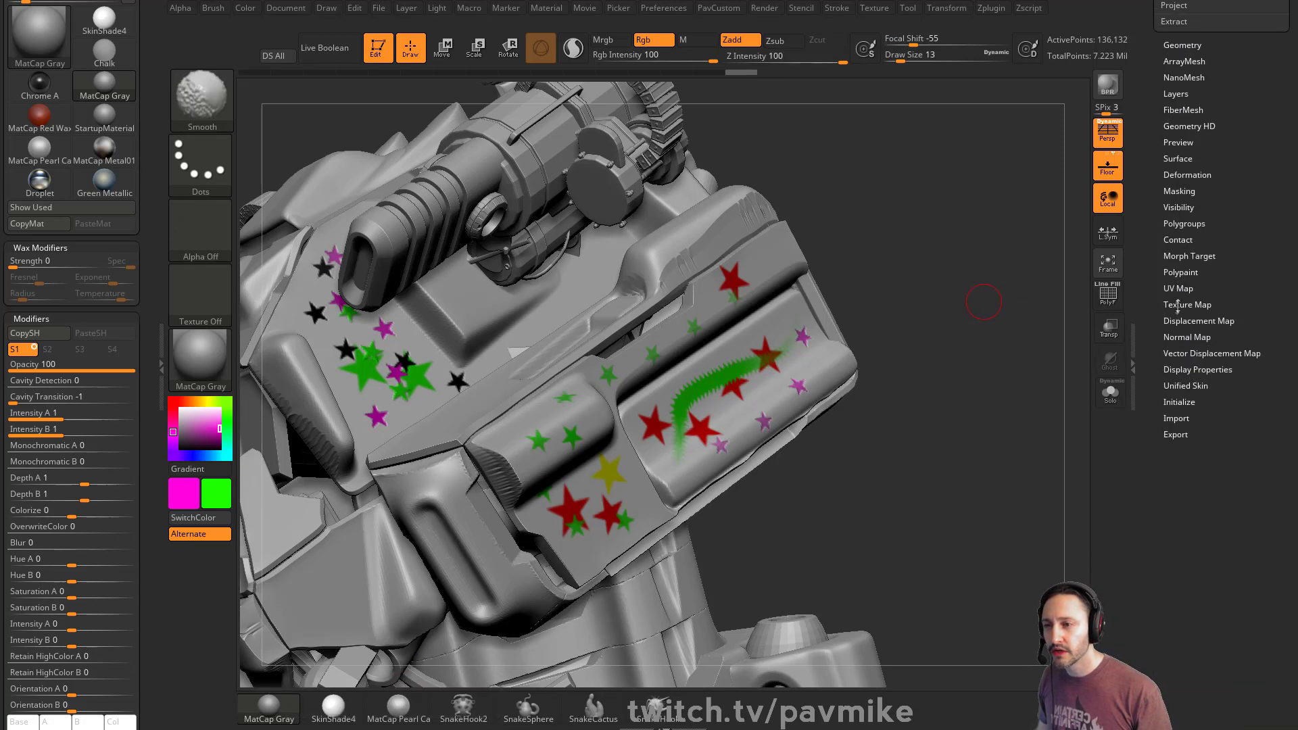
pyautogui.click(1194, 303)
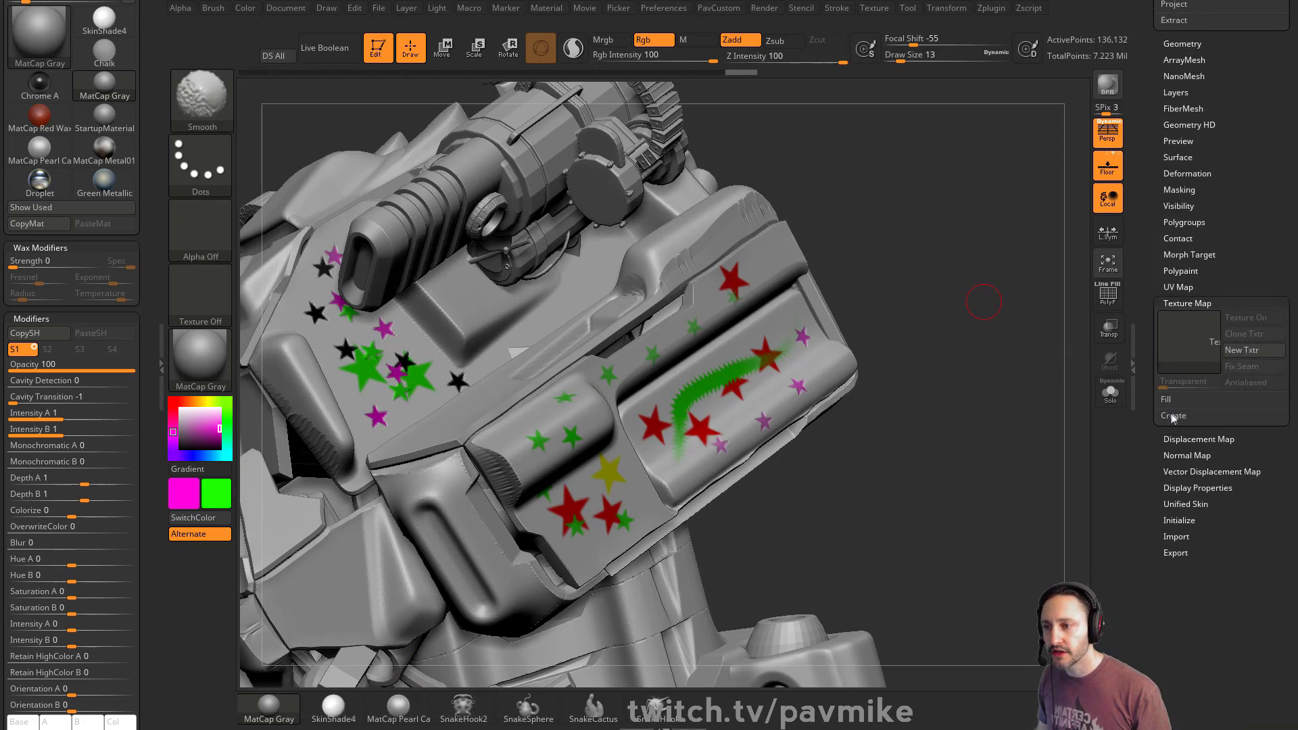
pyautogui.click(1203, 415)
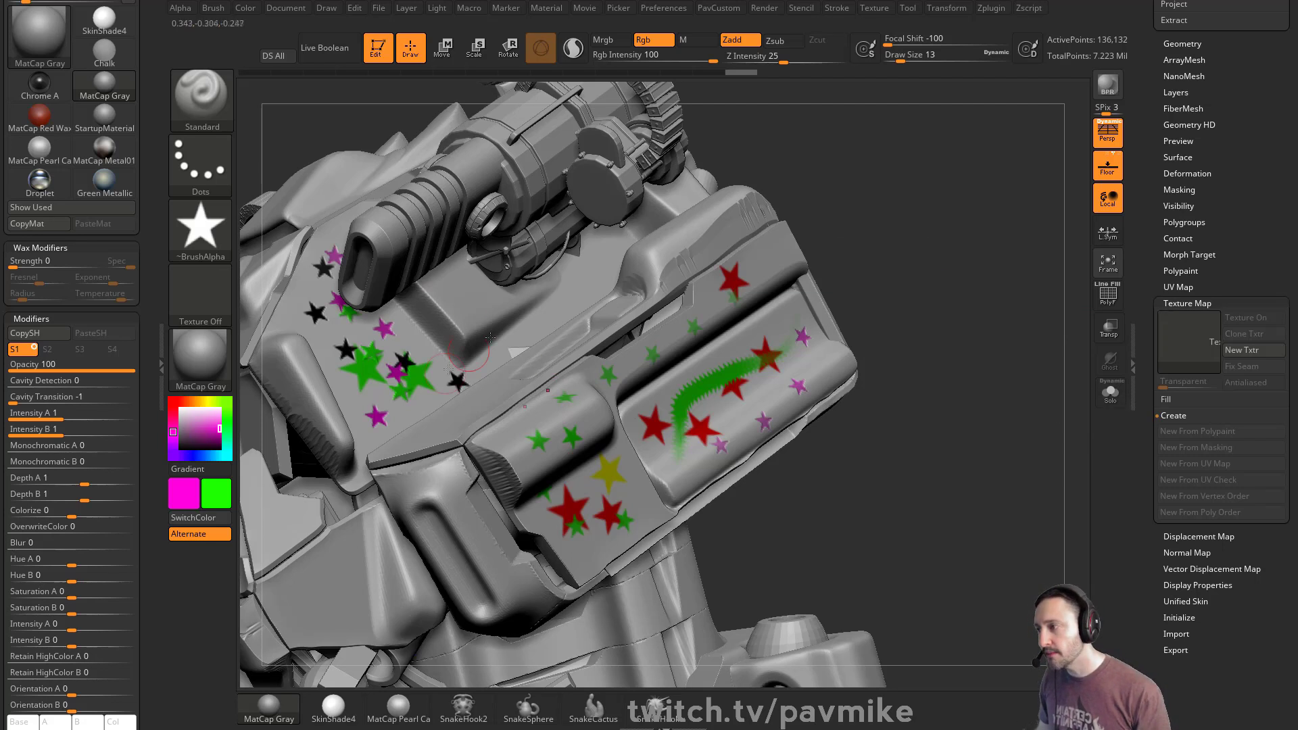
pyautogui.moveTo(909, 233); pyautogui.dragTo(923, 255)
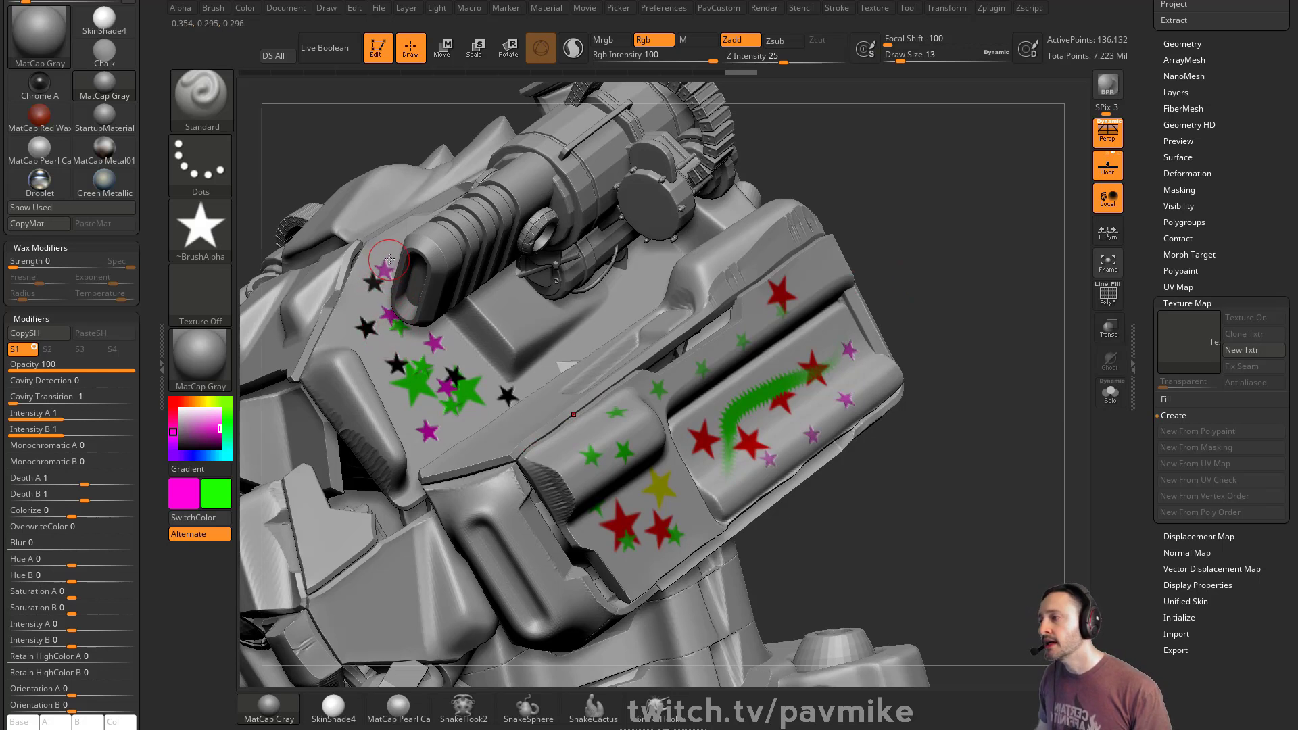
# - Clear the robot from the canvas, draw a Cylinder3D in its place and put it in edit mode
pyautogui.press('t')
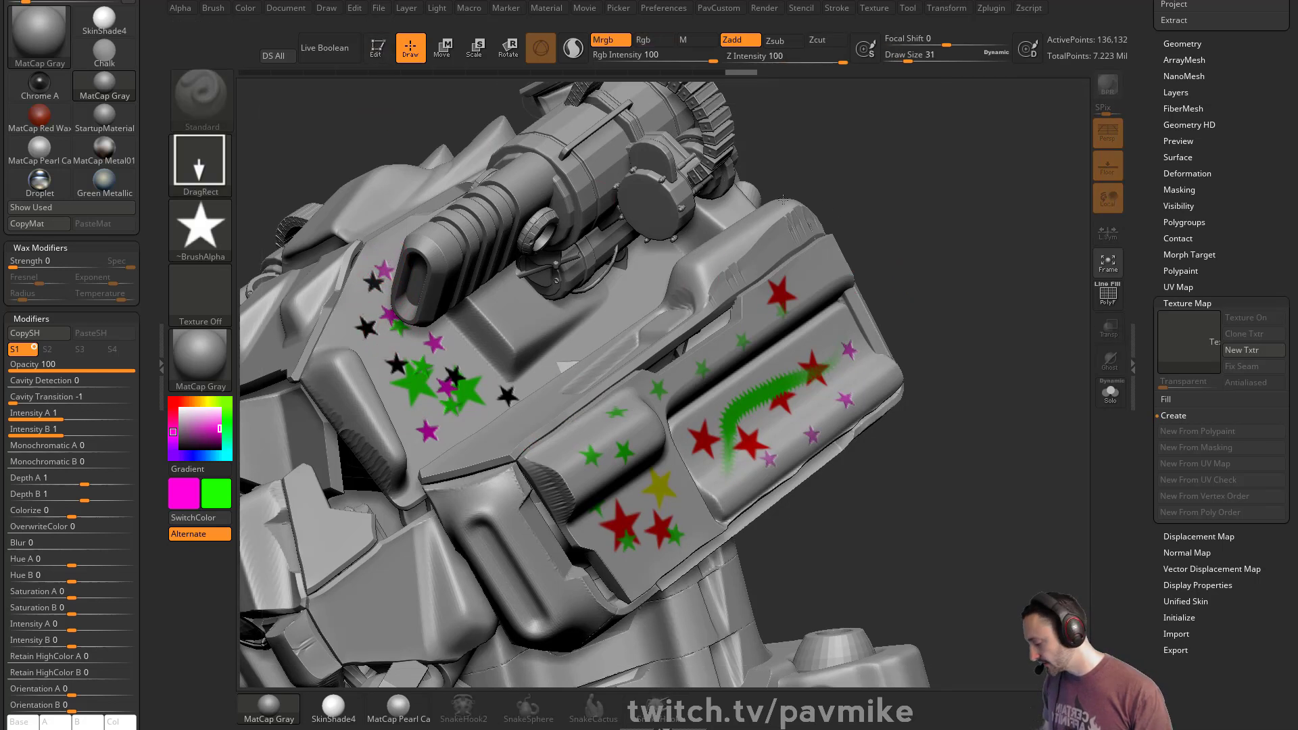
pyautogui.hotkey('ctrl', 'n')
pyautogui.moveTo(1141, 188); pyautogui.dragTo(1142, 473)
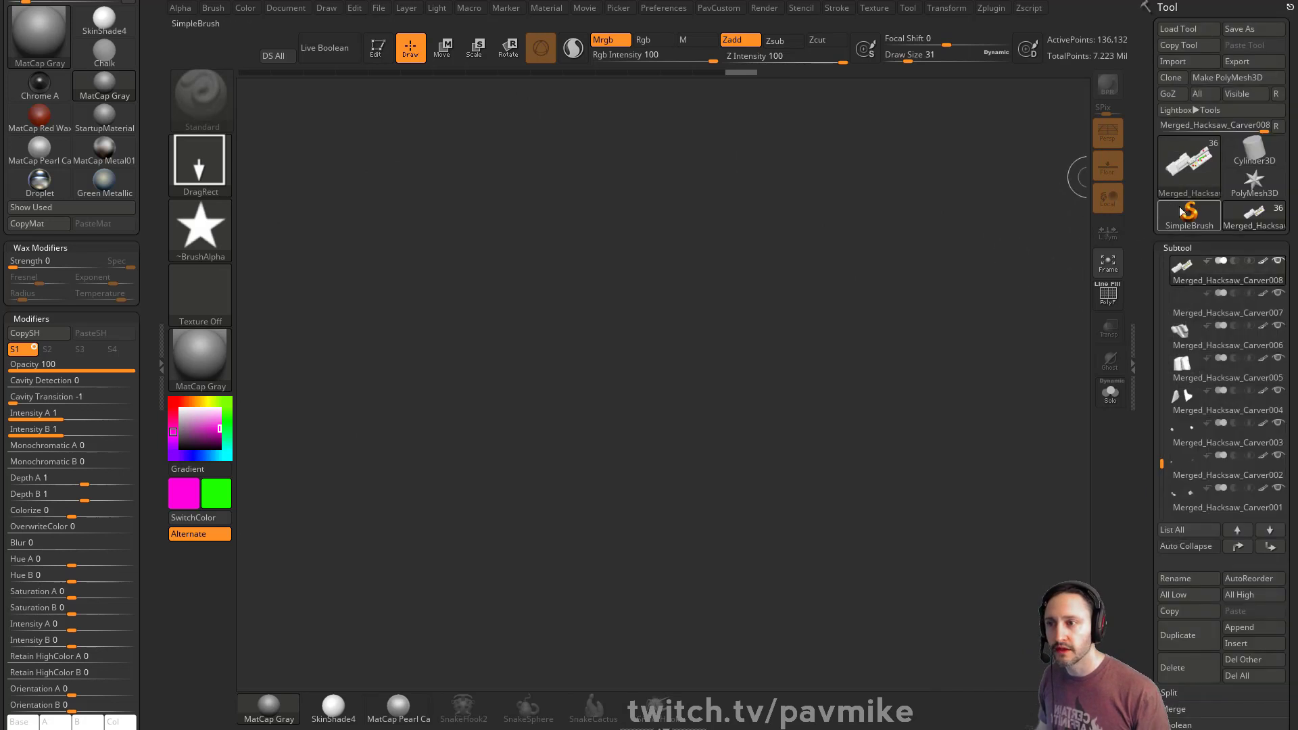
pyautogui.click(1188, 215)
pyautogui.click(1253, 150)
pyautogui.moveTo(609, 384); pyautogui.dragTo(669, 493)
pyautogui.click(376, 48)
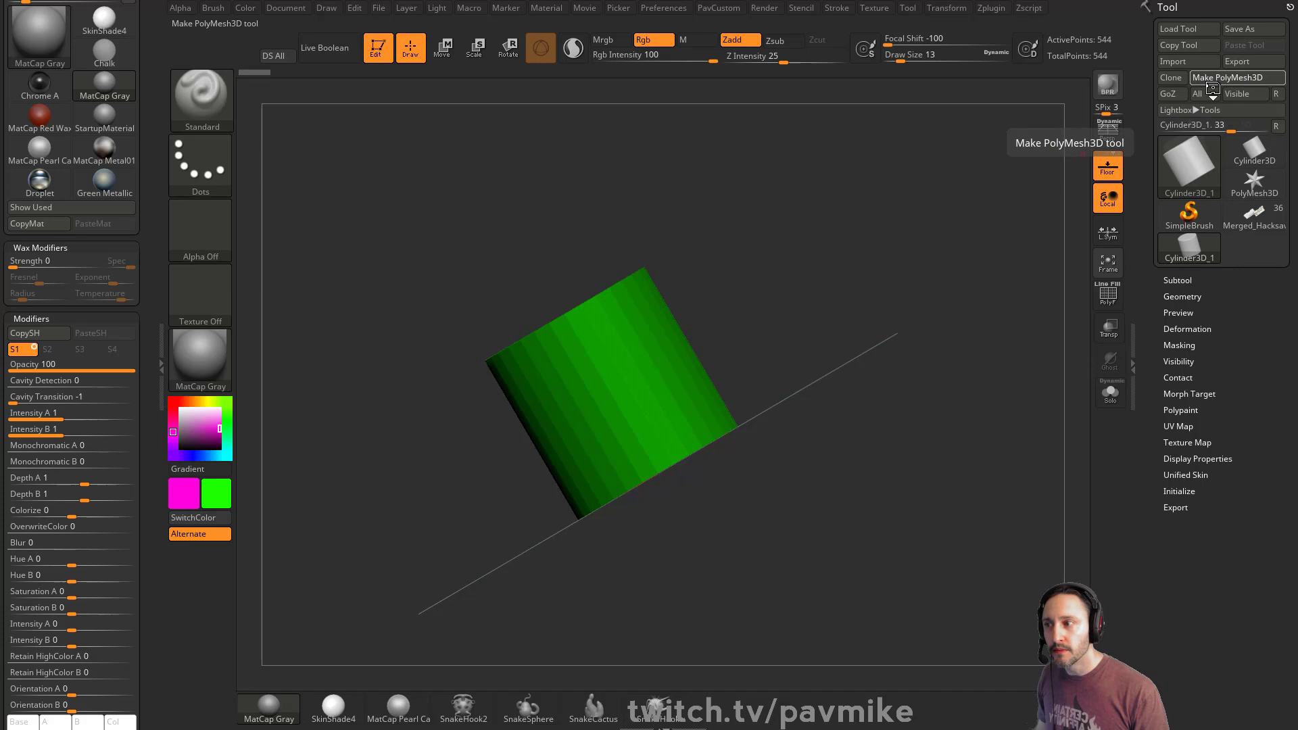
# - Convert the cylinder to a PolyMesh3D and enable polypaint on its subtool
pyautogui.click(1227, 77)
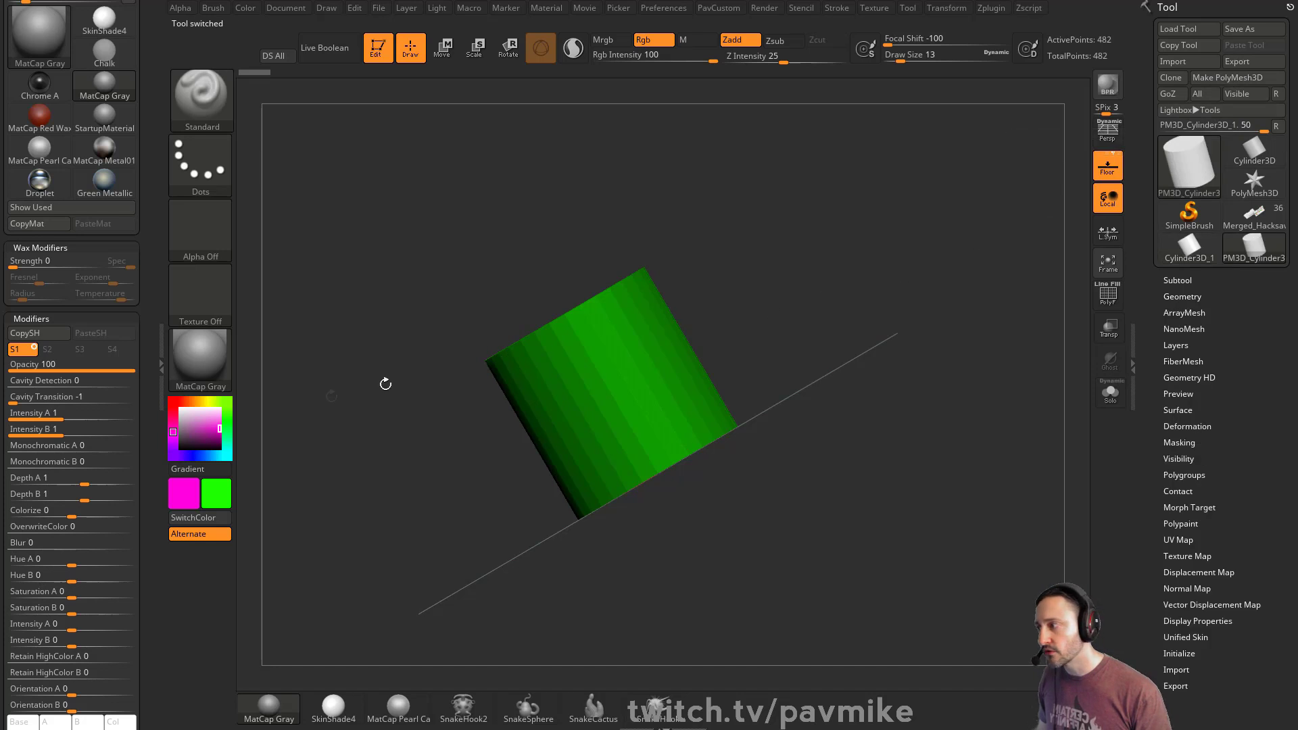
pyautogui.click(1179, 296)
pyautogui.click(1182, 278)
pyautogui.click(1261, 290)
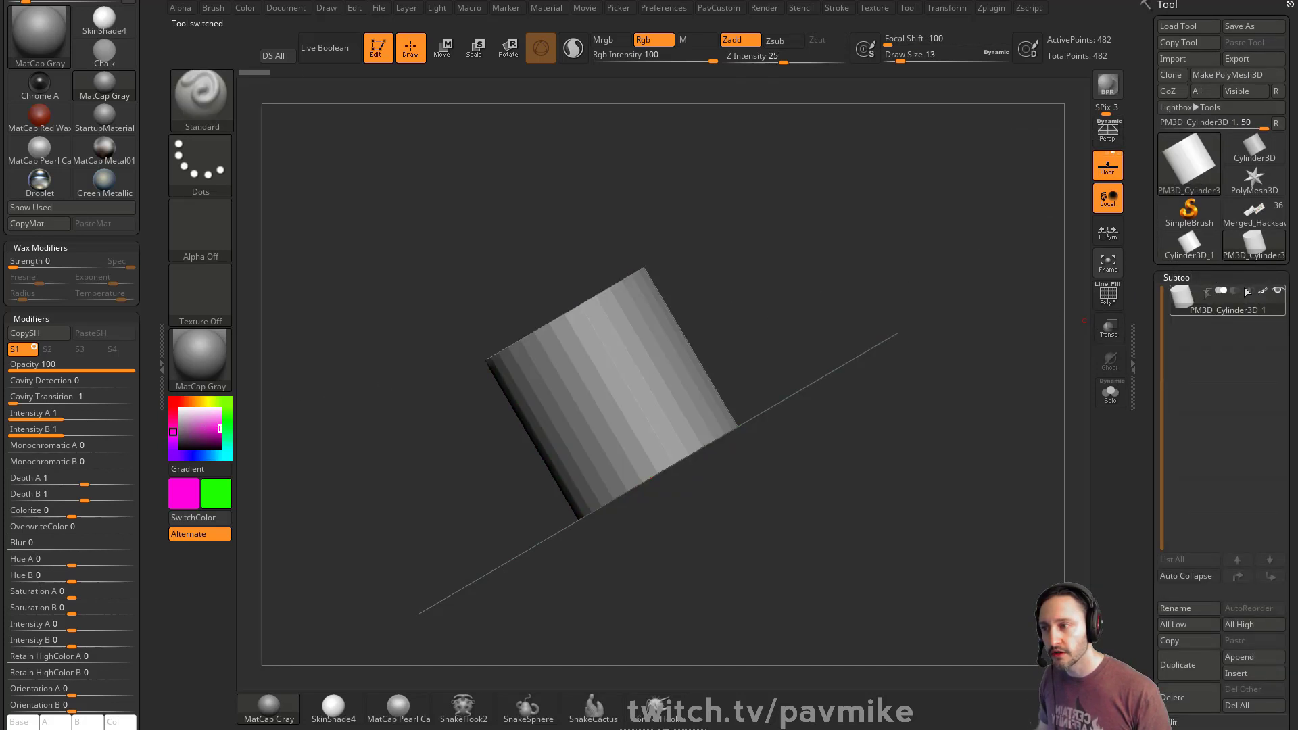
# - Set the draw size to 87 and inspect the cylinder's polygon density with the polyframe
pyautogui.moveTo(953, 278); pyautogui.dragTo(903, 322)
pyautogui.keyDown('ctrl'); pyautogui.moveTo(828, 281); pyautogui.dragTo(881, 319, button='right'); pyautogui.keyUp('ctrl')
pyautogui.press('s')
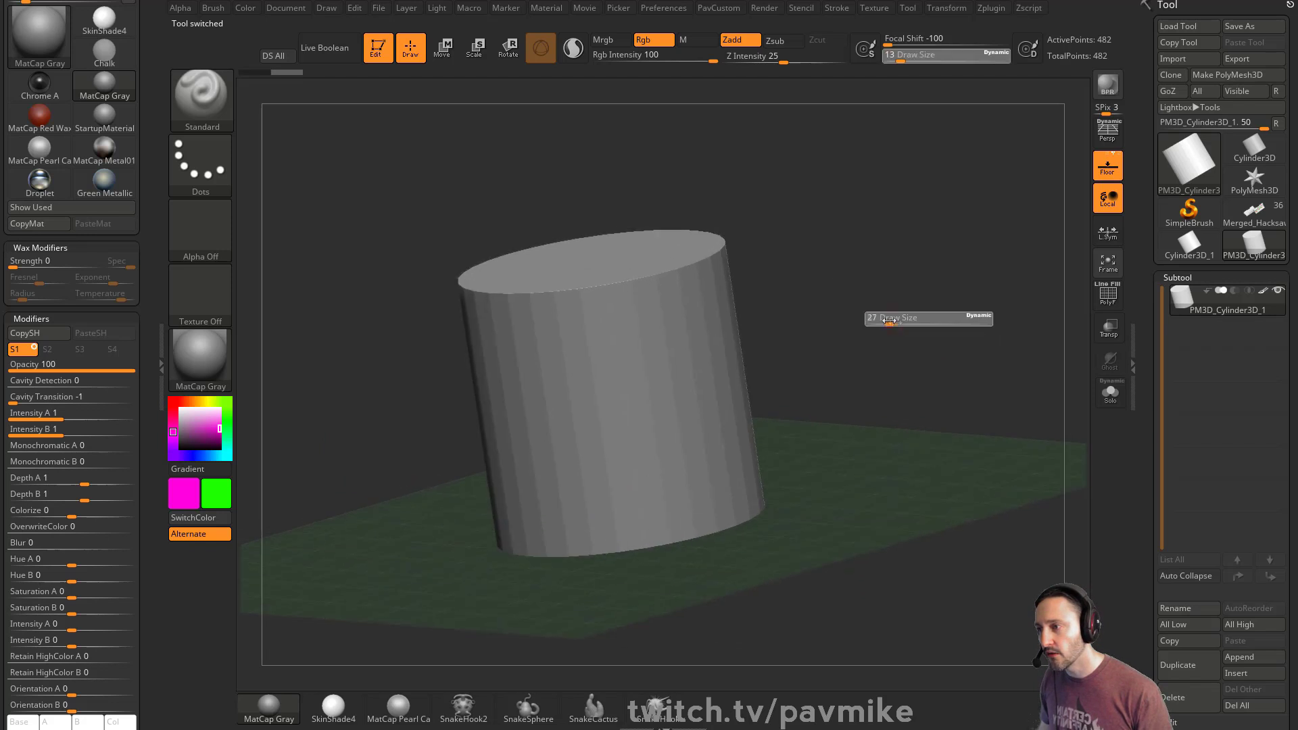
pyautogui.moveTo(882, 318); pyautogui.dragTo(913, 323)
pyautogui.click(1108, 294)
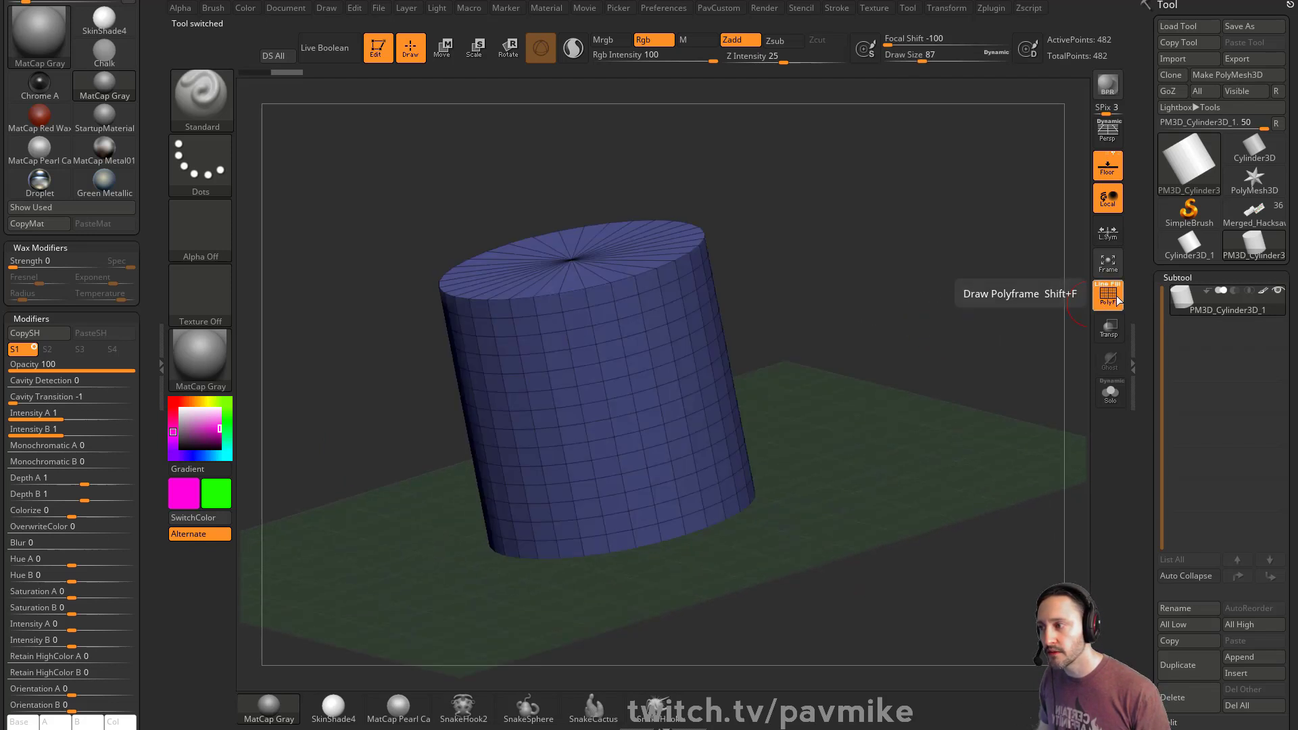
pyautogui.click(1108, 294)
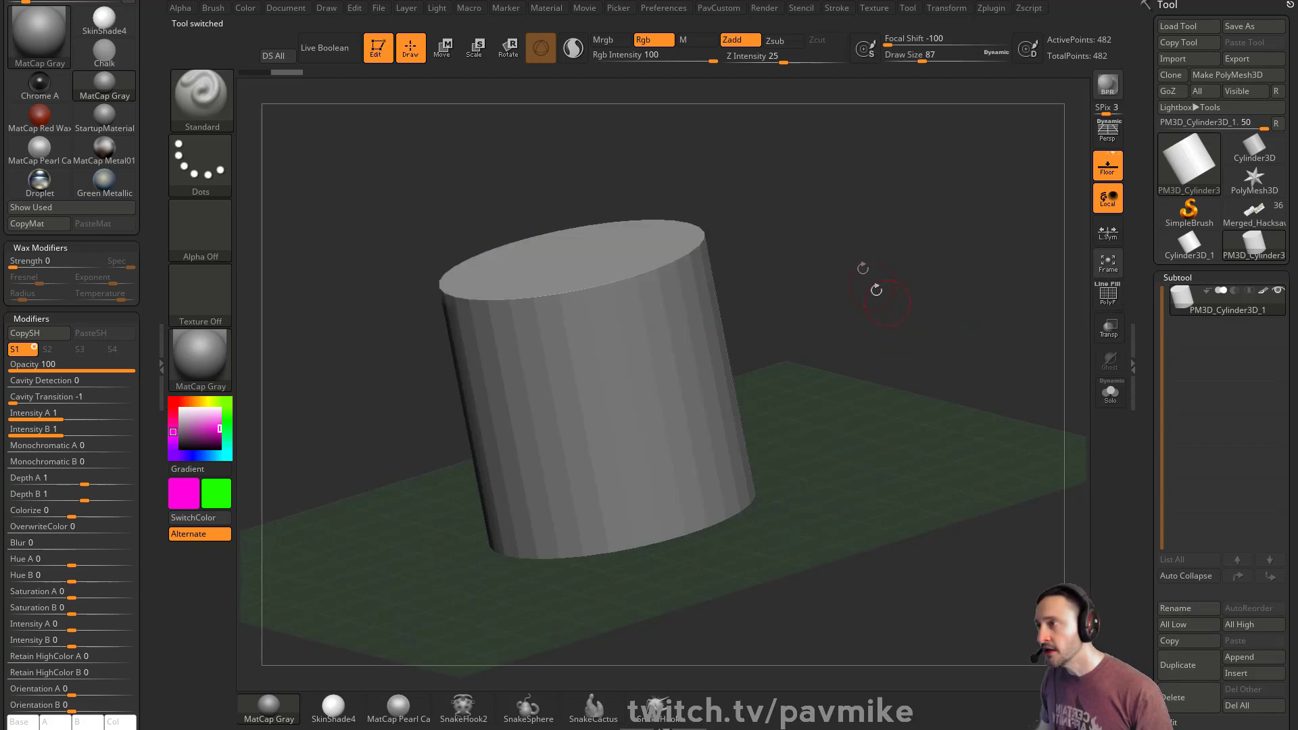
# - Turn Rgb off and sculpt shallow raised bumps on the cylinder's side with Zadd only
pyautogui.click(643, 39)
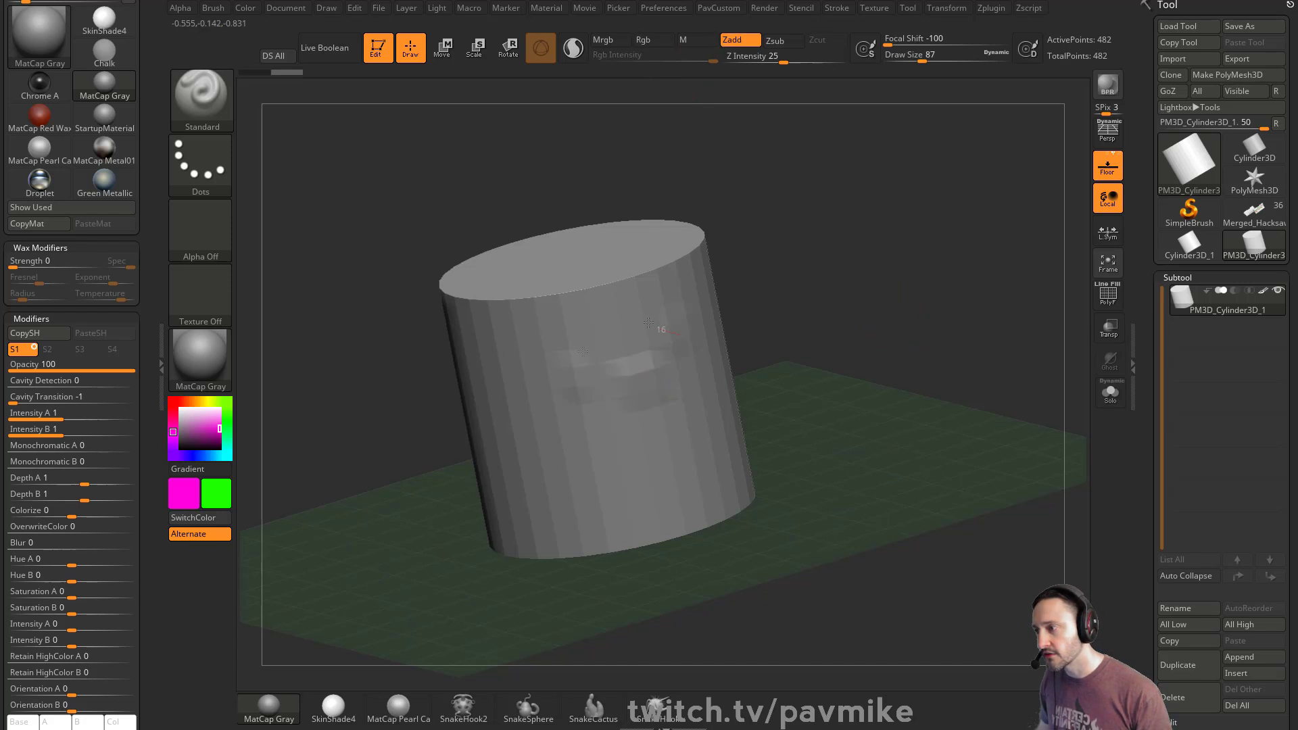
pyautogui.moveTo(601, 375); pyautogui.dragTo(643, 366)
# - Turn Rgb back on, paint a soft green spot over the cylinder's bumps and set the draw size to 149
pyautogui.click(650, 40)
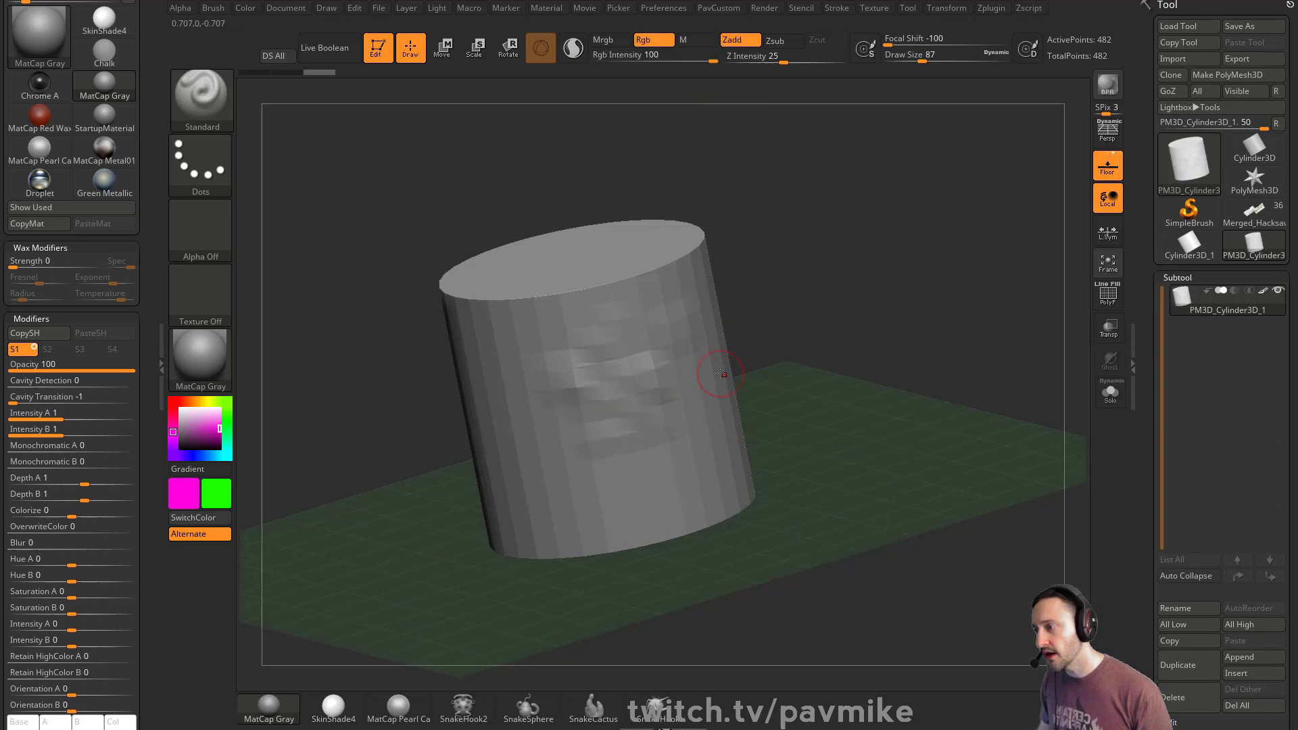
pyautogui.moveTo(659, 376)
pyautogui.mouseDown()
pyautogui.moveTo(666, 363)
pyautogui.moveTo(602, 393)
pyautogui.mouseUp()
pyautogui.press('s')
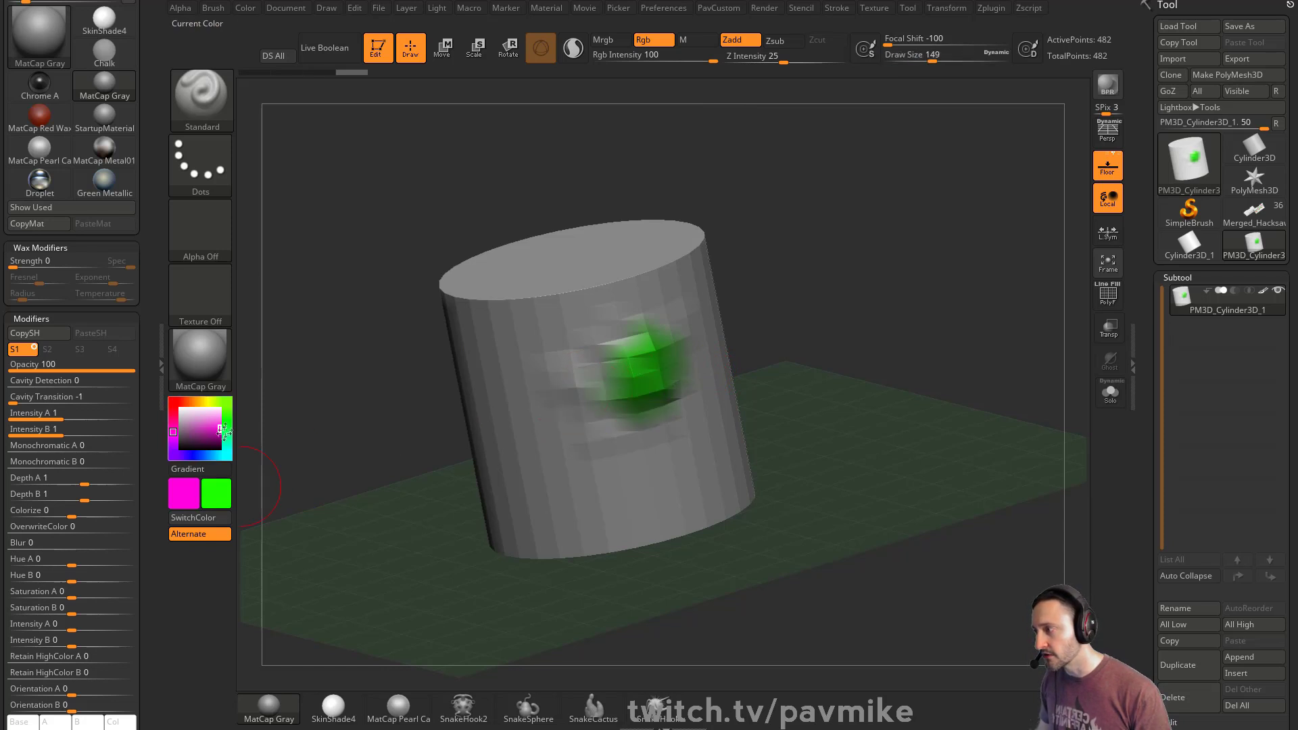
# - Choose a lighter green and sculpt a raised green patch over the cylinder's bumps with Rgb and Zadd both on
pyautogui.click(228, 497)
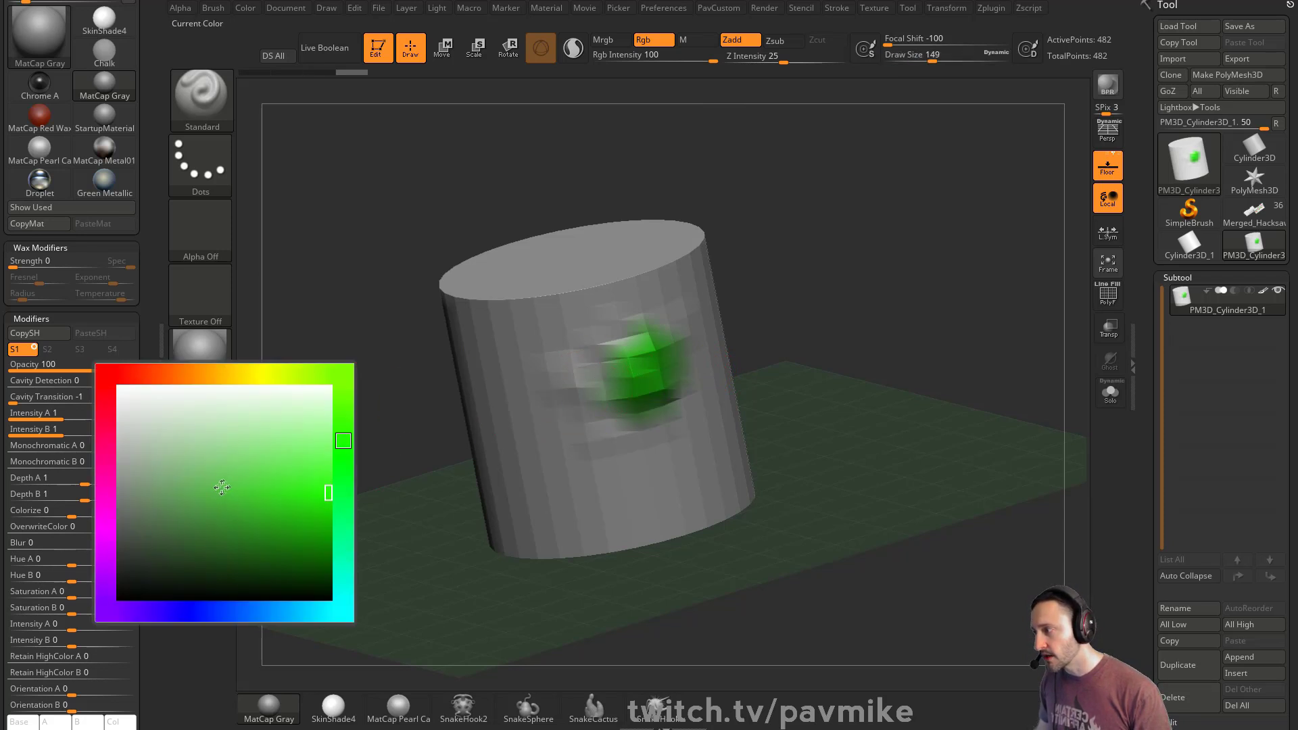
pyautogui.click(315, 473)
pyautogui.moveTo(682, 405)
pyautogui.mouseDown()
pyautogui.moveTo(609, 426)
pyautogui.moveTo(639, 438)
pyautogui.mouseUp()
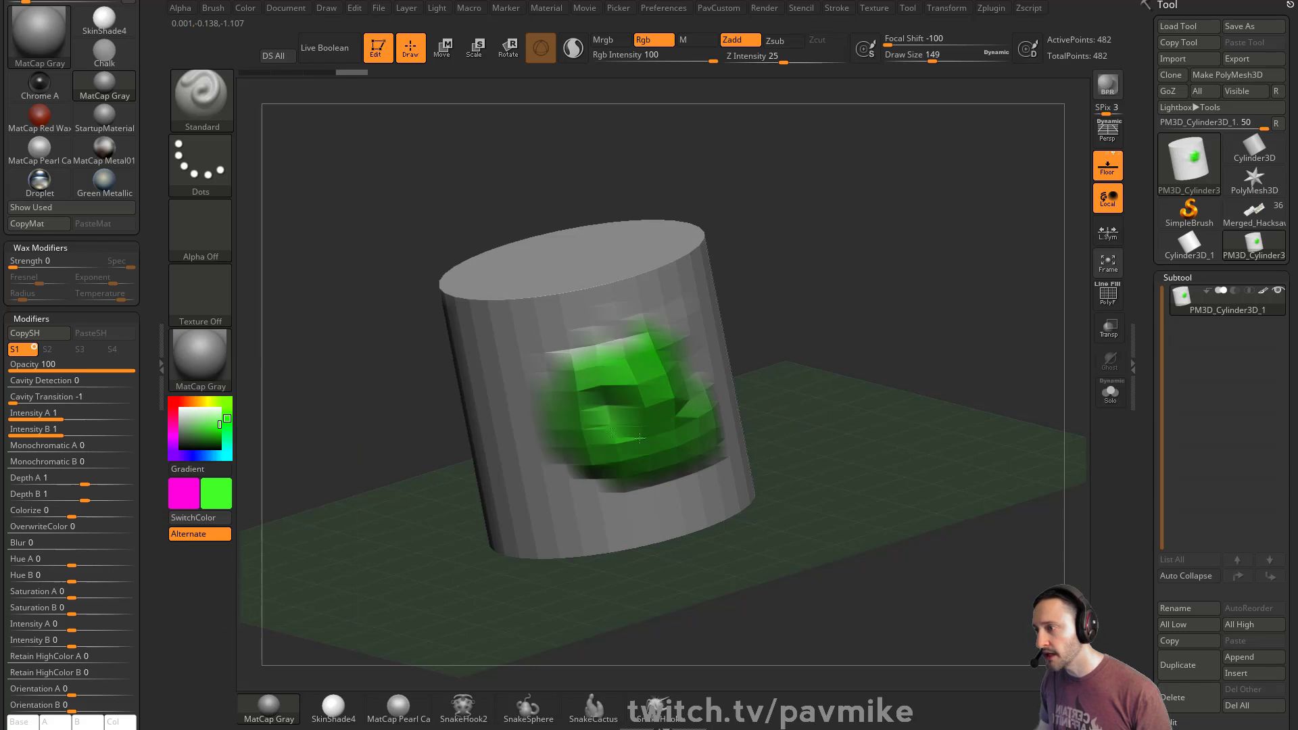
# - Turn Zadd off and extend the green paint around the cylinder's side with Rgb only, reducing the draw size to 120
pyautogui.click(732, 40)
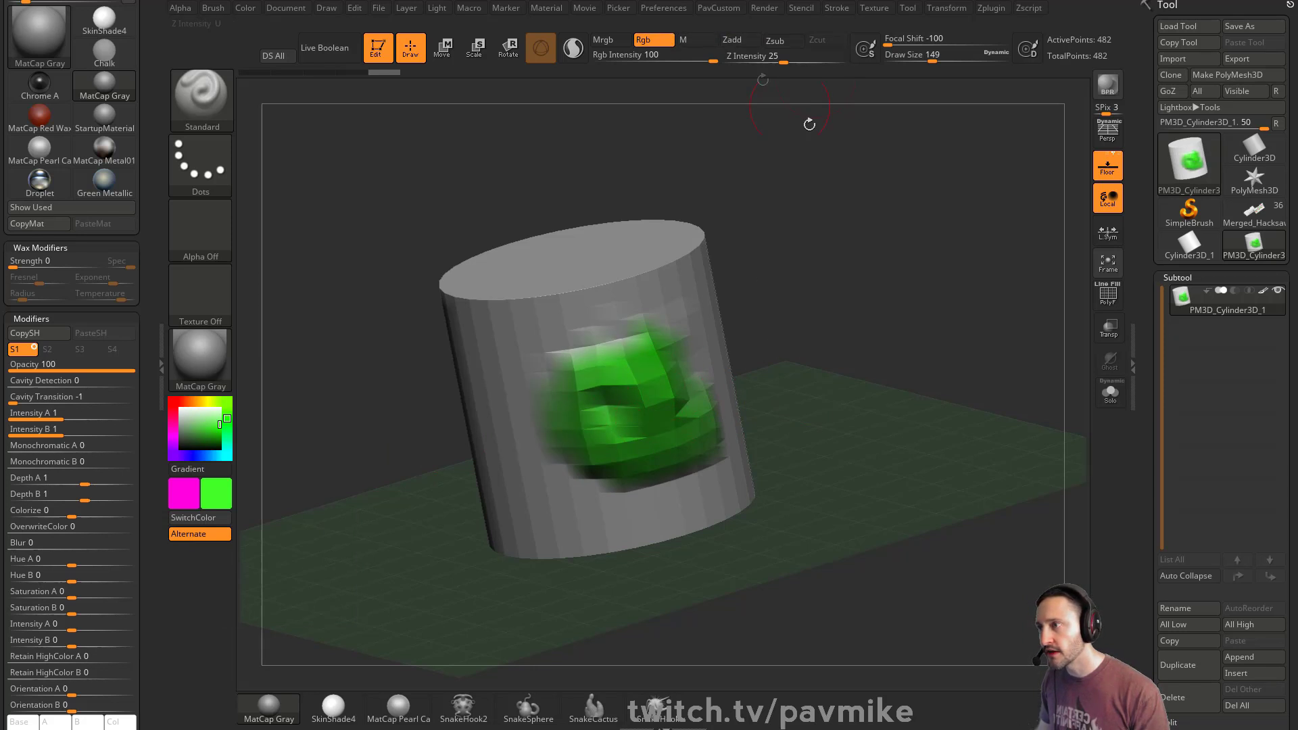
pyautogui.moveTo(809, 124); pyautogui.dragTo(743, 155)
pyautogui.moveTo(804, 313)
pyautogui.mouseDown()
pyautogui.moveTo(791, 335)
pyautogui.moveTo(798, 301)
pyautogui.mouseUp()
pyautogui.keyDown('alt'); pyautogui.moveTo(1027, 207); pyautogui.dragTo(791, 249); pyautogui.keyUp('alt')
pyautogui.moveTo(683, 359); pyautogui.dragTo(713, 330)
pyautogui.keyDown('alt'); pyautogui.moveTo(962, 205); pyautogui.dragTo(811, 284); pyautogui.keyUp('alt')
pyautogui.press('s')
pyautogui.moveTo(657, 371); pyautogui.dragTo(653, 372)
pyautogui.moveTo(653, 349); pyautogui.dragTo(643, 373)
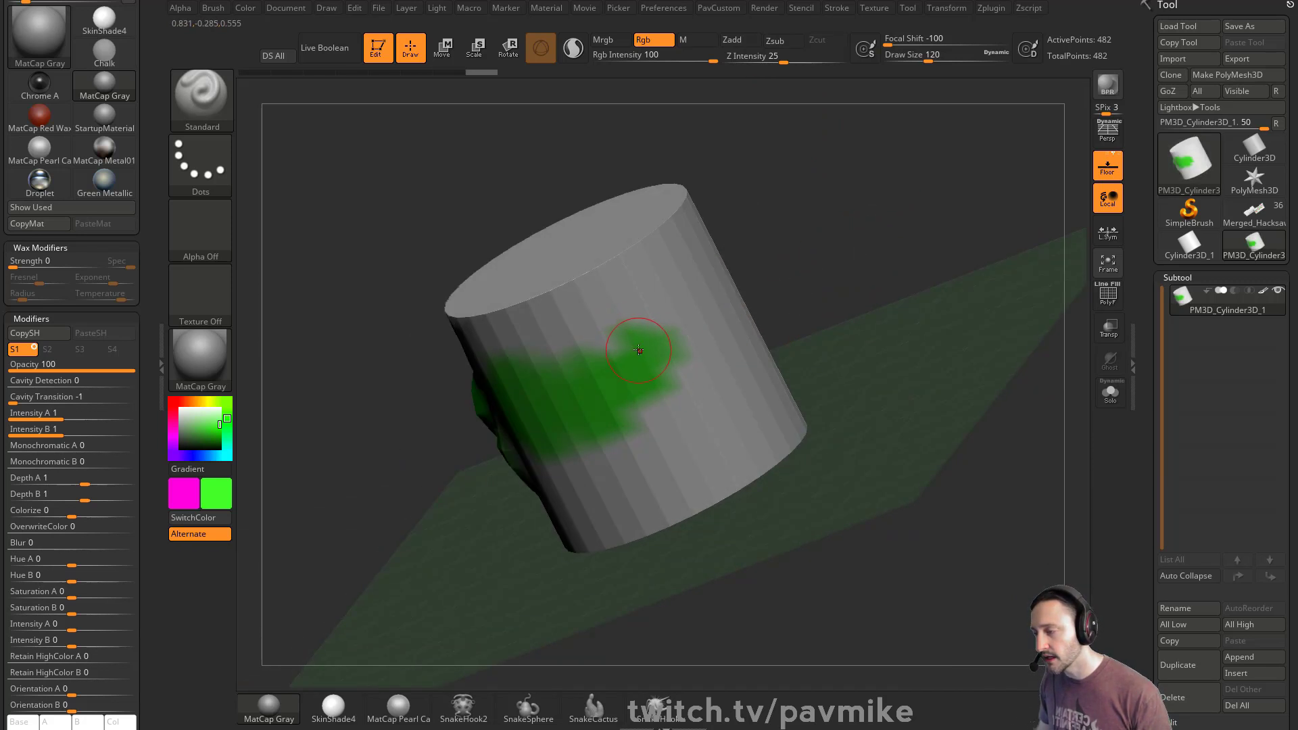
pyautogui.moveTo(834, 267); pyautogui.dragTo(825, 261)
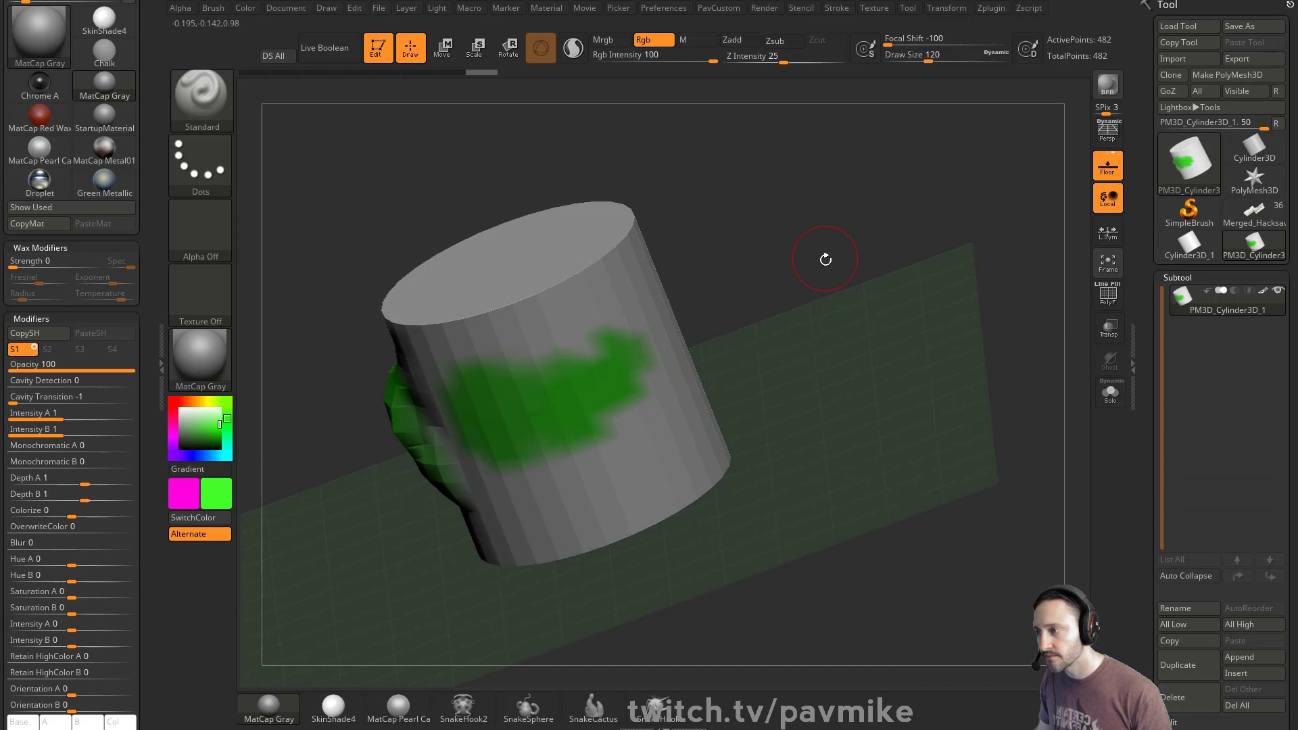
# - Subdivide the cylinder up to subdivision level 5
pyautogui.press('ctrl')
pyautogui.hotkey('ctrl', 'd')
pyautogui.scroll(-8, 1180, 304)
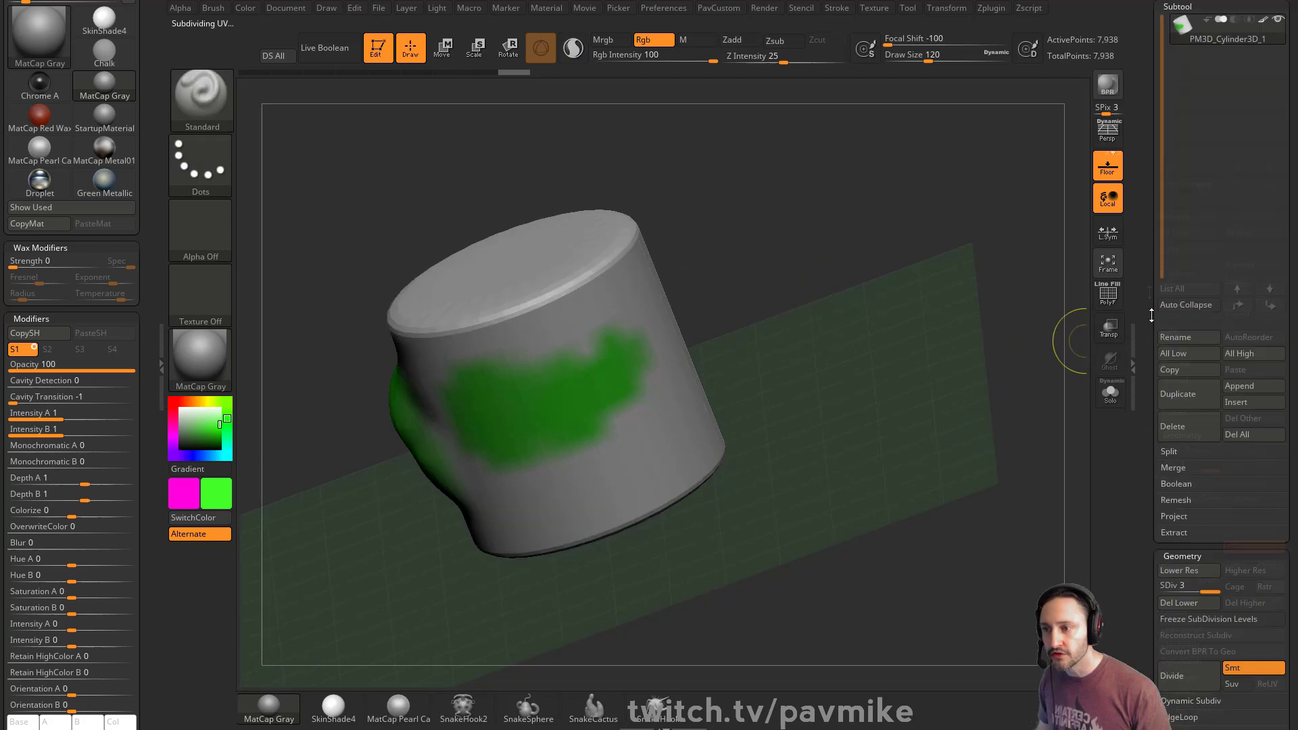
pyautogui.hotkey('ctrl', 'd')
pyautogui.hotkey('ctrl', 'd')
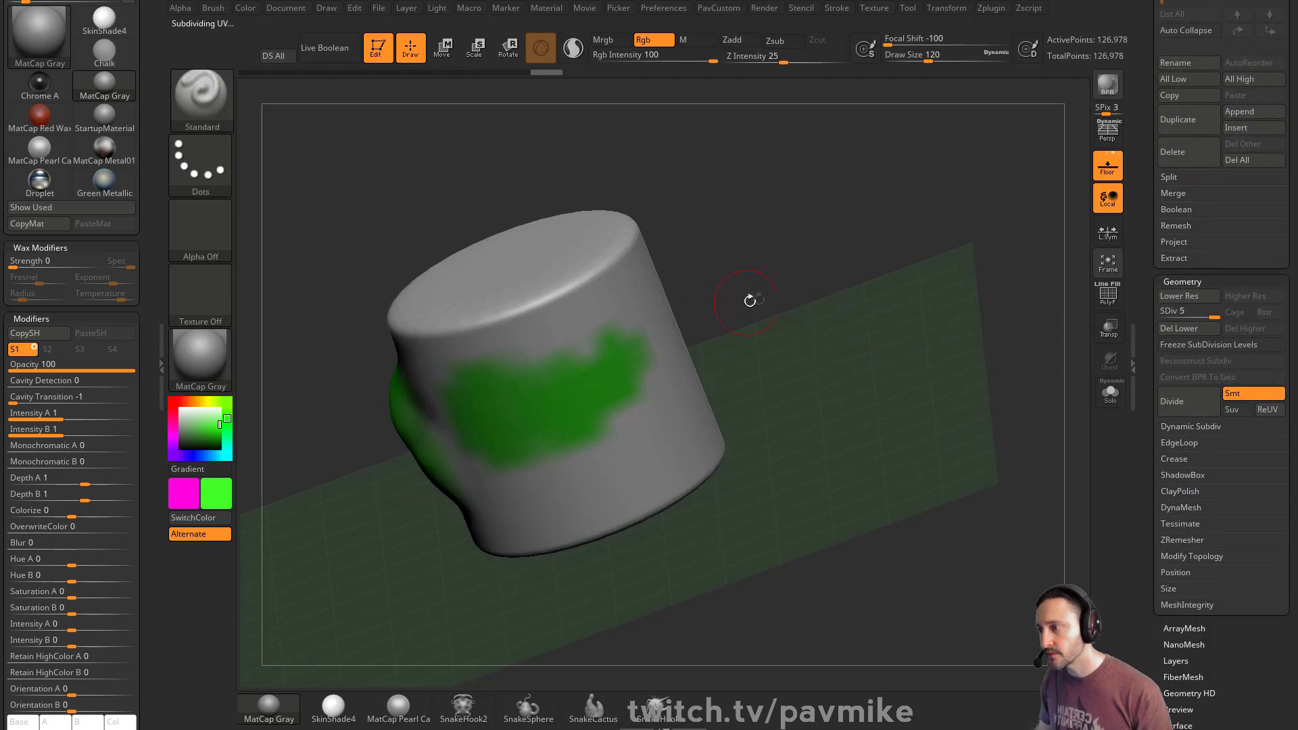
# - Set the draw size to 62 and paint a sharp curved green stroke and a green dot on the cylinder's side
pyautogui.moveTo(750, 301); pyautogui.dragTo(696, 311)
pyautogui.press('s')
pyautogui.moveTo(679, 378); pyautogui.dragTo(668, 379)
pyautogui.moveTo(652, 442)
pyautogui.mouseDown()
pyautogui.moveTo(724, 363)
pyautogui.moveTo(638, 454)
pyautogui.mouseUp()
pyautogui.click(690, 339)
pyautogui.moveTo(764, 260)
pyautogui.mouseDown()
pyautogui.moveTo(794, 276)
pyautogui.moveTo(750, 297)
pyautogui.mouseUp()
# - Set the draw size to 49, sample the interface's orange as the current colour and paint an orange dot on the cylinder
pyautogui.press('s')
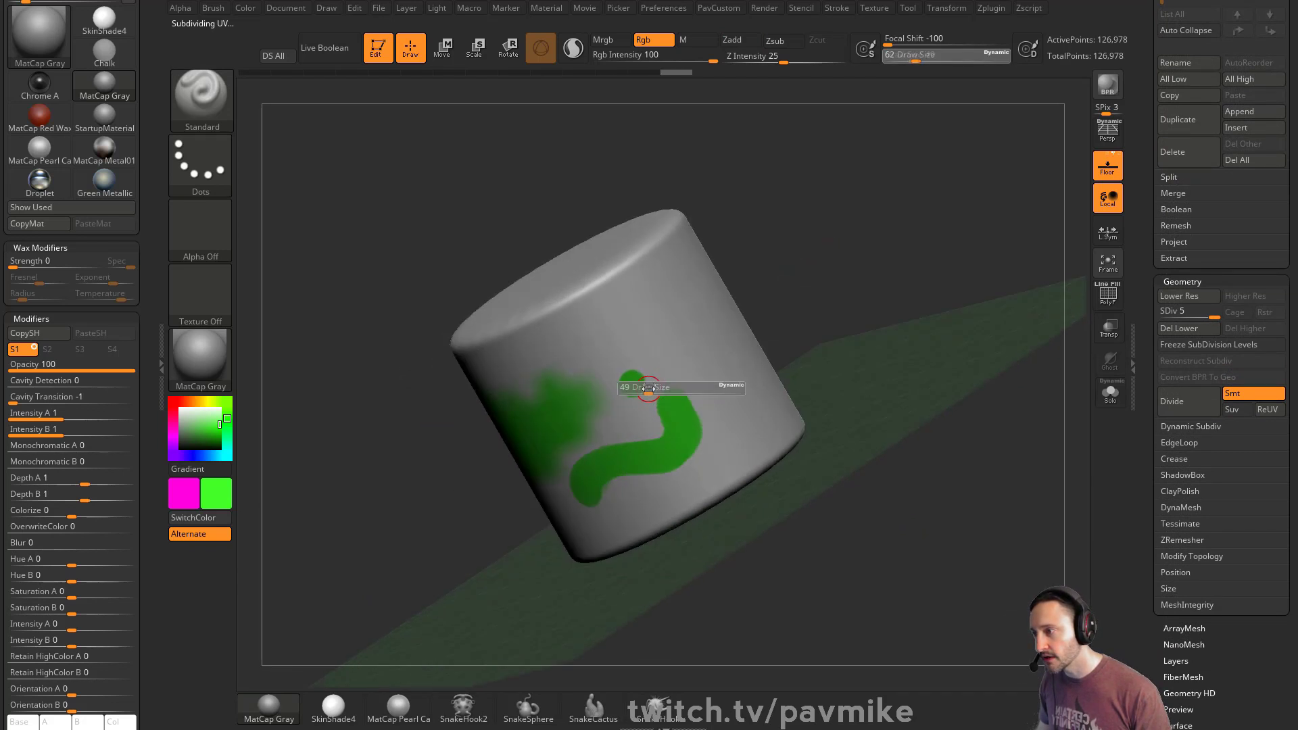
pyautogui.moveTo(648, 387); pyautogui.dragTo(641, 387)
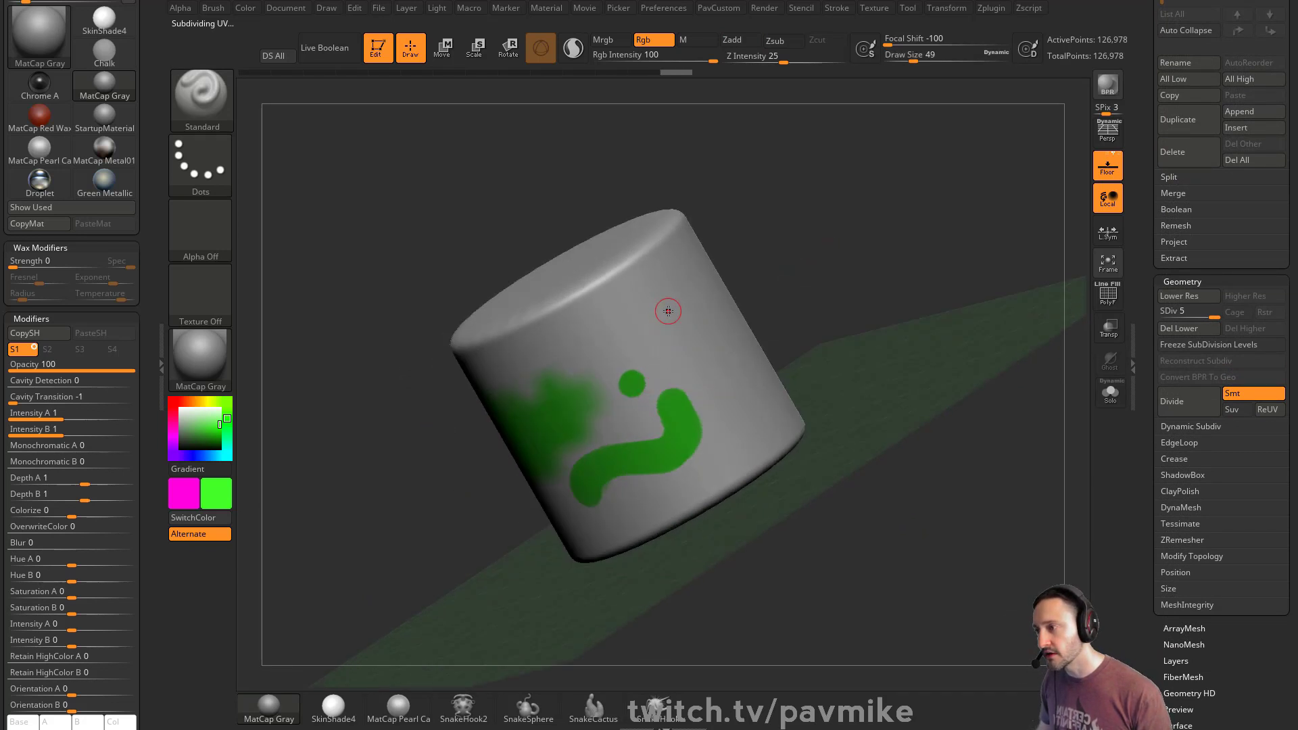
pyautogui.press('c')
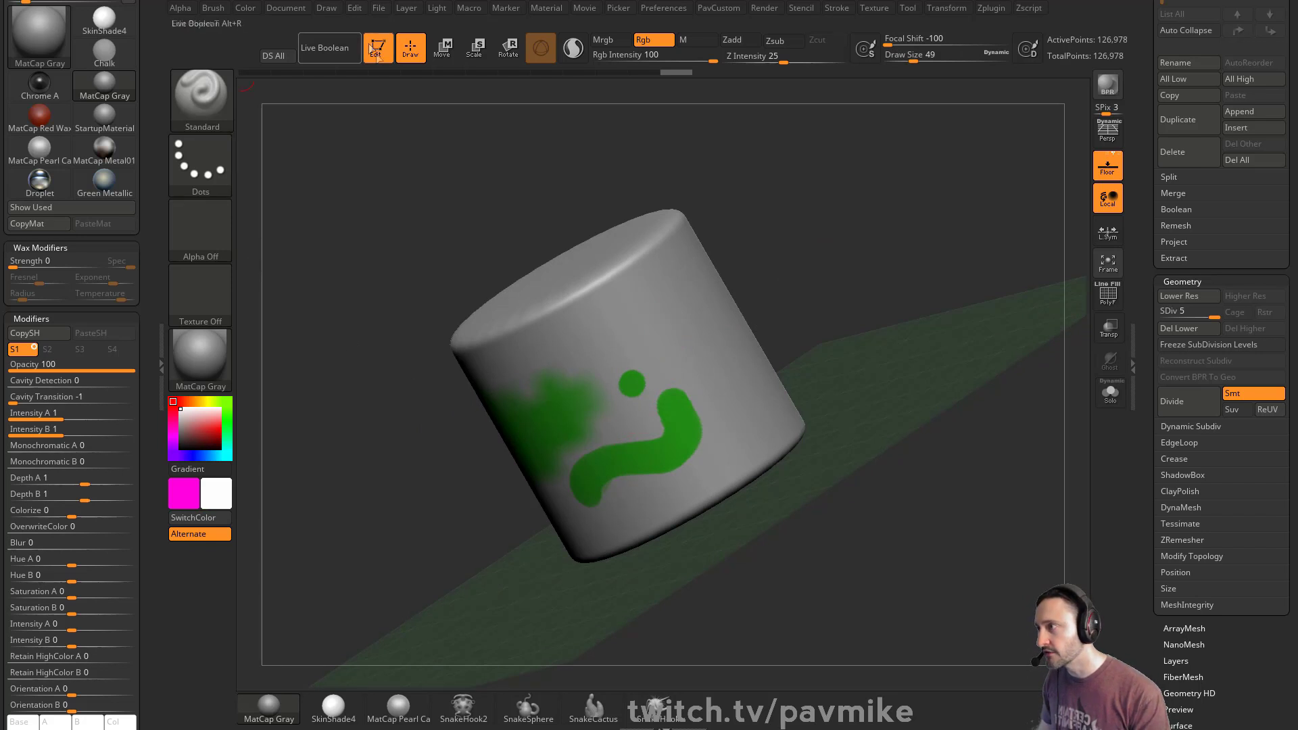
pyautogui.press('c')
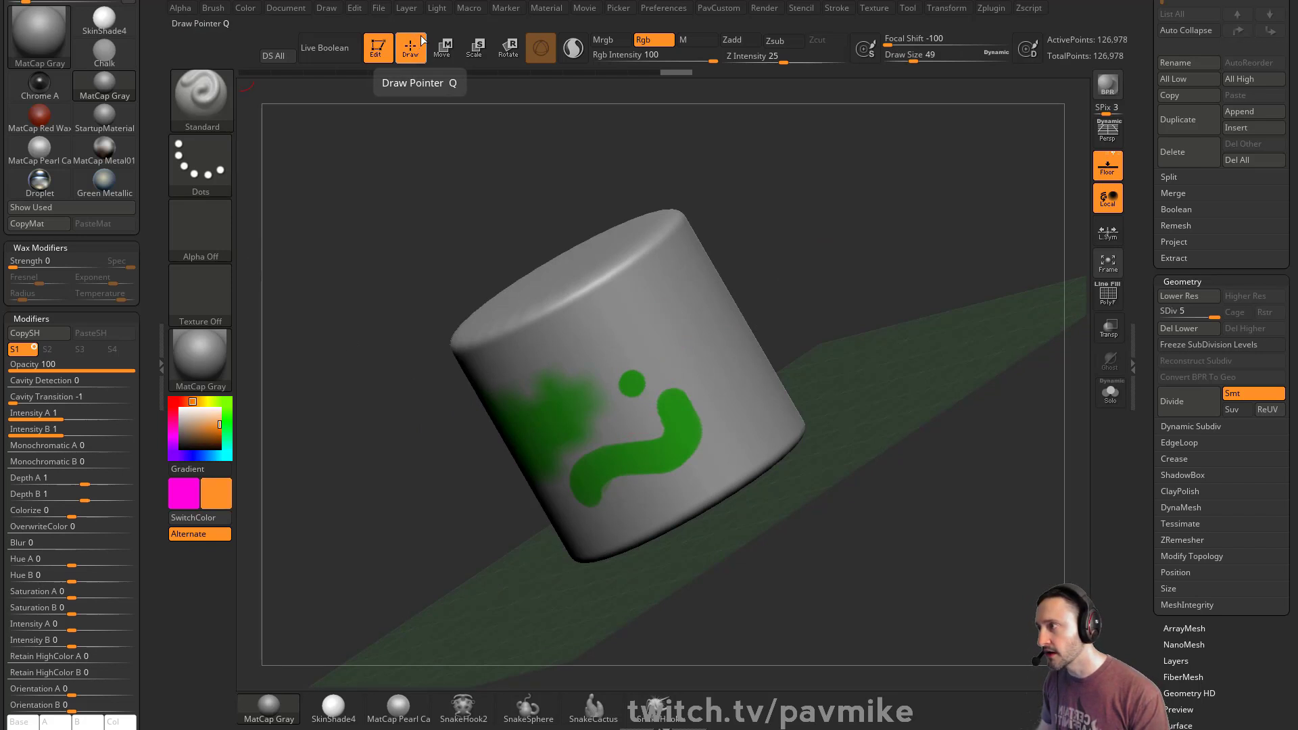
pyautogui.click(673, 331)
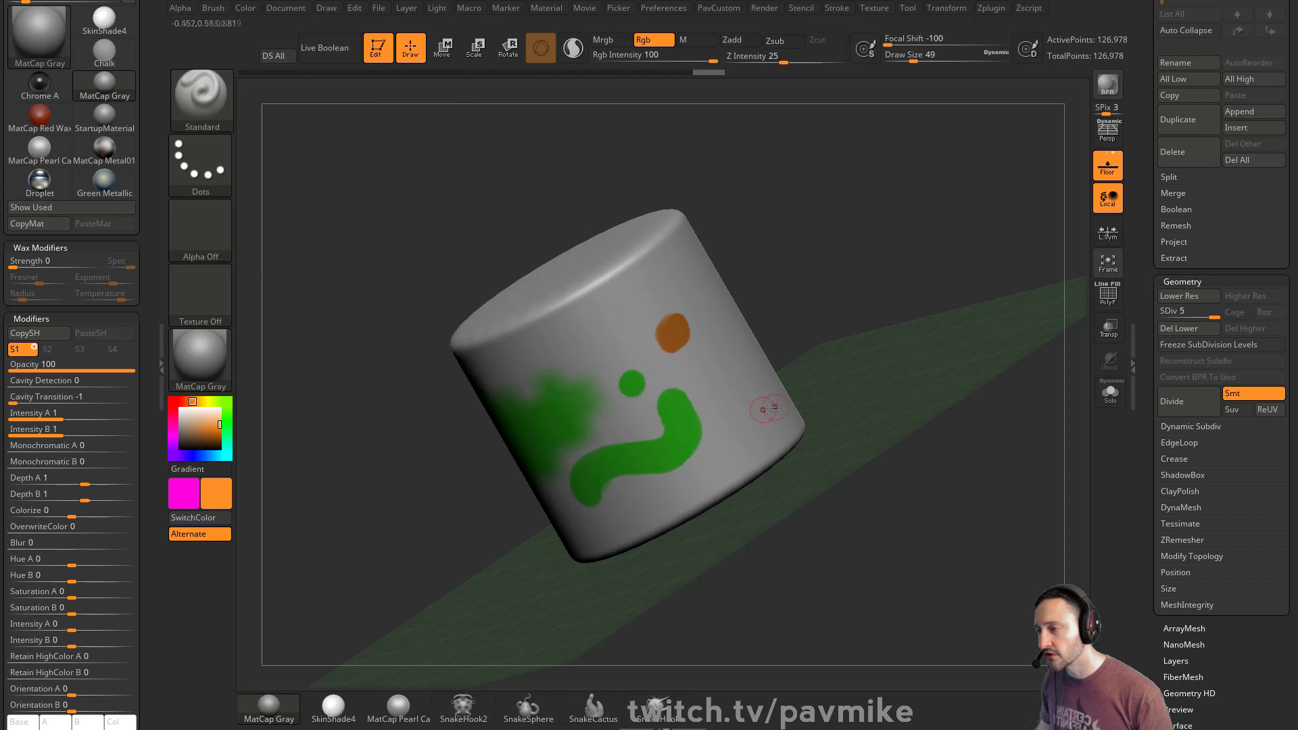
# - Sample white from the cylinder's surface and paint a white dot at each end of the green stroke
pyautogui.press('c')
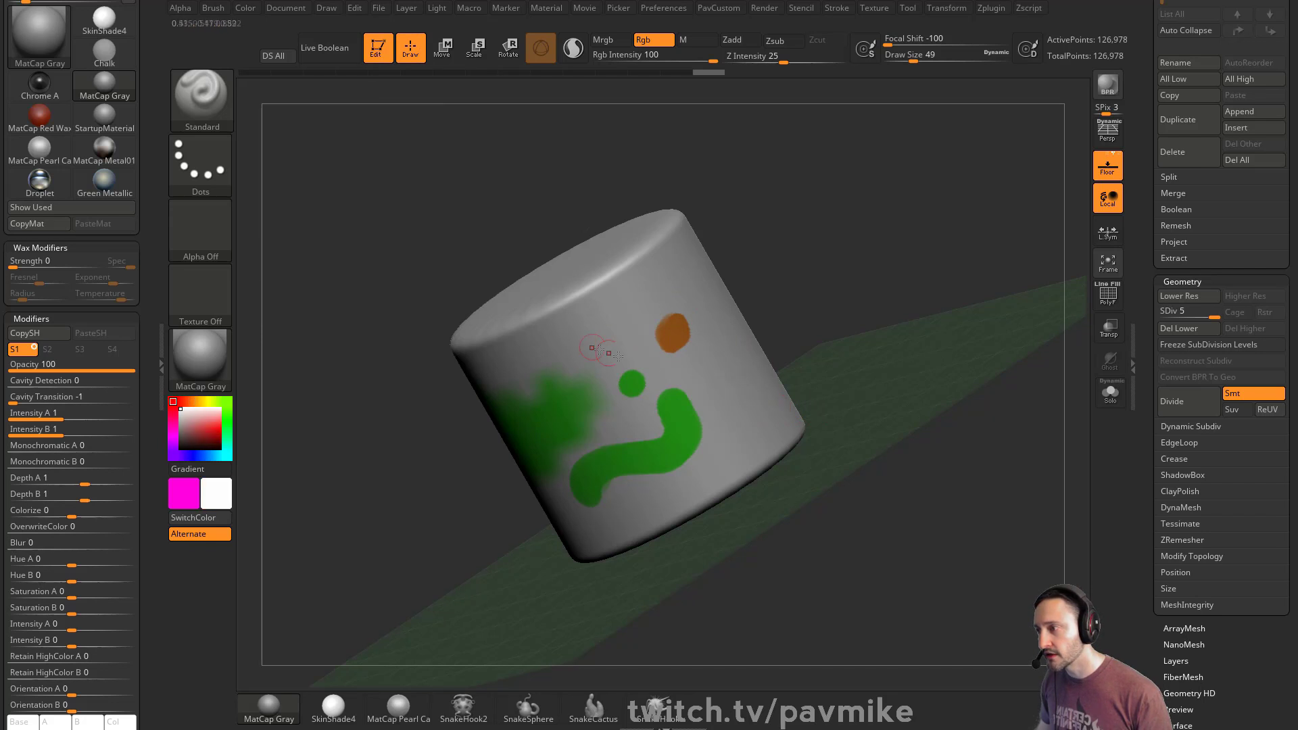
pyautogui.click(673, 409)
pyautogui.click(586, 485)
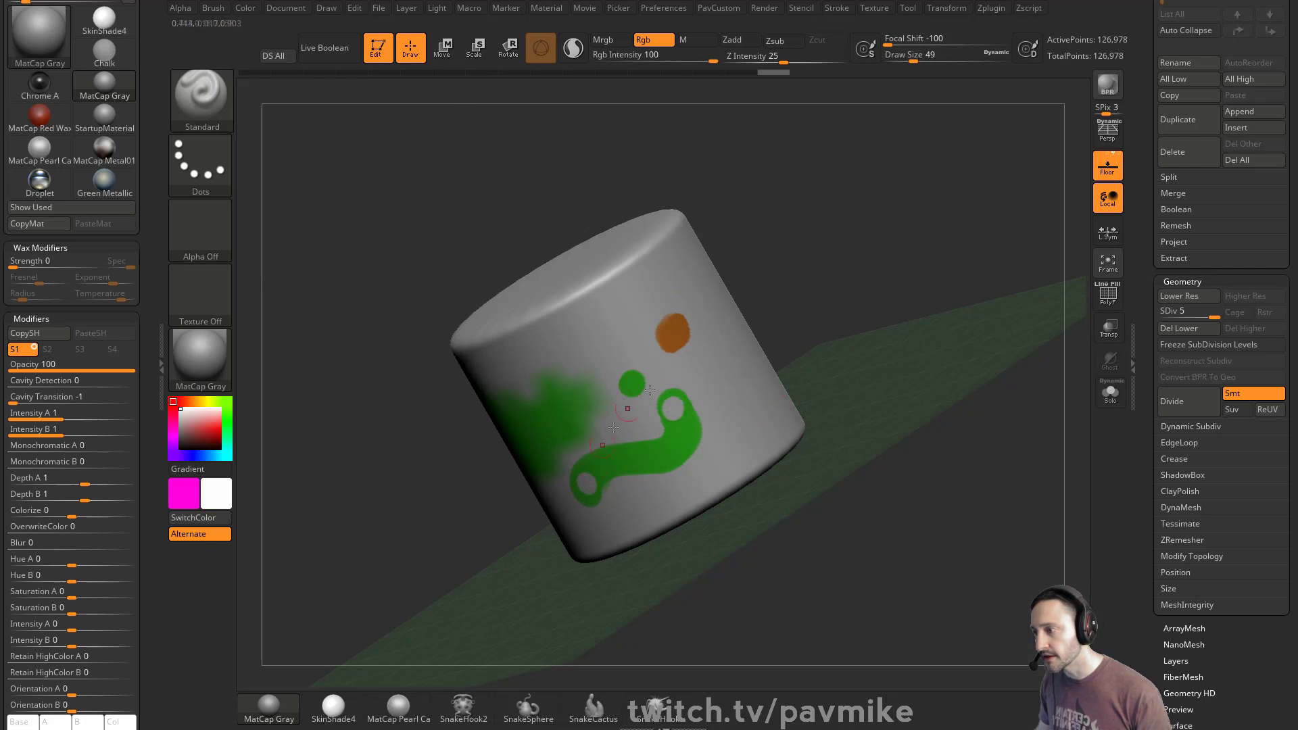
pyautogui.moveTo(812, 287)
pyautogui.mouseDown()
pyautogui.moveTo(854, 261)
pyautogui.moveTo(668, 356)
pyautogui.mouseUp()
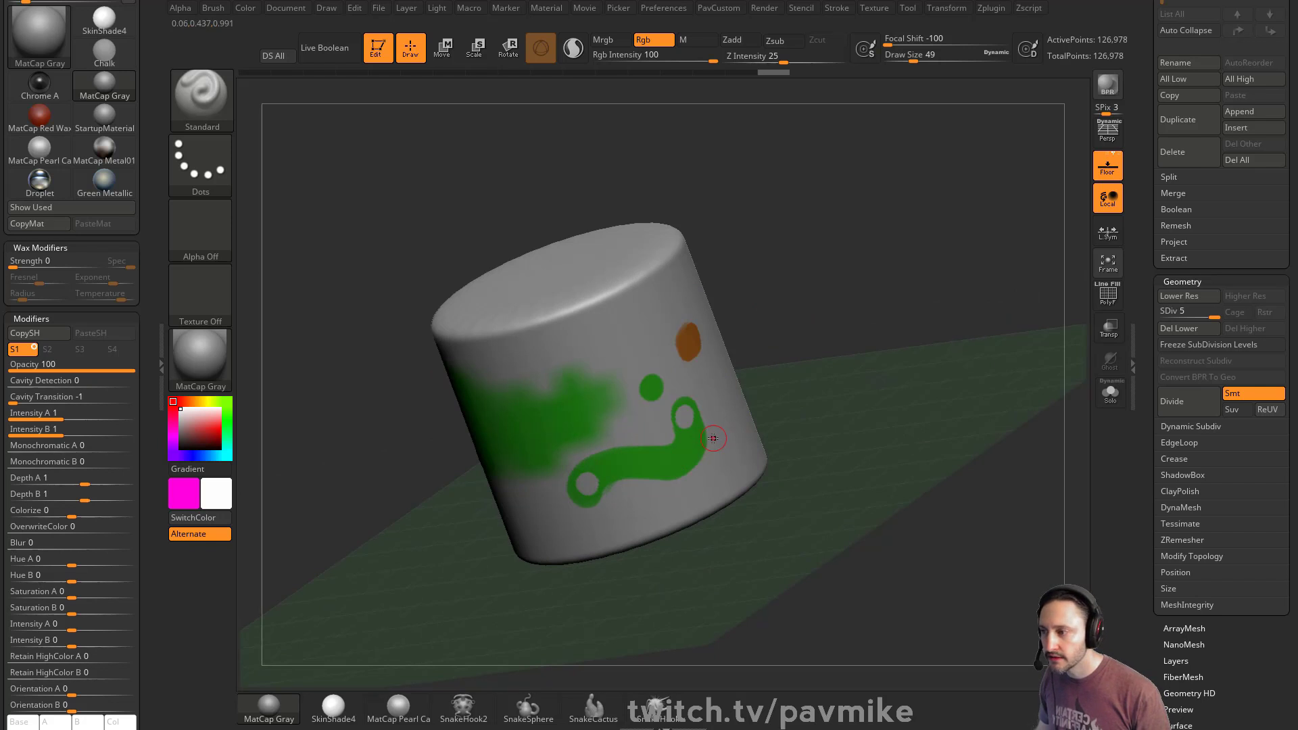
# - Switch to the browser, open the ZBrush 2018 What's New playlist and look through its video titles for the polypaint lessons
pyautogui.click(991, 8)
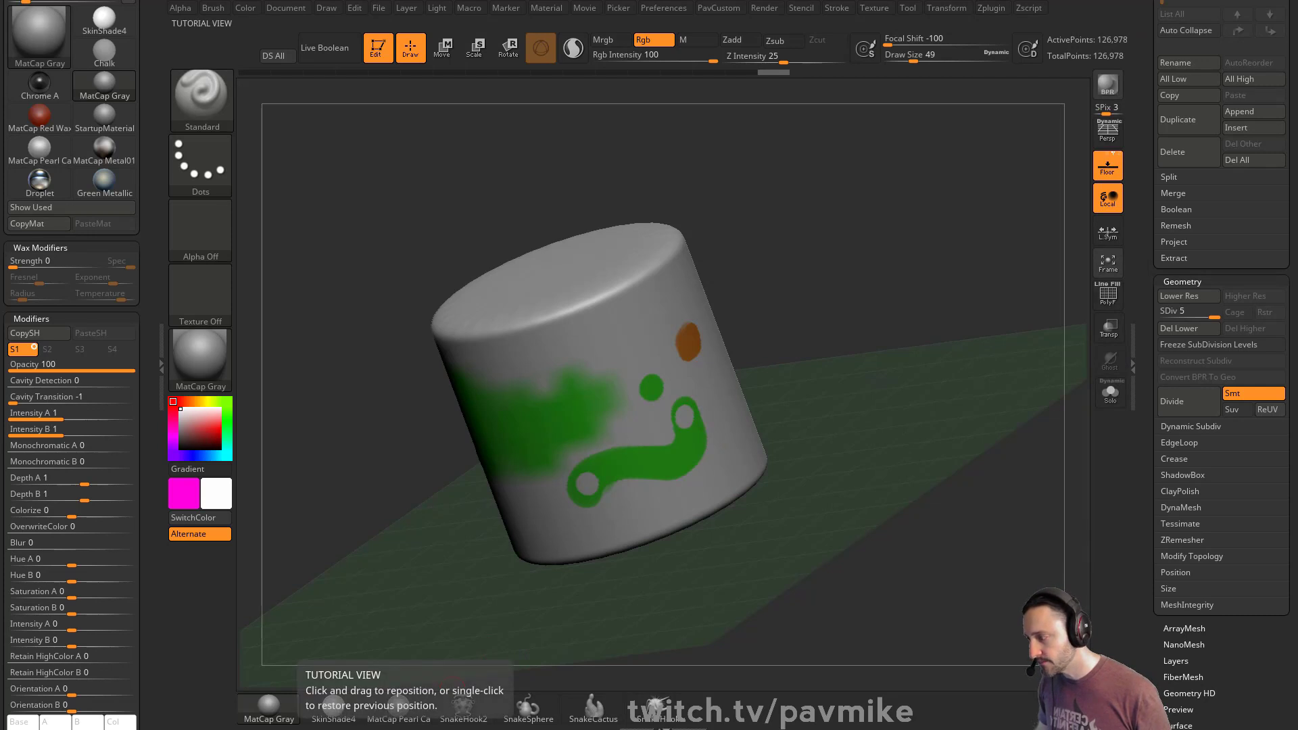
pyautogui.hotkey('alt', 'Tab')
pyautogui.click(237, 36)
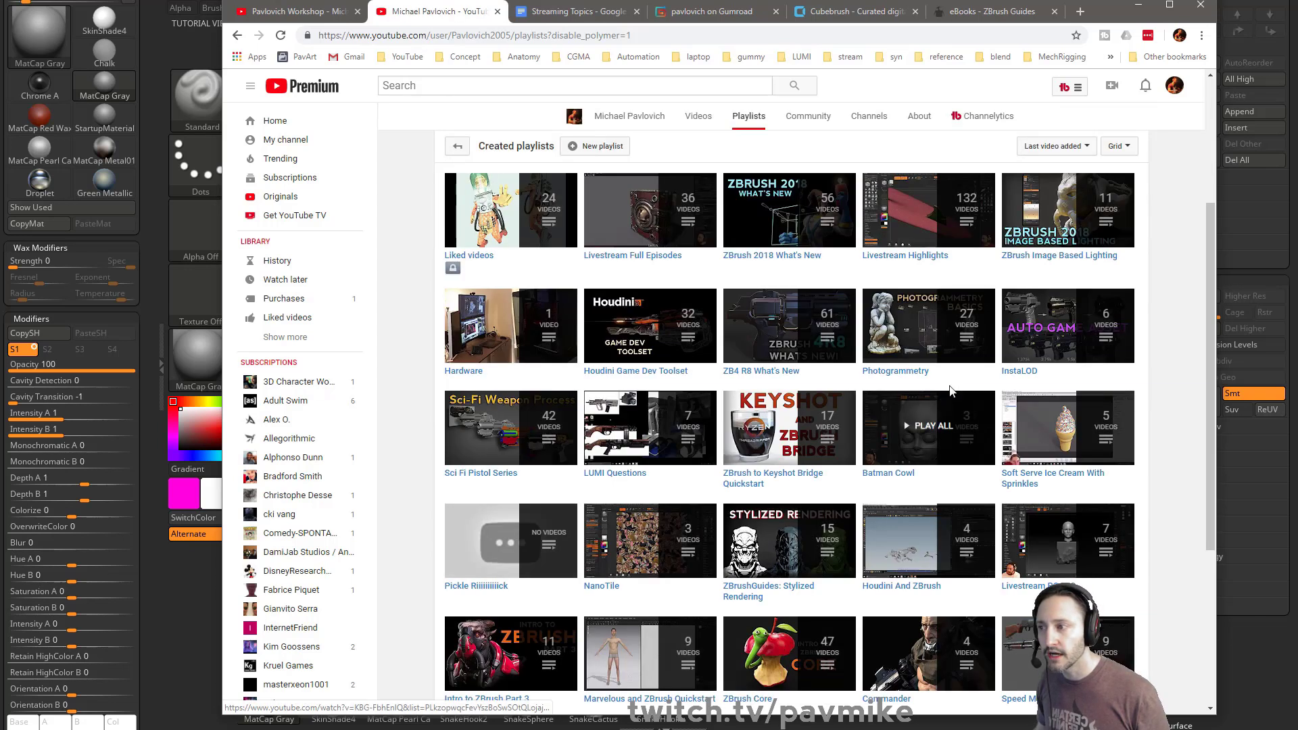
pyautogui.click(778, 263)
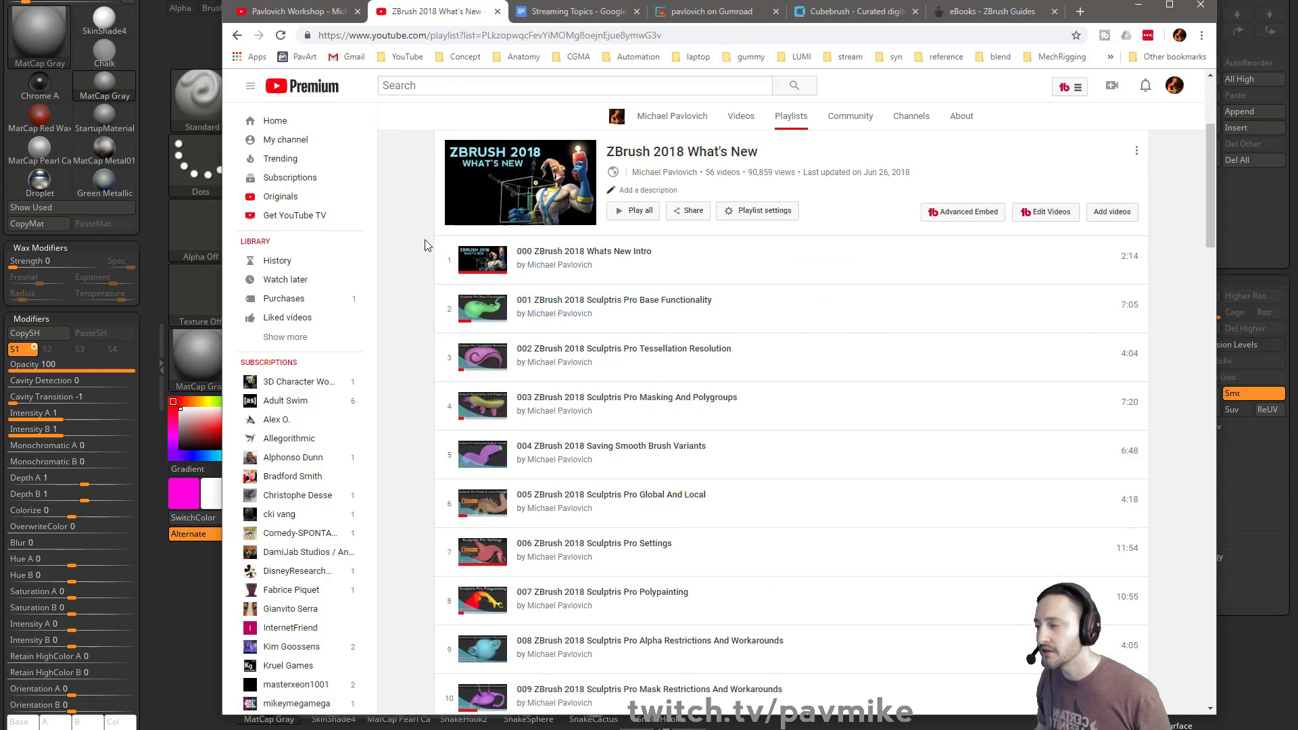
pyautogui.scroll(-10, 420, 239)
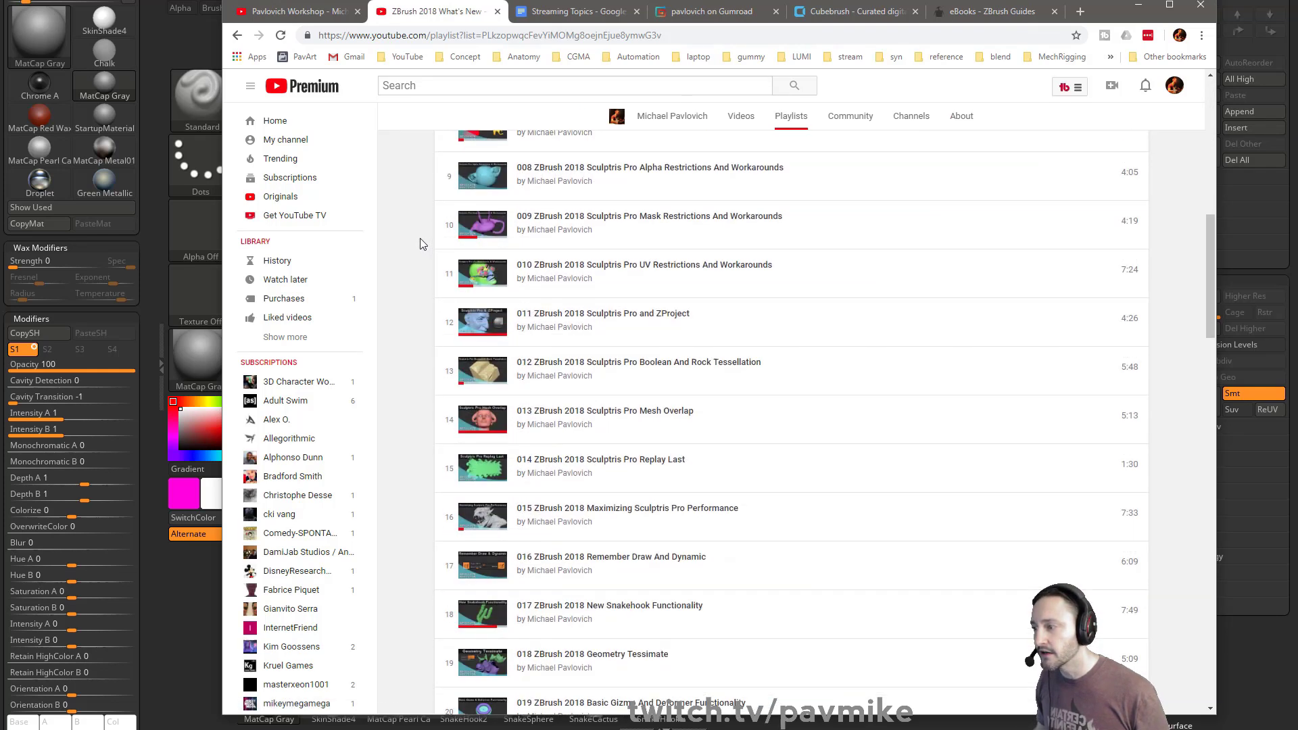
pyautogui.scroll(-12, 420, 238)
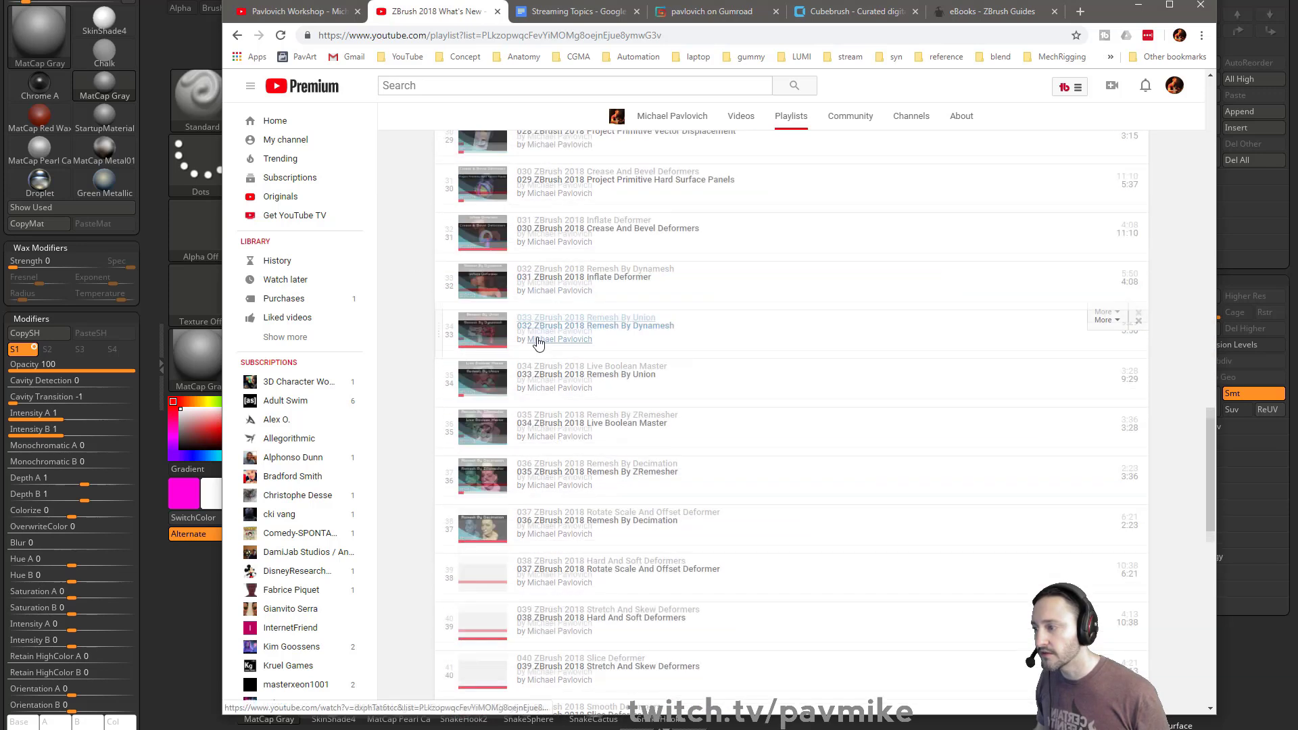
pyautogui.scroll(-10, 539, 344)
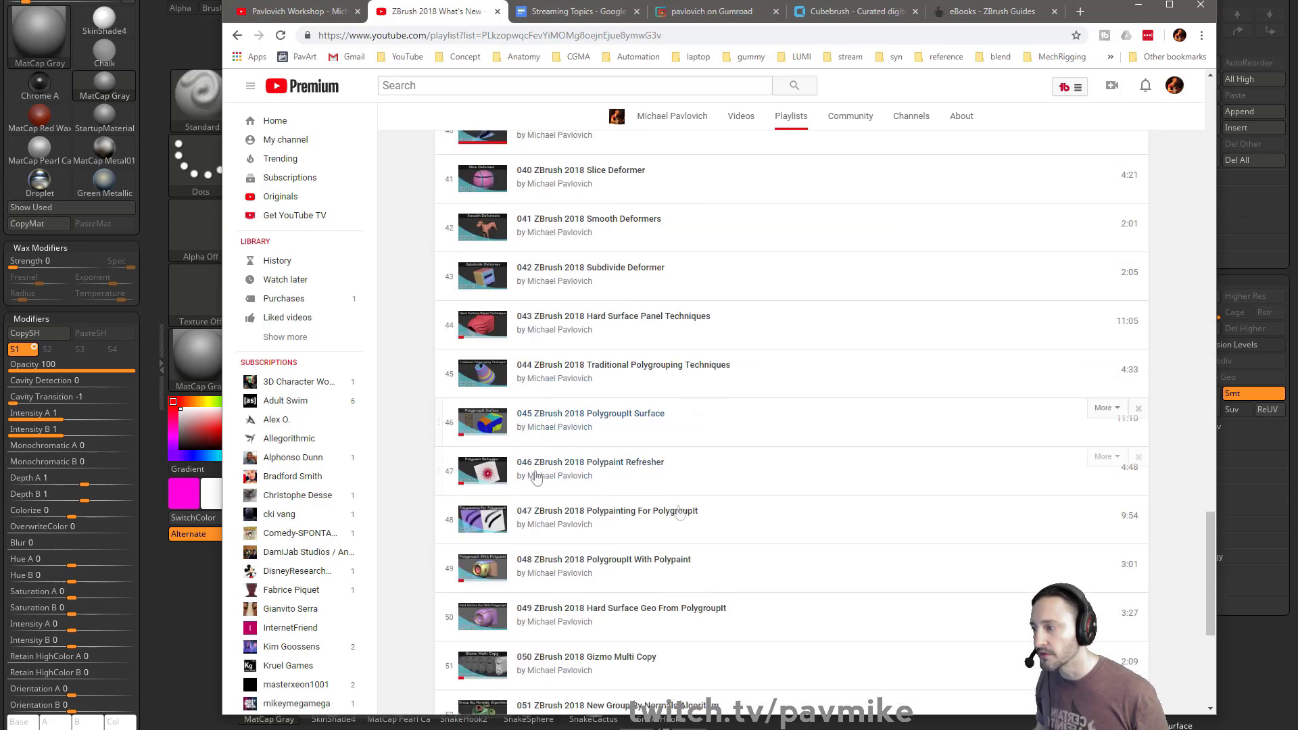
pyautogui.scroll(-1, 750, 544)
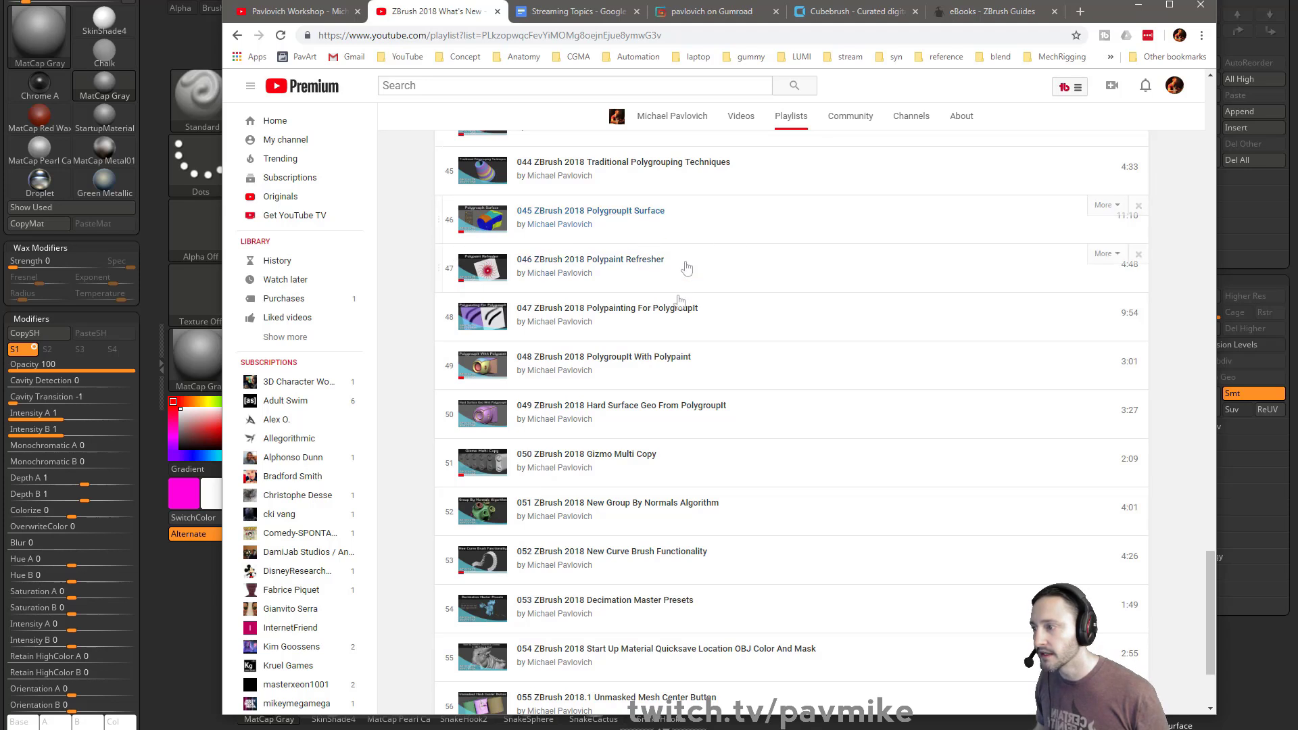
pyautogui.scroll(-3, 743, 561)
pyautogui.scroll(5, 744, 474)
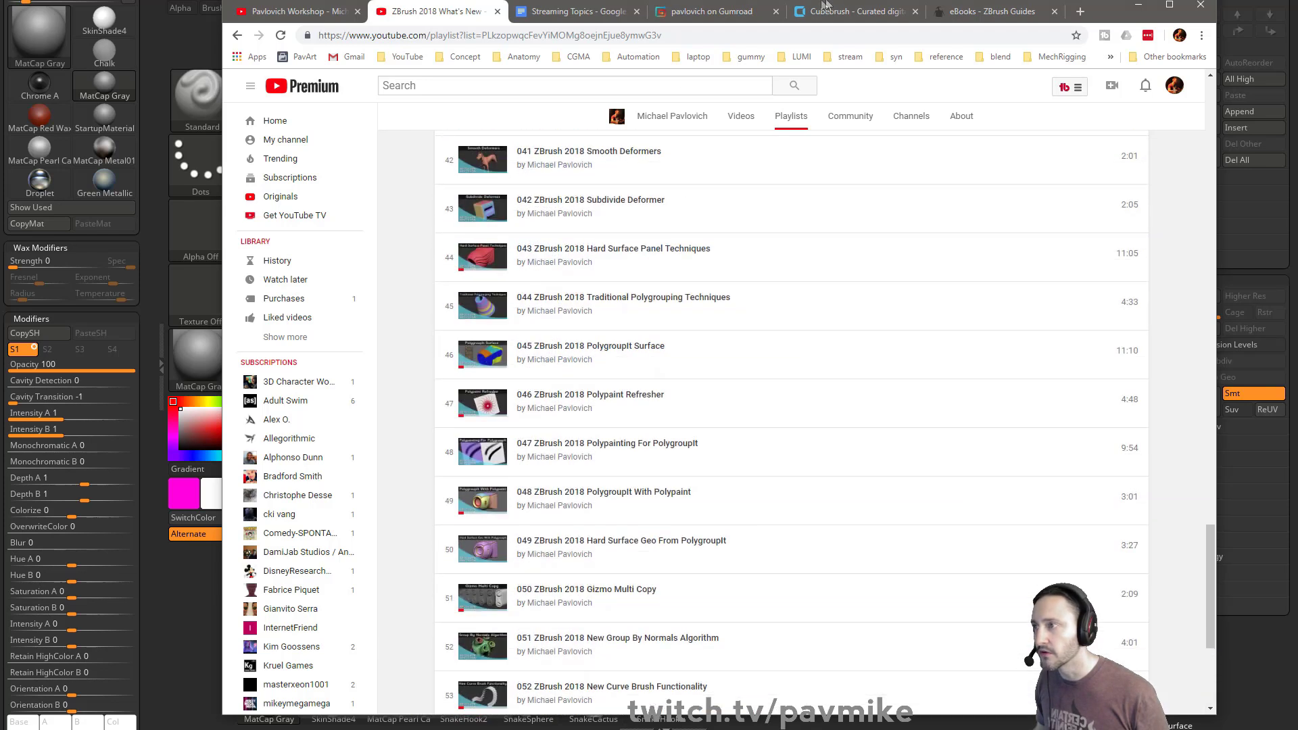
pyautogui.click(1141, 7)
# - Change the cylinder's material to the Droplet MatCap and inspect the painted surface
pyautogui.moveTo(717, 324); pyautogui.dragTo(785, 302)
pyautogui.moveTo(695, 98); pyautogui.dragTo(725, 157)
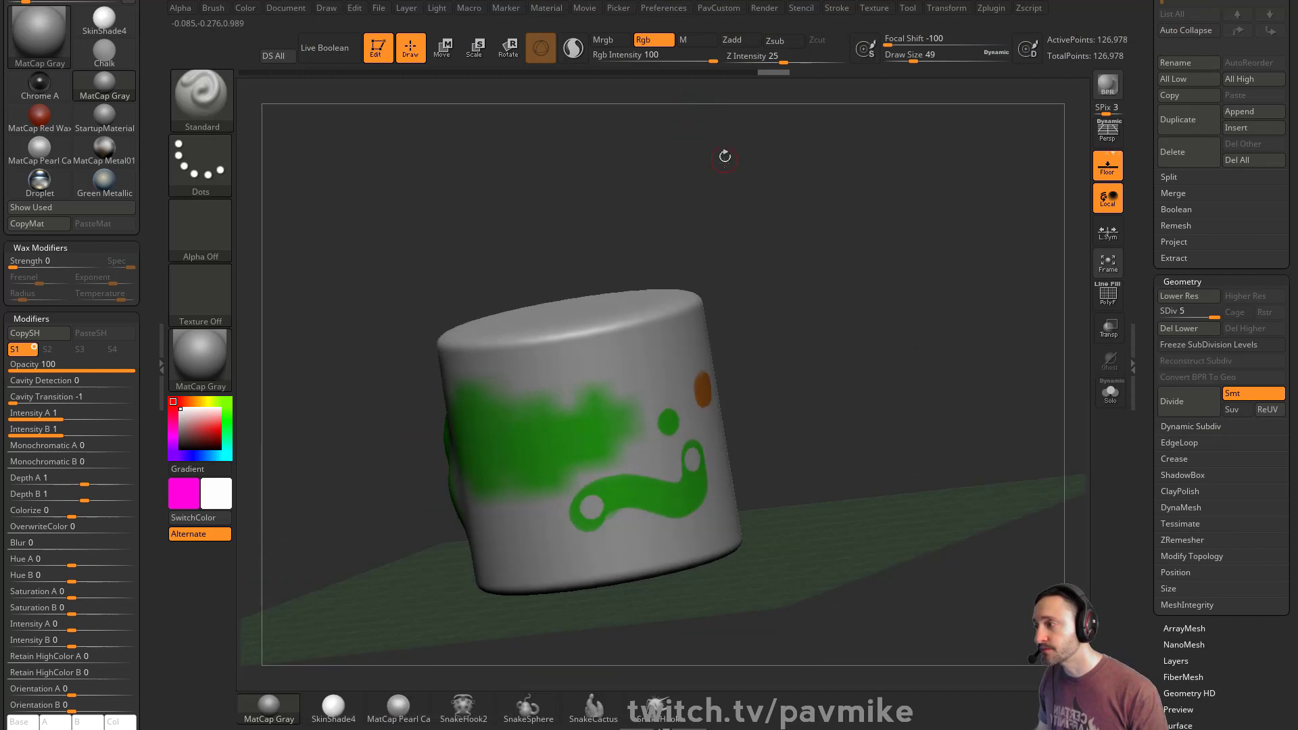
pyautogui.moveTo(1135, 146); pyautogui.dragTo(1137, 302)
pyautogui.scroll(-8, 1145, 304)
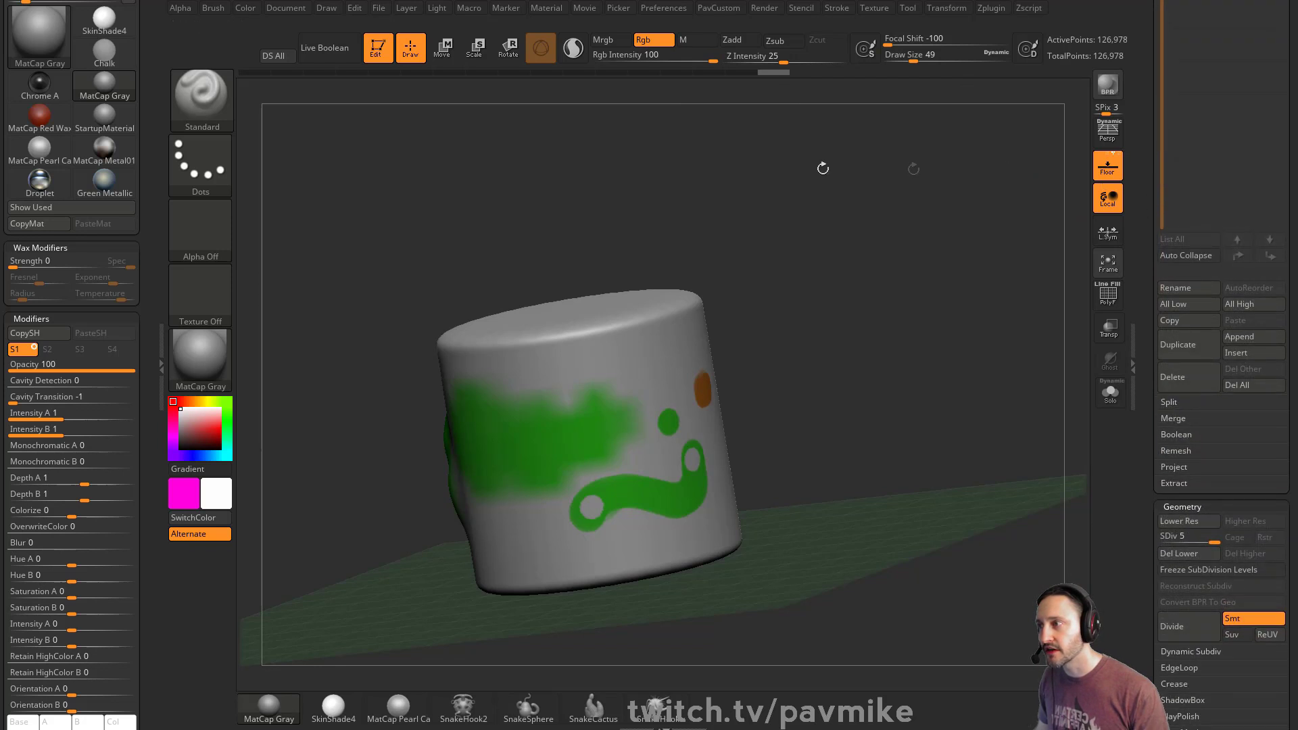
pyautogui.click(202, 361)
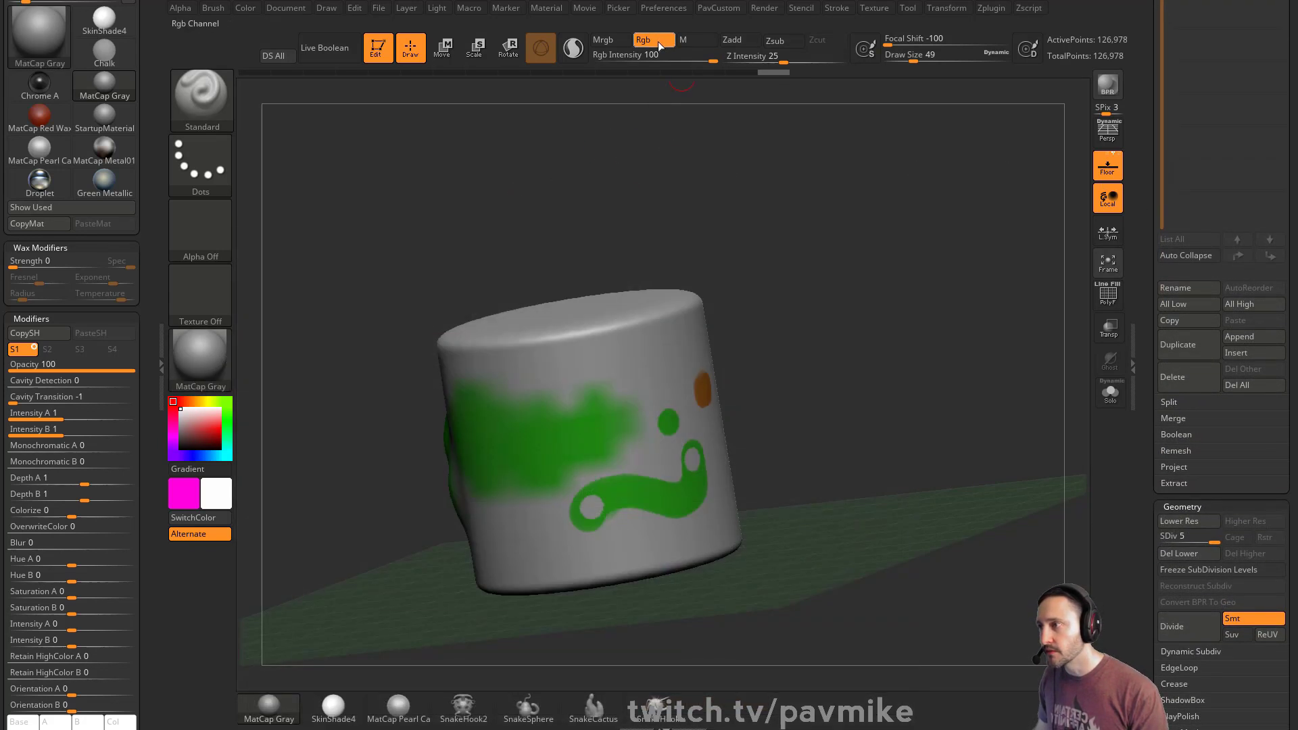
pyautogui.click(213, 348)
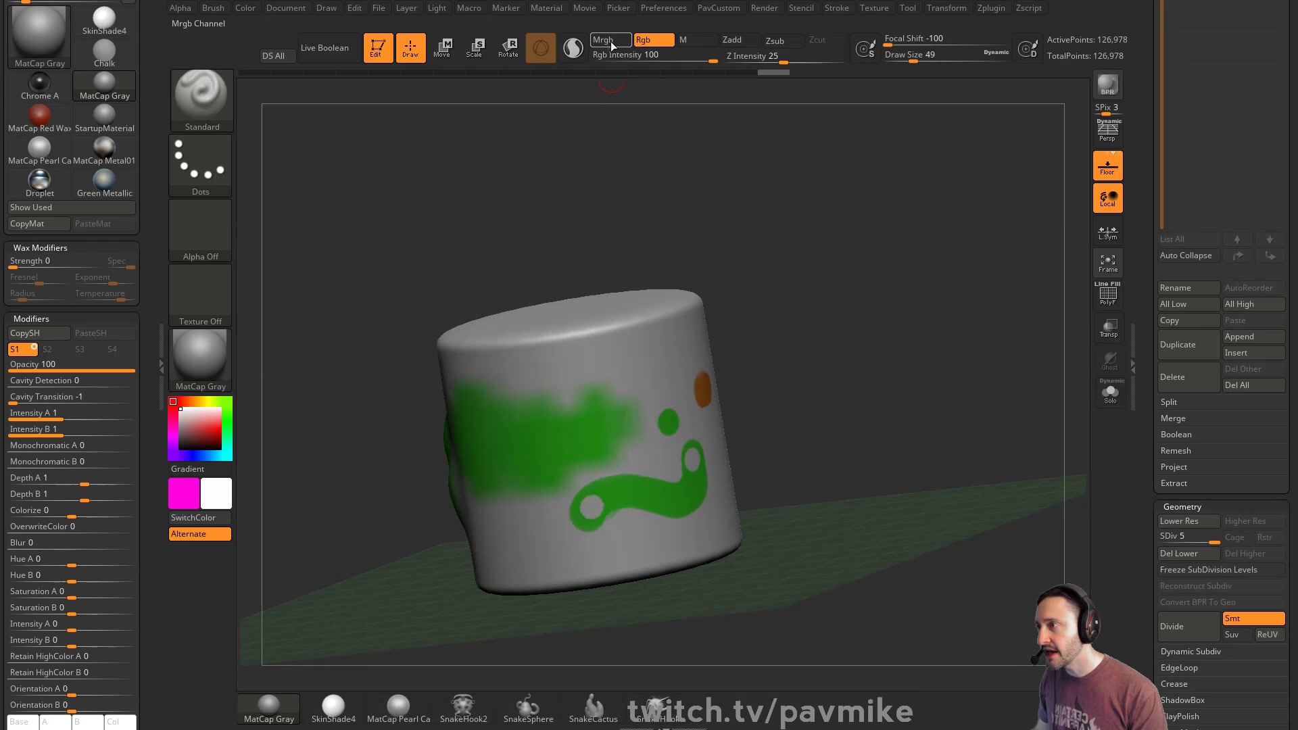
pyautogui.click(202, 361)
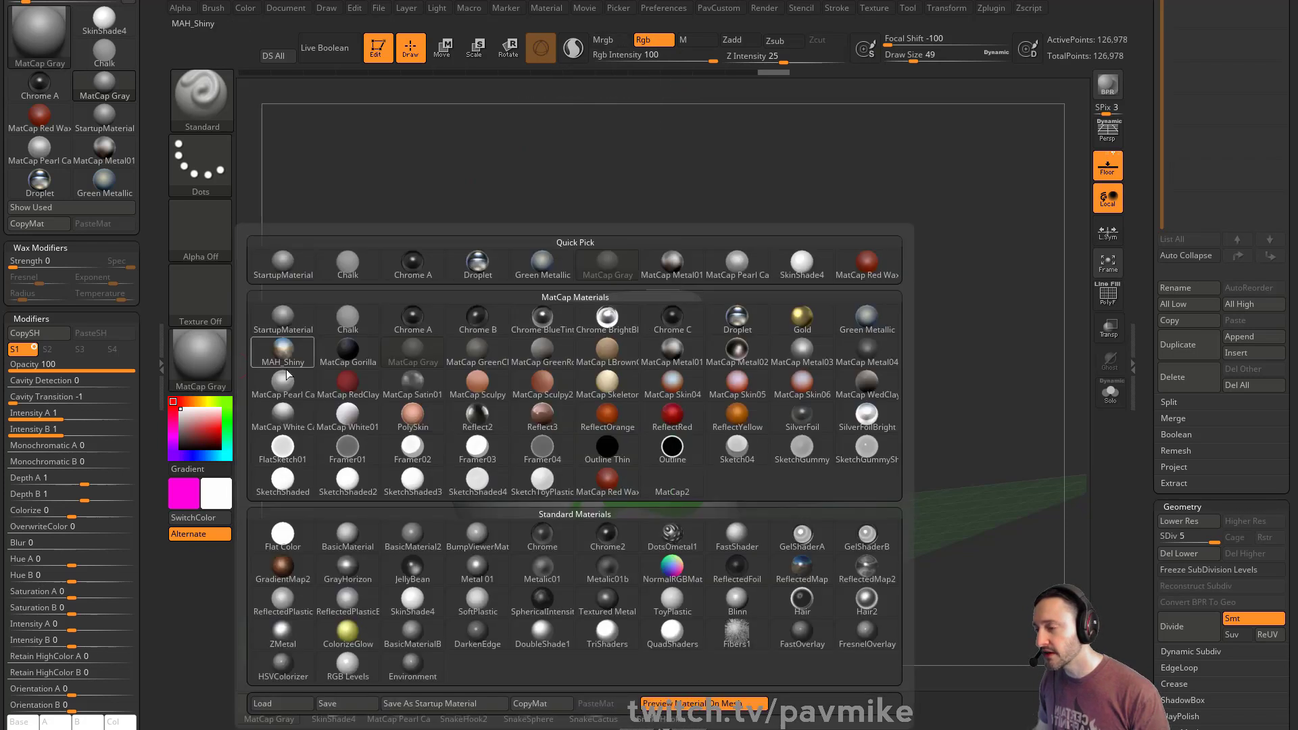
pyautogui.click(737, 319)
pyautogui.moveTo(865, 334)
pyautogui.mouseDown()
pyautogui.moveTo(939, 330)
pyautogui.moveTo(834, 331)
pyautogui.moveTo(845, 337)
pyautogui.moveTo(855, 318)
pyautogui.moveTo(824, 316)
pyautogui.mouseUp()
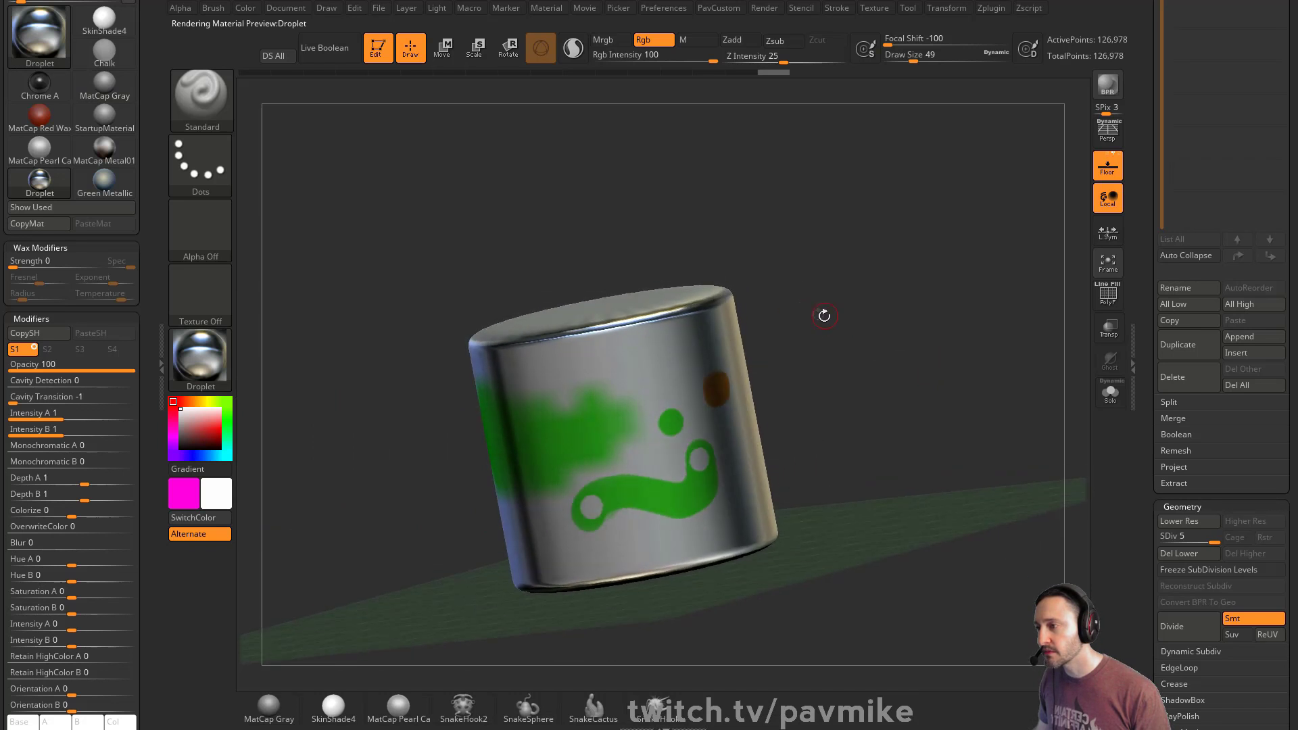
# - Choose red (R 233, G 0, B 0), set Rgb Intensity to 21 and fill the cylinder with it twice
pyautogui.click(245, 7)
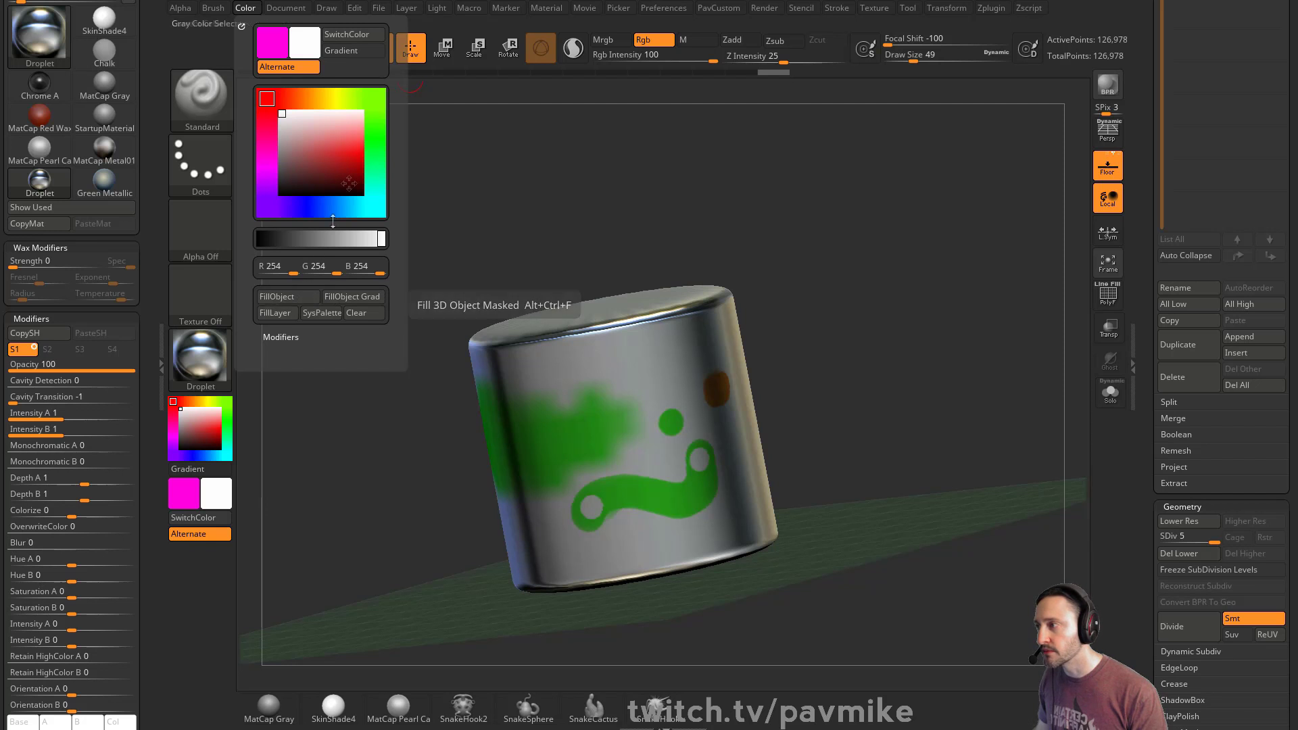
pyautogui.click(362, 156)
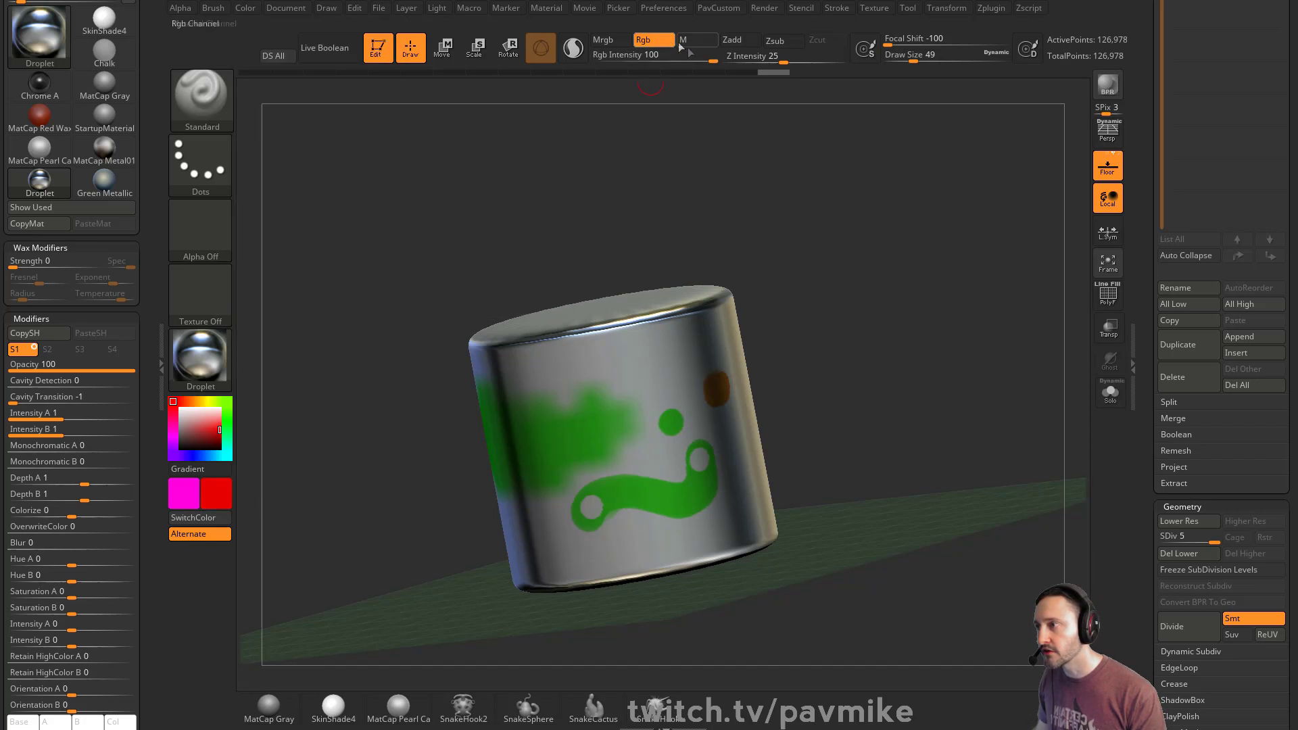
pyautogui.moveTo(679, 57); pyautogui.dragTo(653, 61)
pyautogui.click(245, 9)
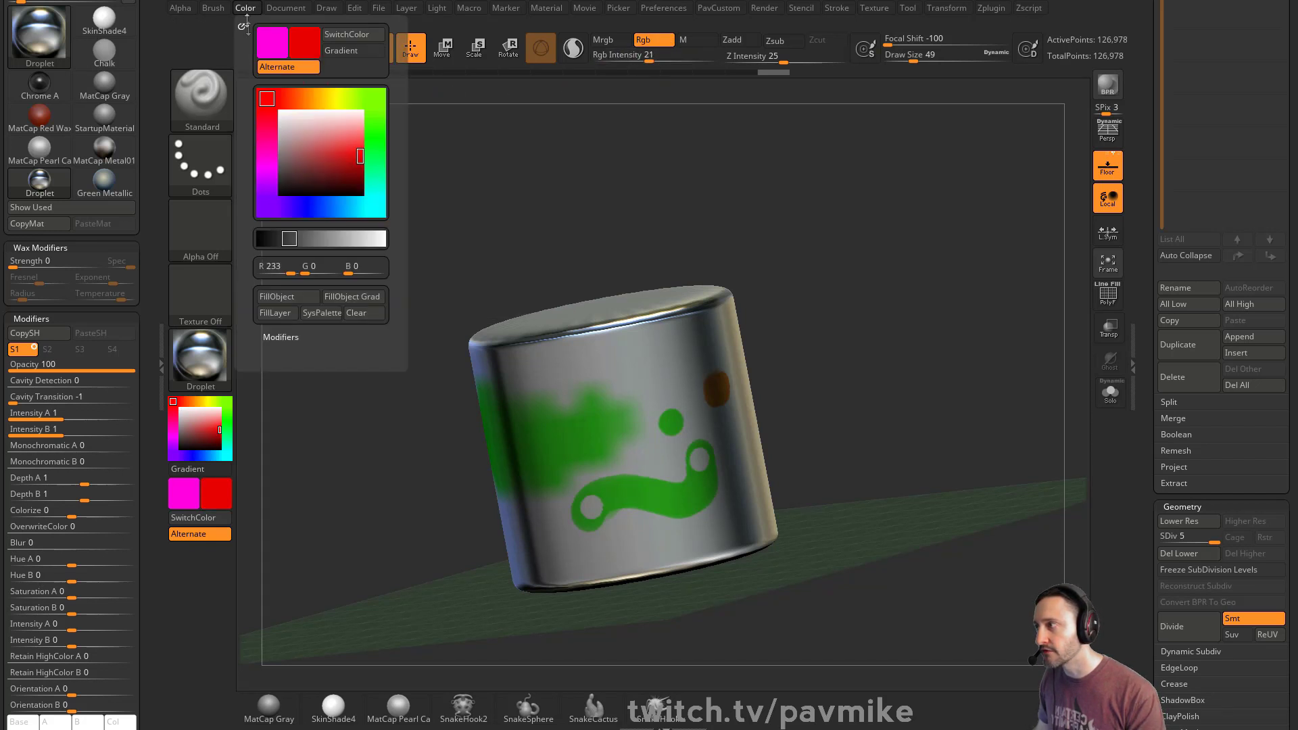
pyautogui.click(290, 296)
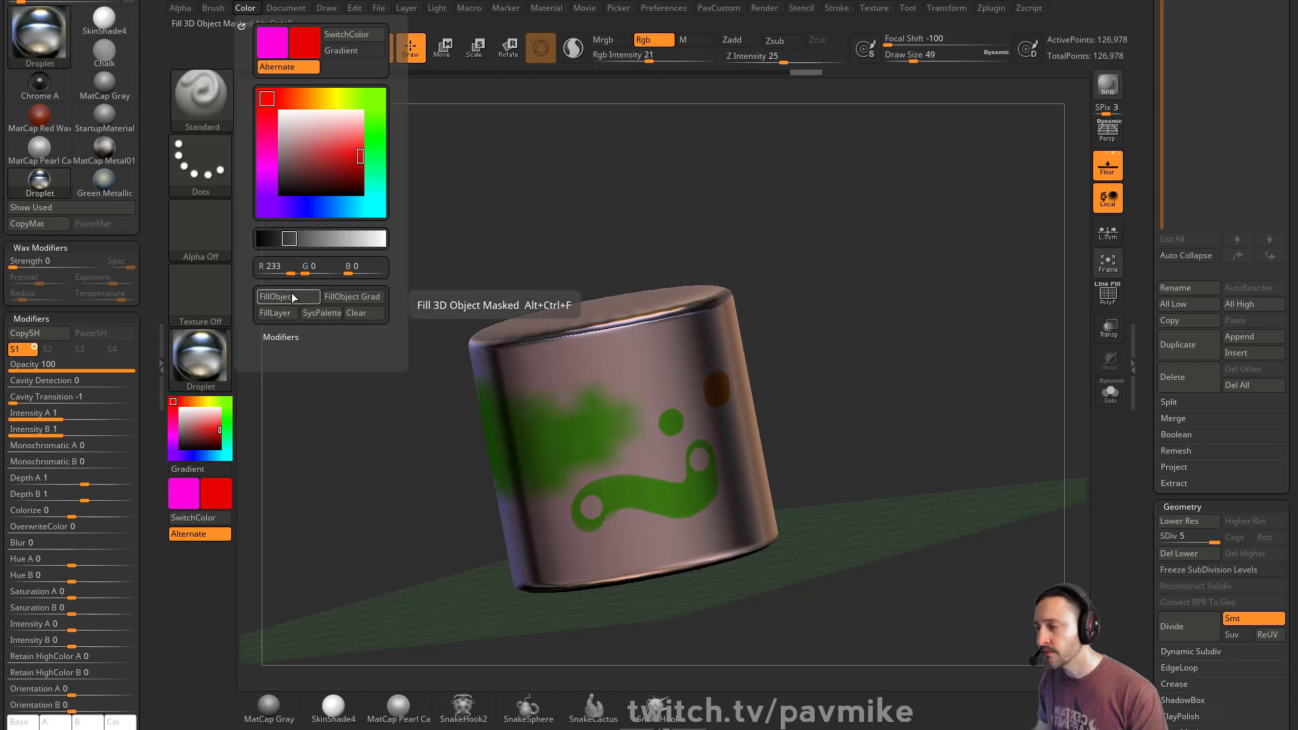
pyautogui.click(292, 293)
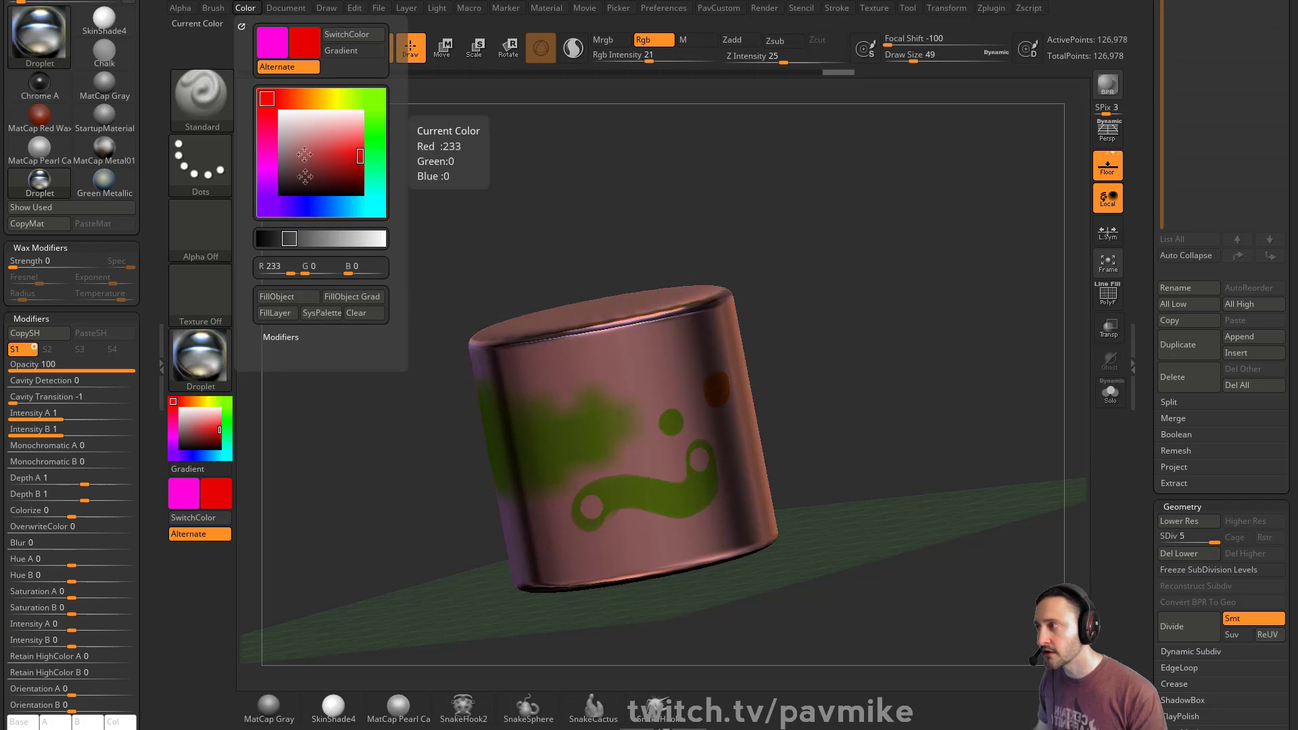
# - Choose pure white (255, 255, 255) and fill the whole cylinder with it at the reduced Rgb intensity
pyautogui.click(280, 112)
pyautogui.click(286, 295)
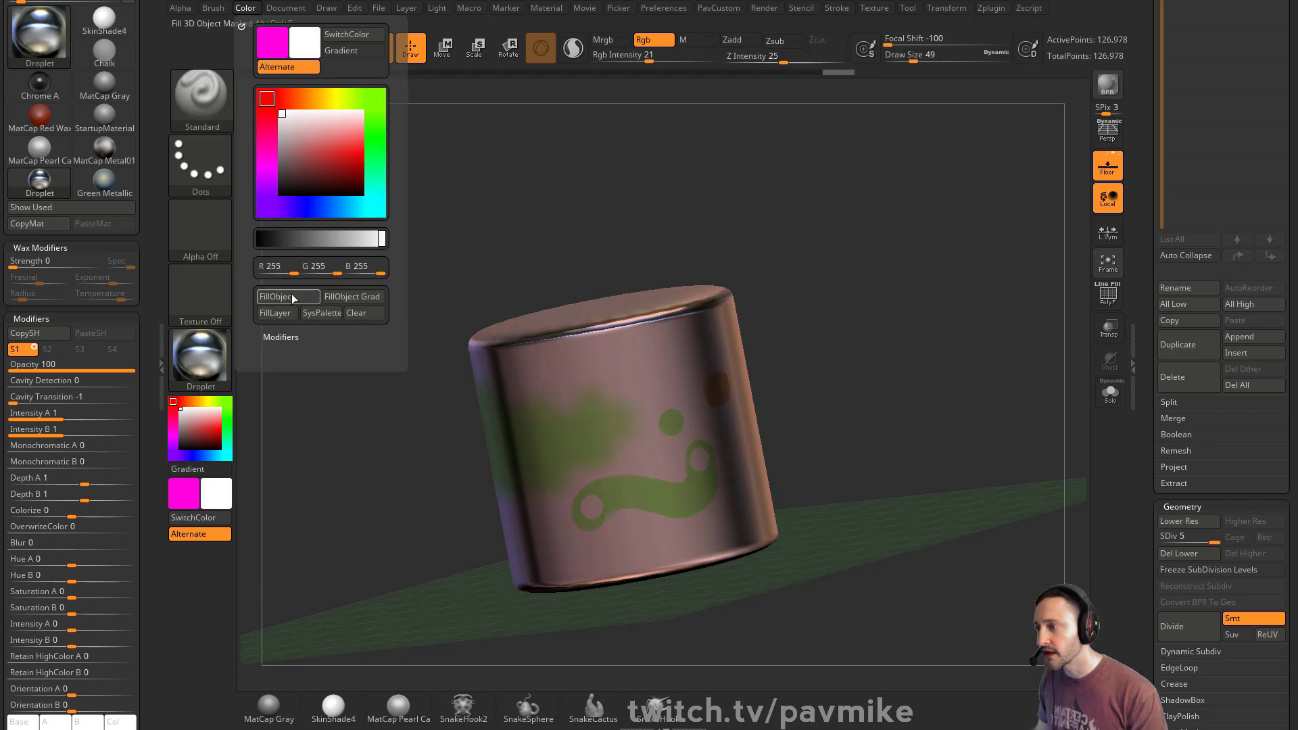